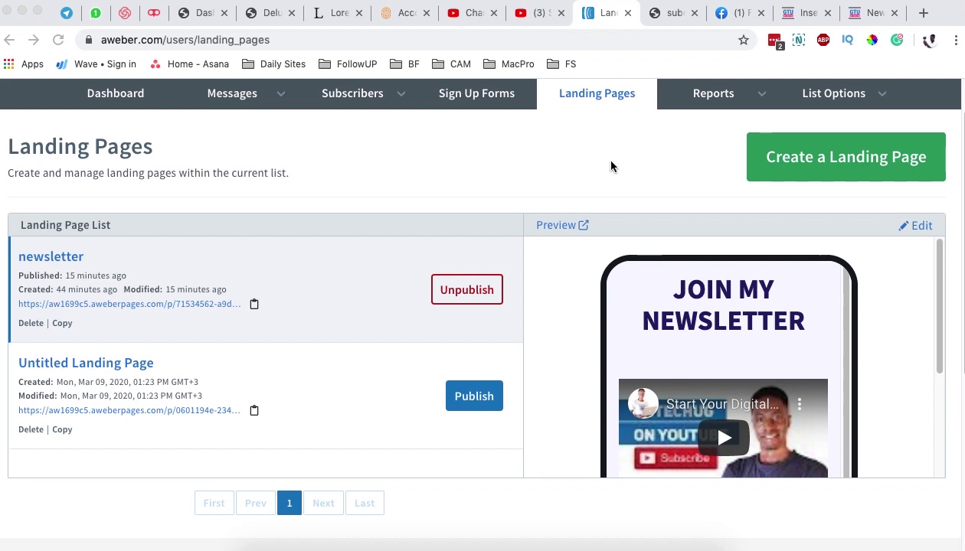
# Step: Review the published landing page's video and sign-up form, then view the Facebook feed
pyautogui.click(668, 13)
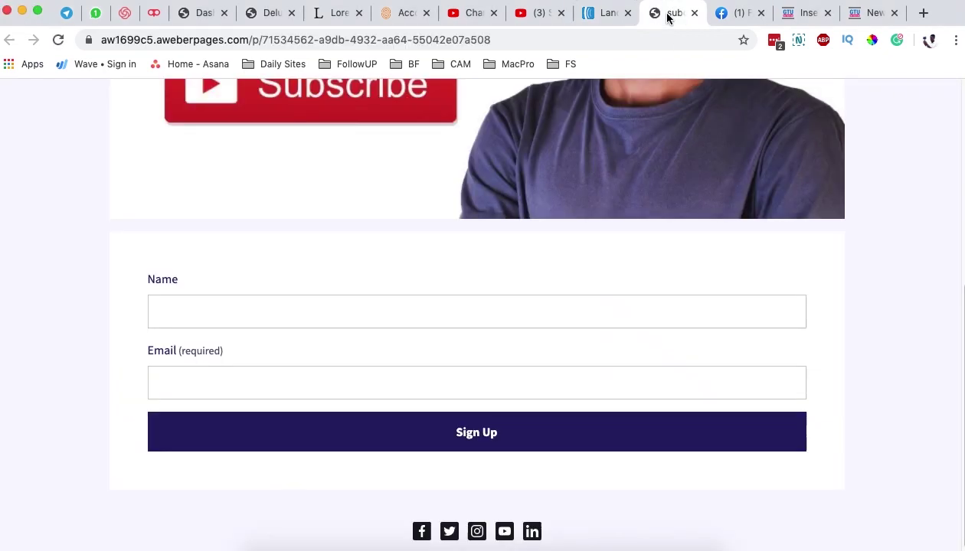
pyautogui.scroll(5, 618, 212)
pyautogui.scroll(-5, 389, 272)
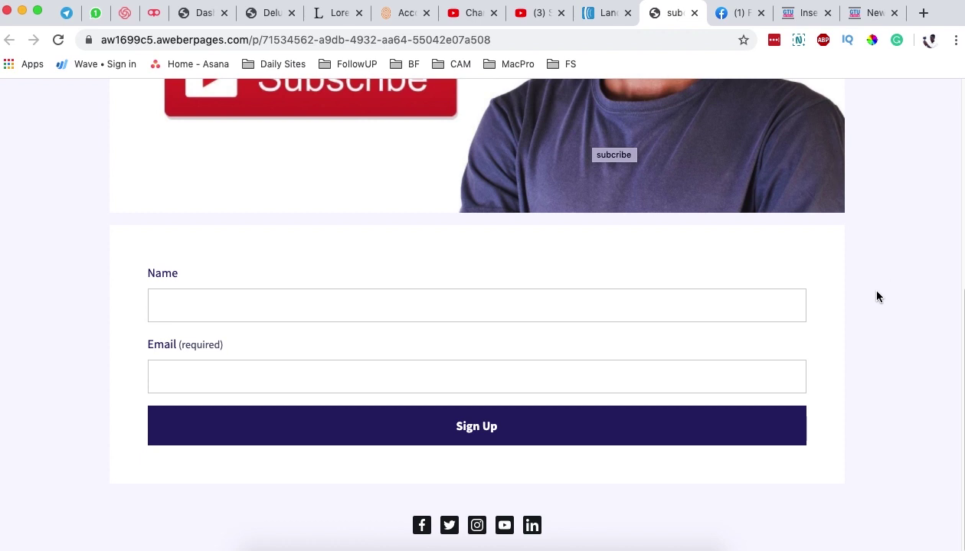
pyautogui.scroll(3, 877, 297)
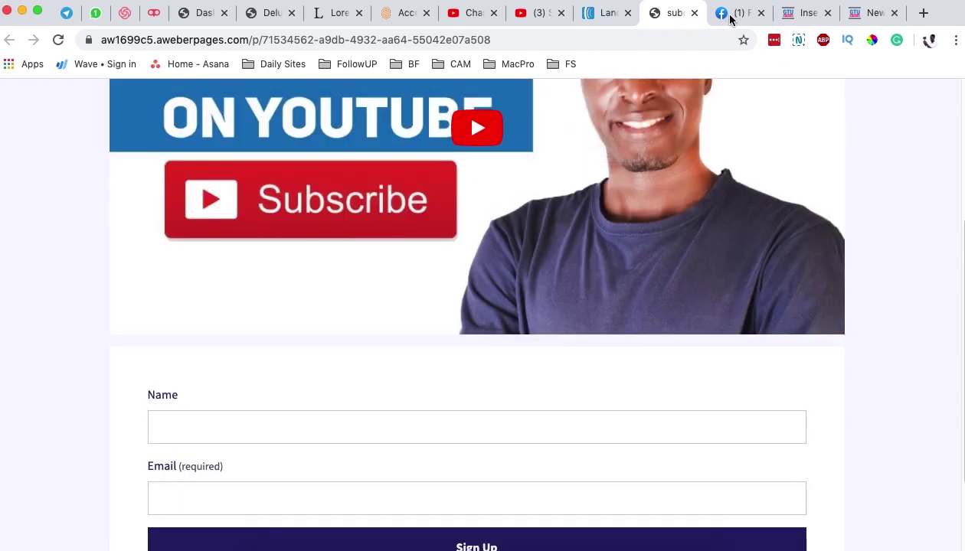
pyautogui.click(732, 14)
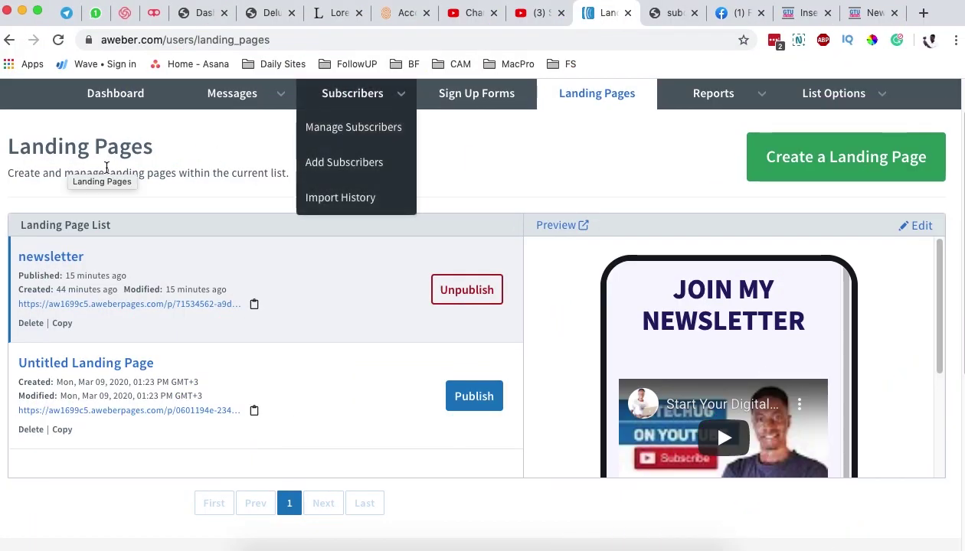
# Step: Refresh the landing pages list and start a new page from the Blog Sign Up template
pyautogui.scroll(2, 107, 167)
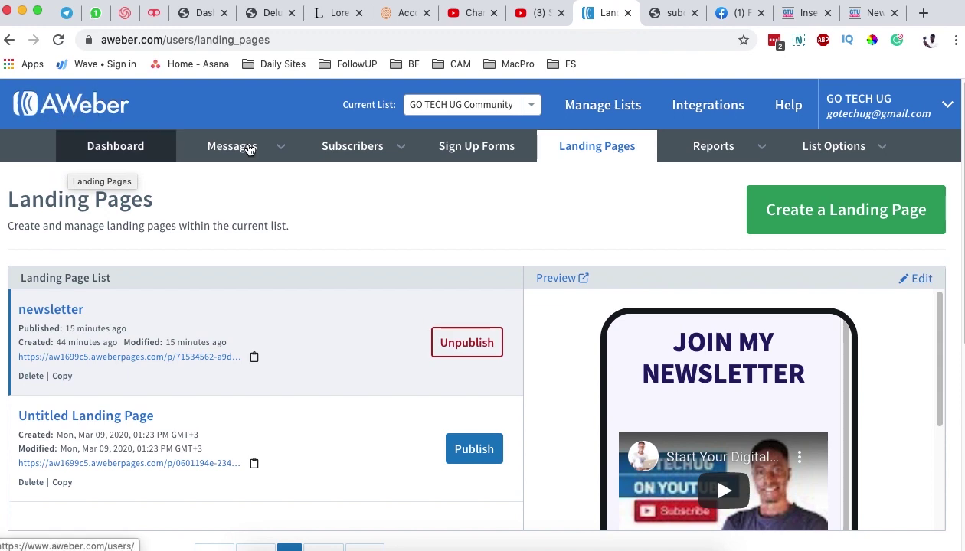
pyautogui.click(582, 144)
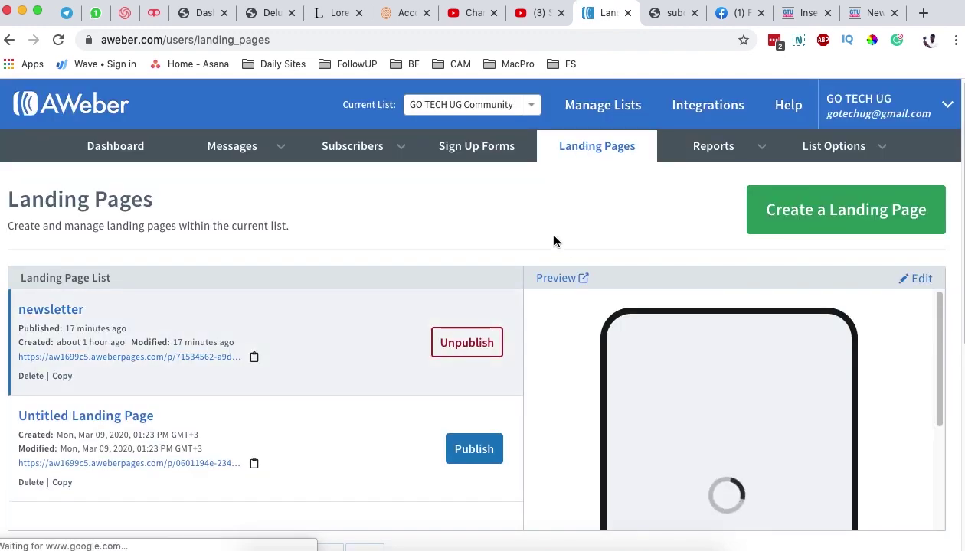
pyautogui.click(821, 218)
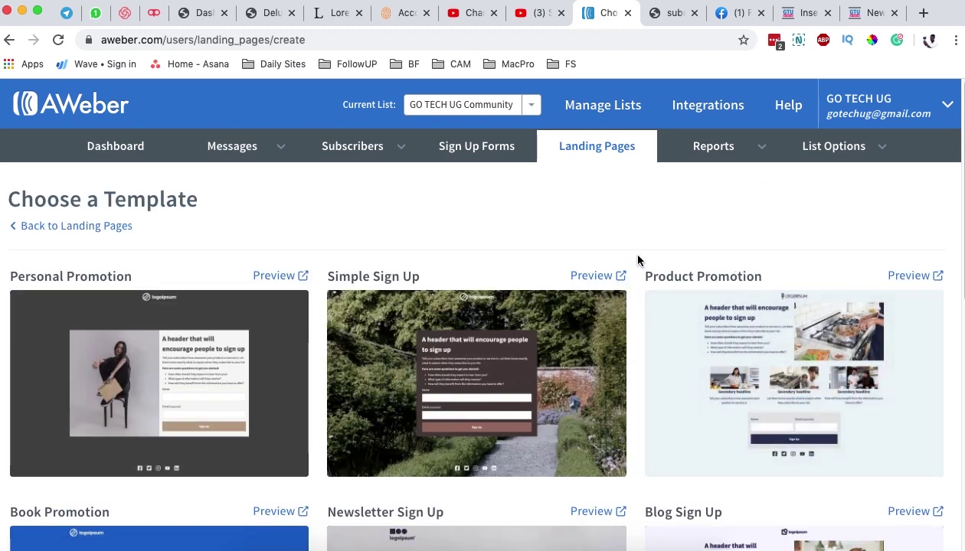
pyautogui.scroll(-1, 639, 260)
pyautogui.scroll(-5, 639, 260)
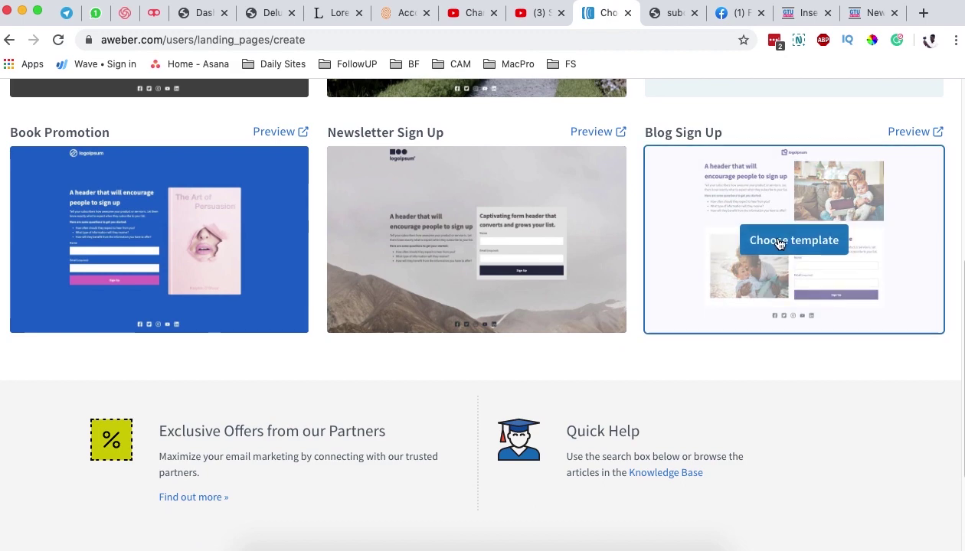
pyautogui.scroll(3, 457, 230)
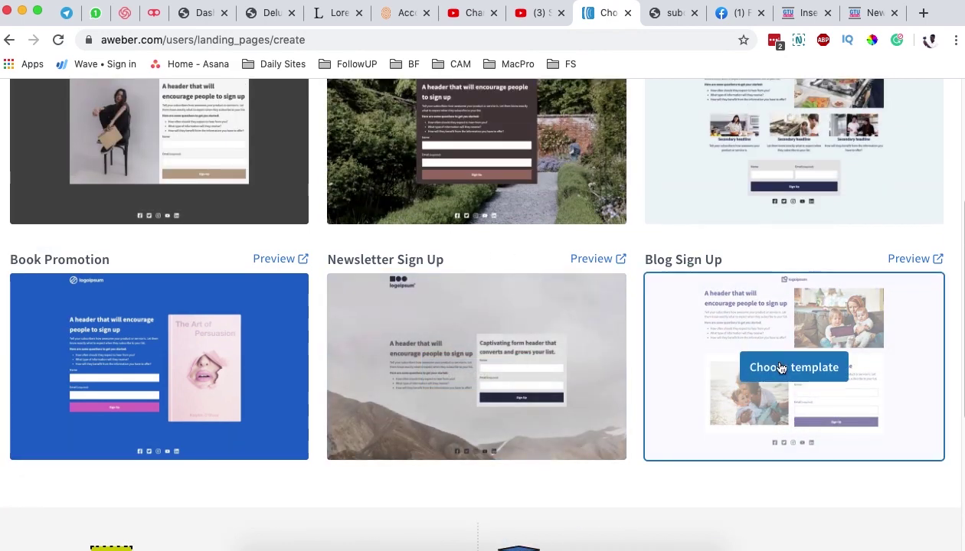
pyautogui.click(794, 369)
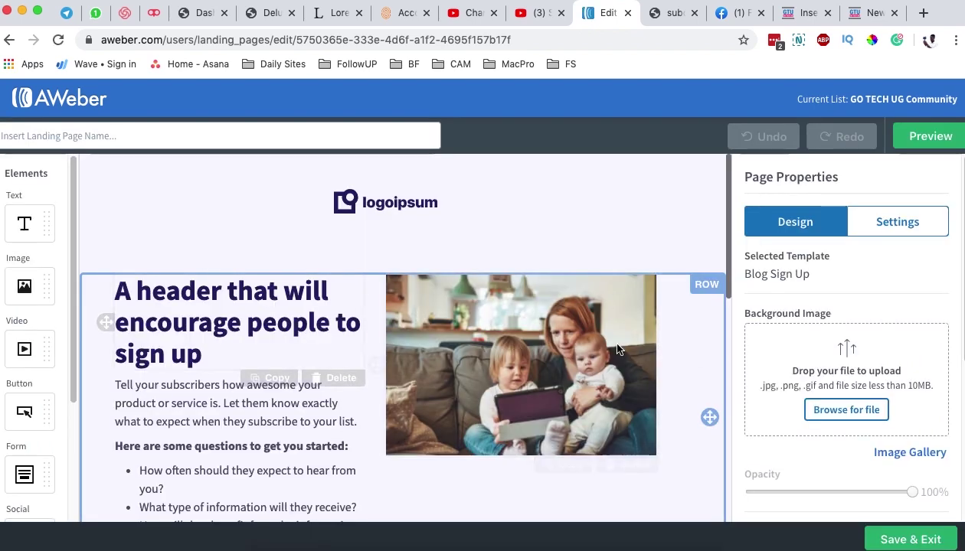
# Step: Replace the top logo with a text block reading 'JOIN MY NESWSLETTER'
pyautogui.scroll(-10, 457, 344)
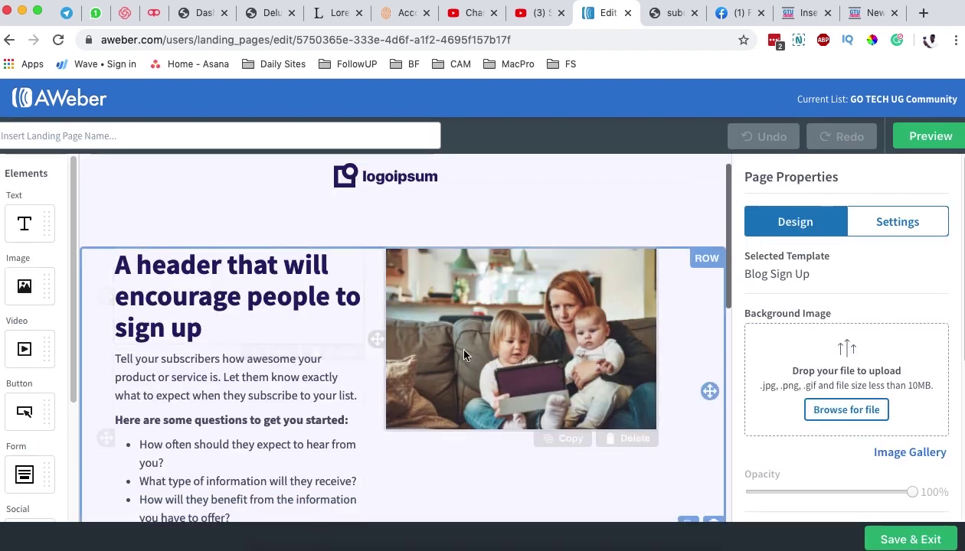
pyautogui.scroll(10, 470, 327)
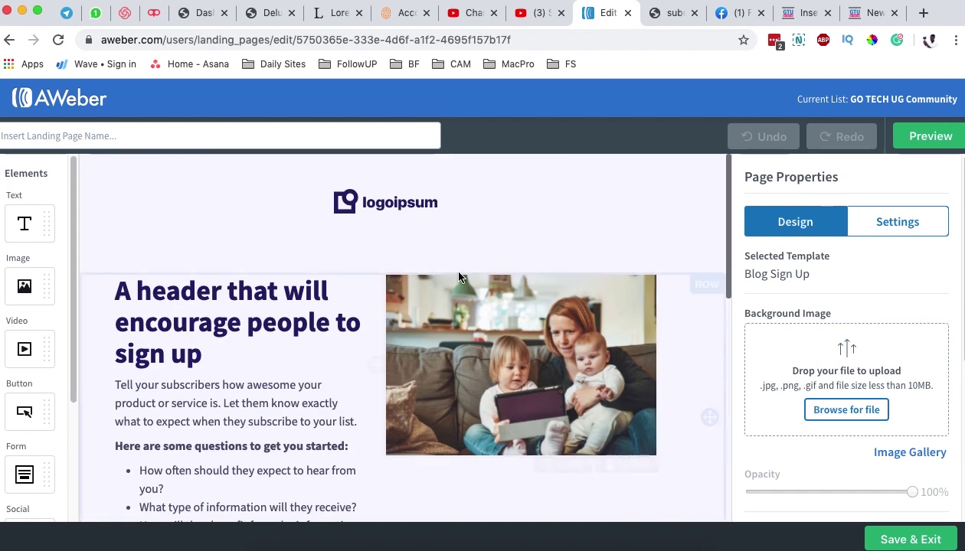
pyautogui.click(429, 203)
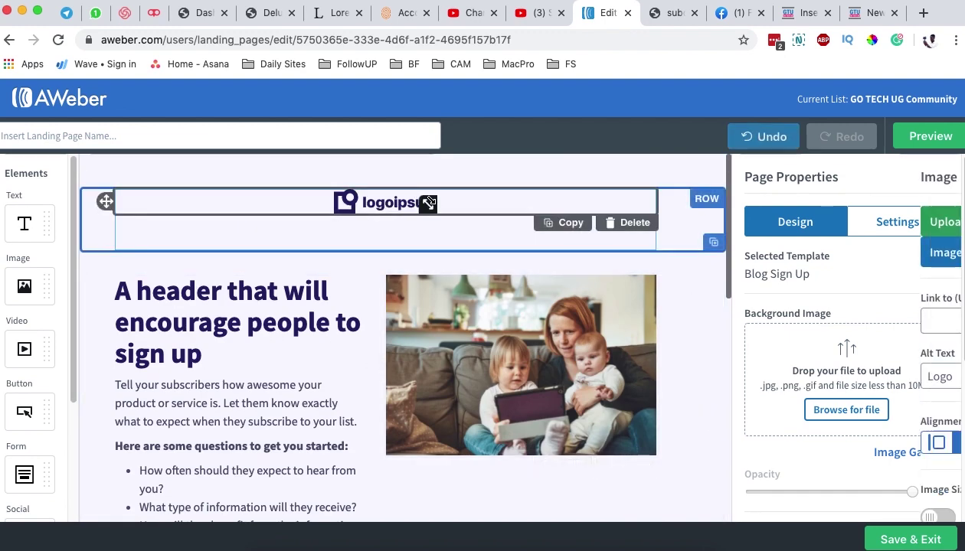
pyautogui.click(625, 223)
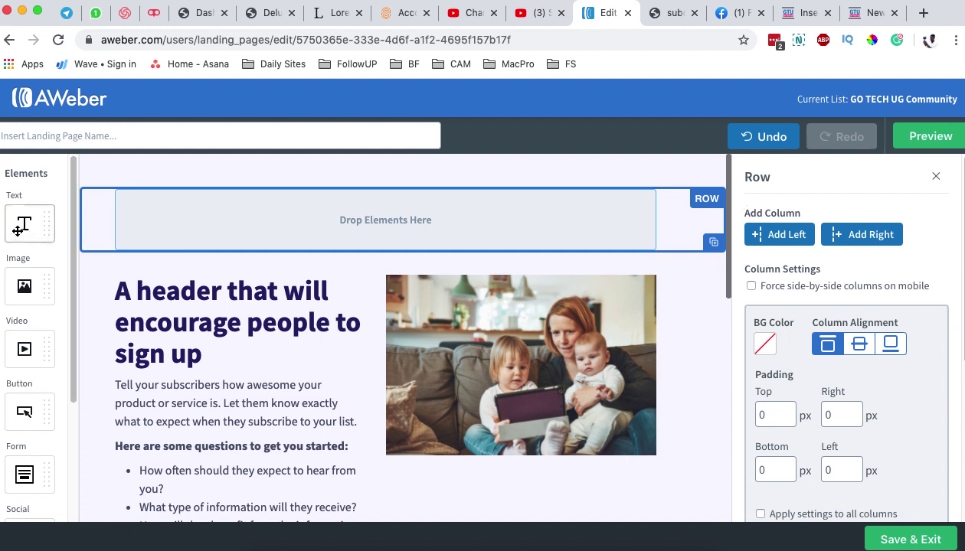
pyautogui.moveTo(23, 223); pyautogui.dragTo(388, 230)
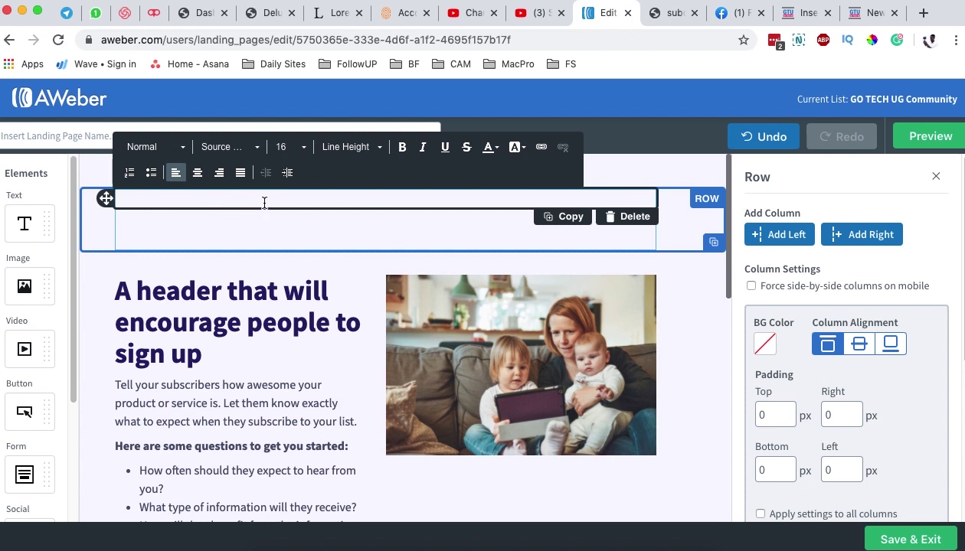
pyautogui.write('JOIN MY NES')
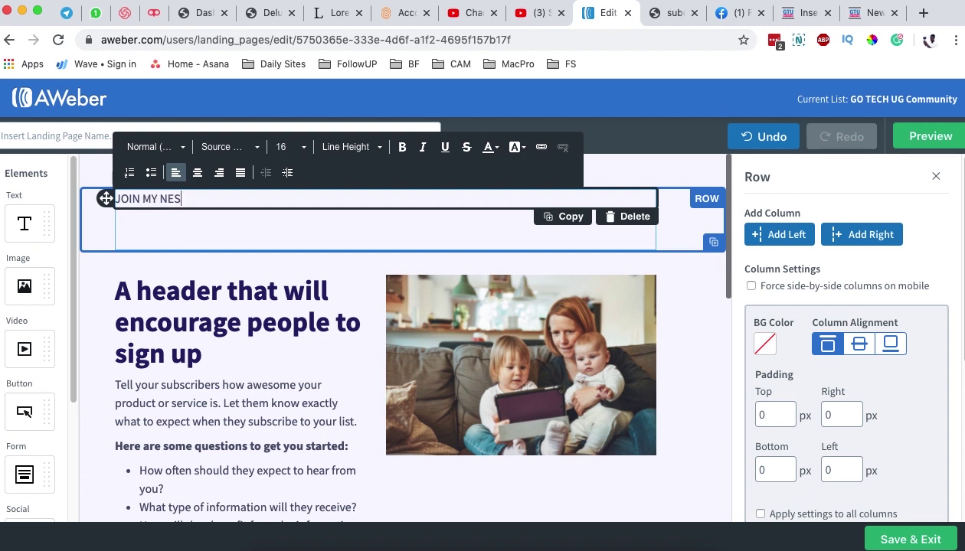
pyautogui.press('BackSpace')
pyautogui.write('WSLETTER')
# Step: Format the heading centred, font size 36 and bold
pyautogui.press('super+a')
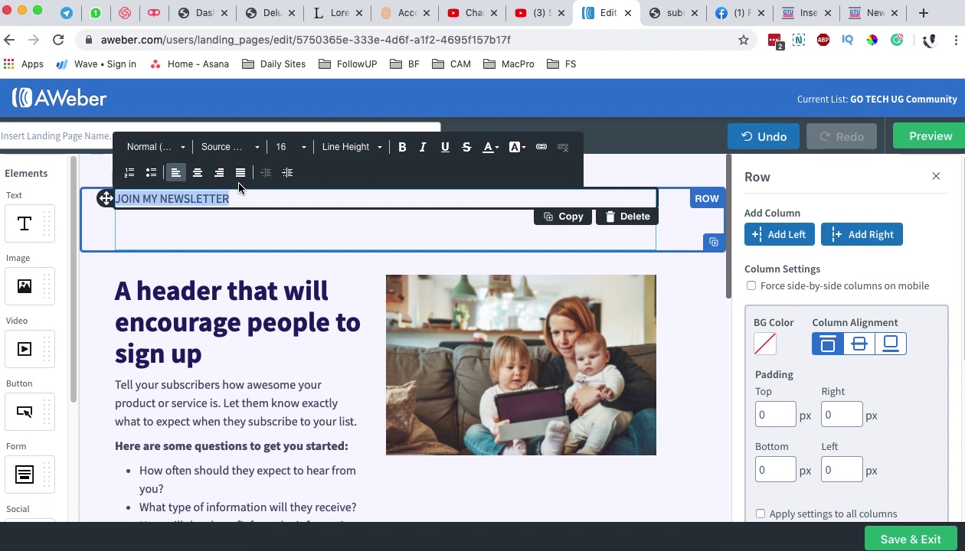
pyautogui.click(197, 174)
pyautogui.click(291, 146)
pyautogui.scroll(-2, 306, 245)
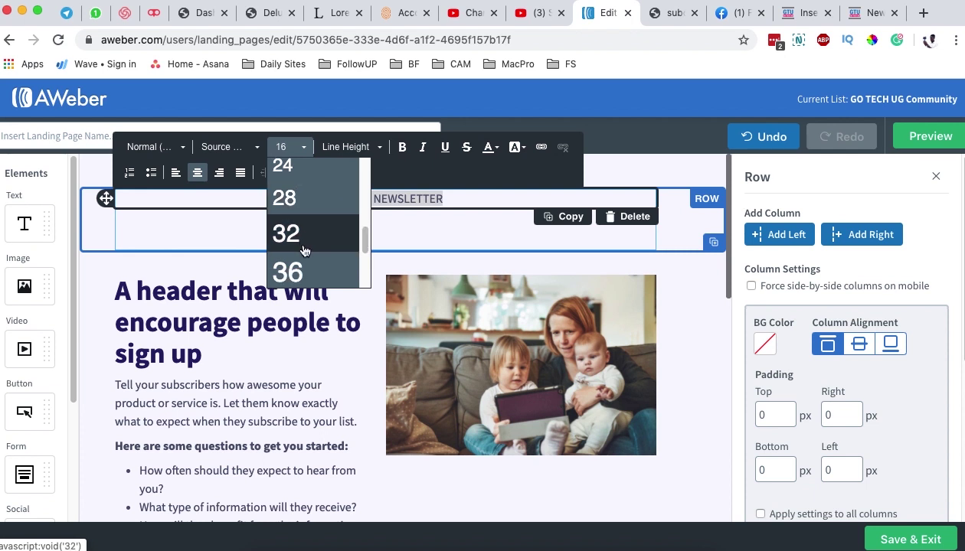
pyautogui.click(303, 273)
pyautogui.click(403, 148)
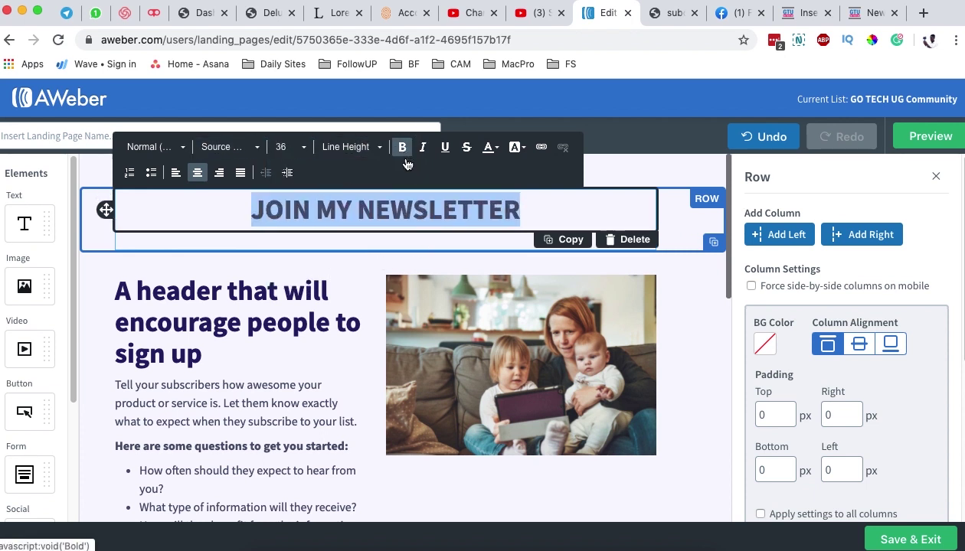
pyautogui.click(92, 280)
pyautogui.scroll(-2, 334, 331)
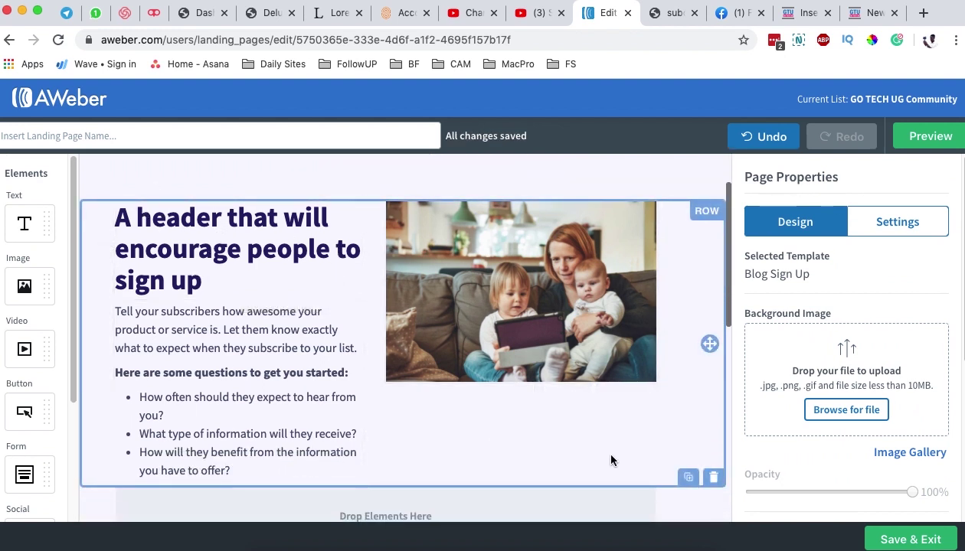
# Step: Delete the header-and-photo row and drop a Video element into the empty row
pyautogui.click(714, 478)
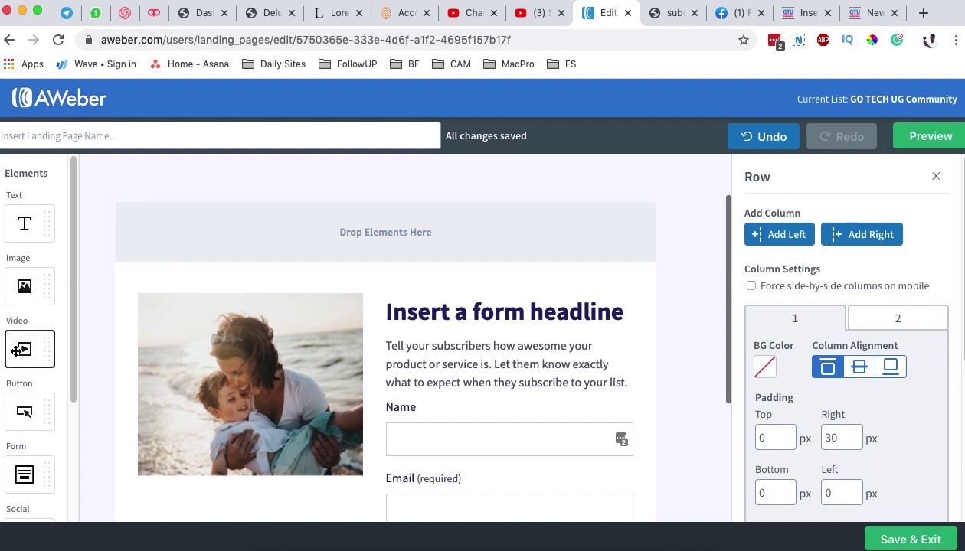
pyautogui.moveTo(23, 352); pyautogui.dragTo(383, 251)
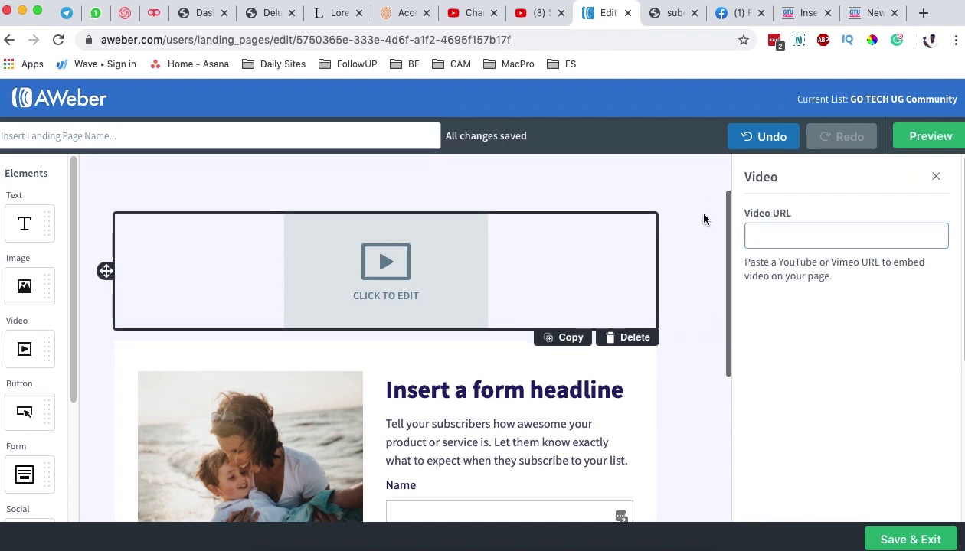
# Step: Copy the YouTube video's URL from the player and return to the AWeber editor
pyautogui.click(533, 13)
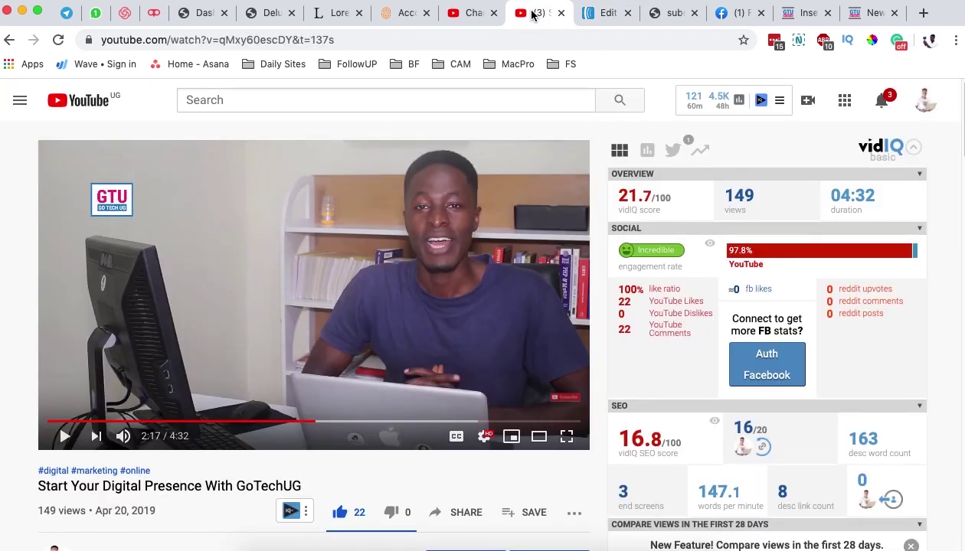
pyautogui.rightClick(236, 242)
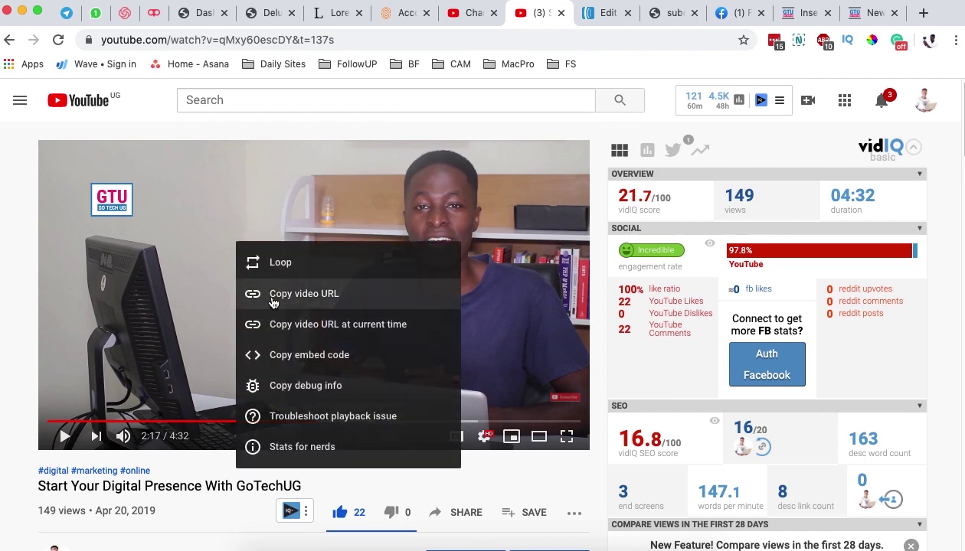
pyautogui.click(272, 303)
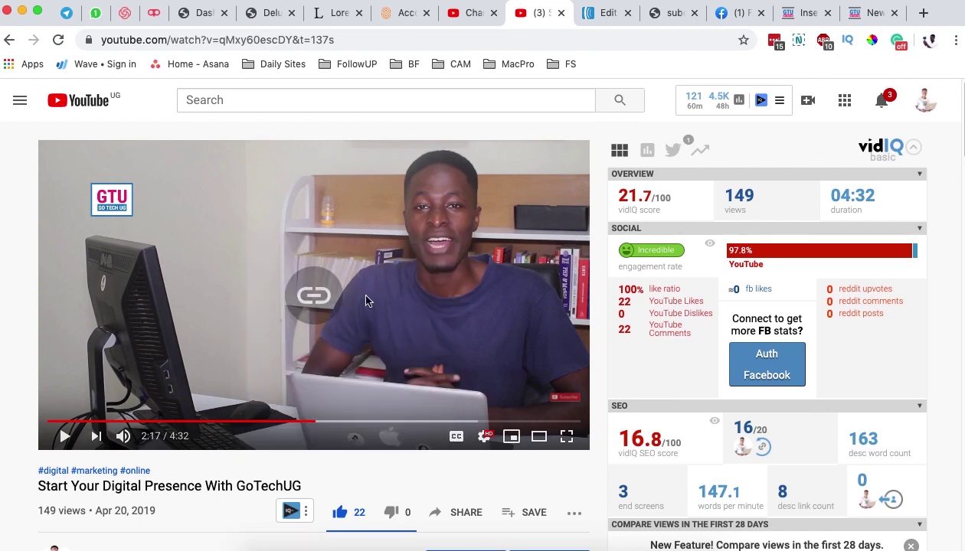
pyautogui.click(812, 14)
pyautogui.click(610, 19)
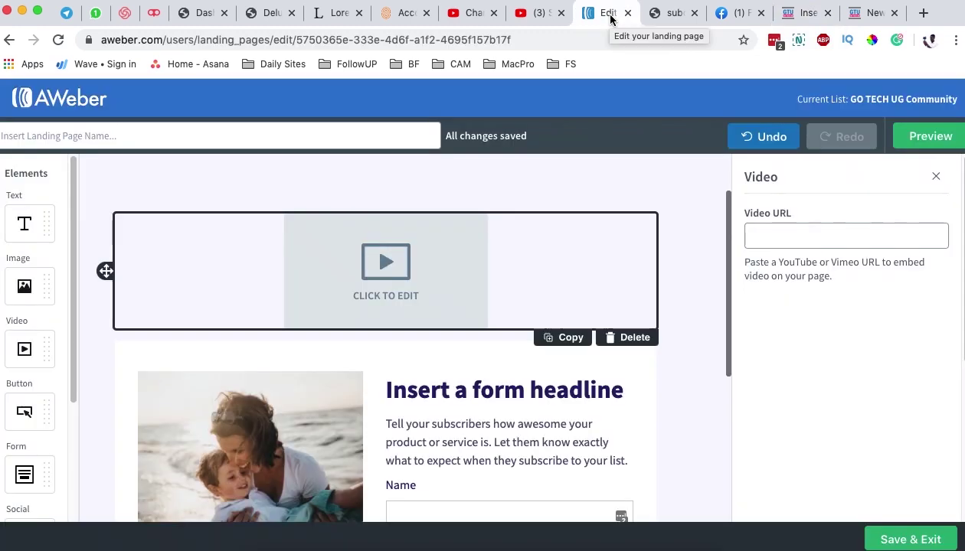
# Step: Embed the copied YouTube link in the video block
pyautogui.click(792, 238)
pyautogui.hotkey('ctrl', 'v')
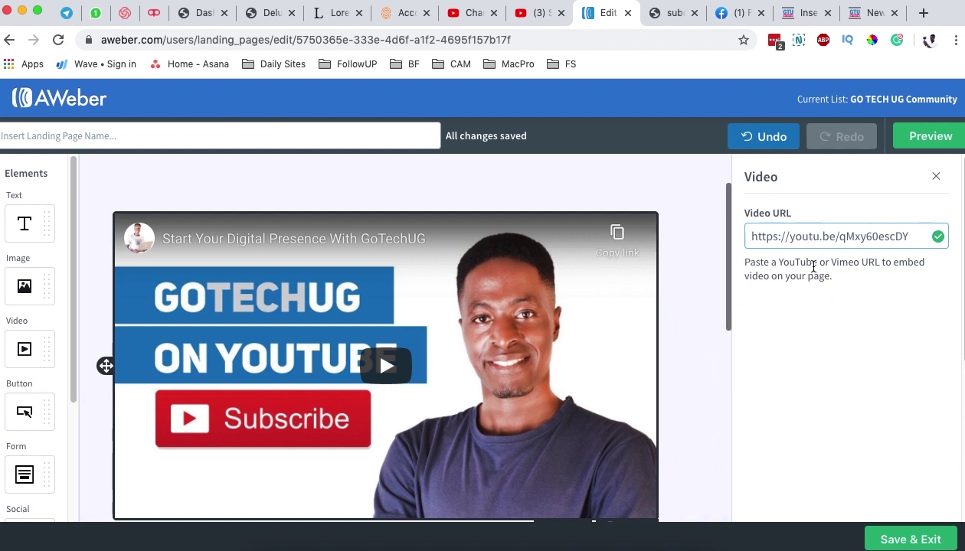
pyautogui.moveTo(781, 263); pyautogui.dragTo(870, 262)
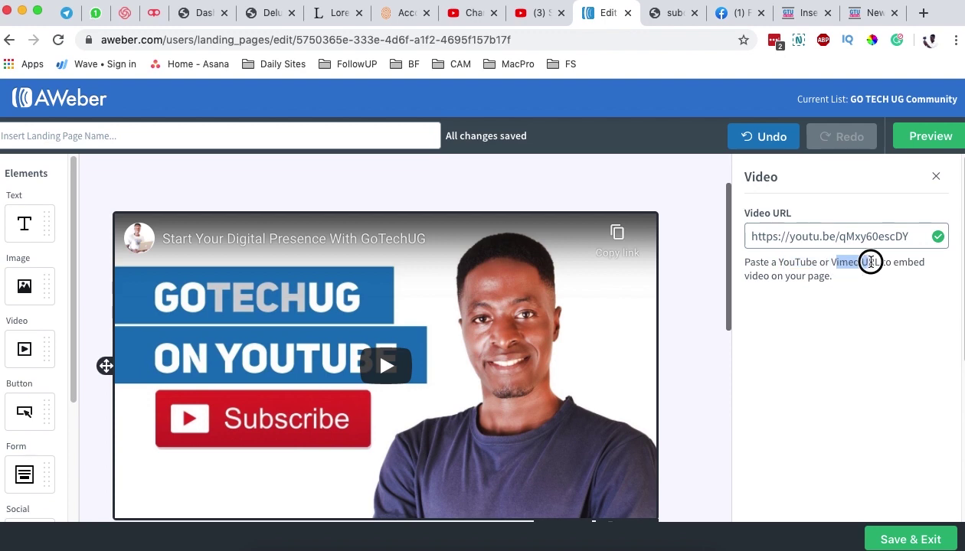
pyautogui.scroll(-5, 580, 334)
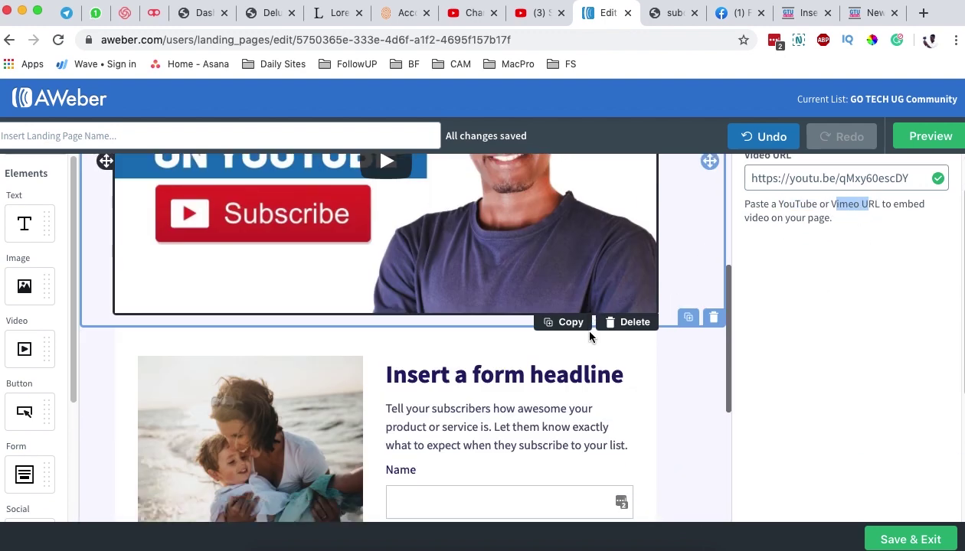
pyautogui.scroll(-2, 337, 295)
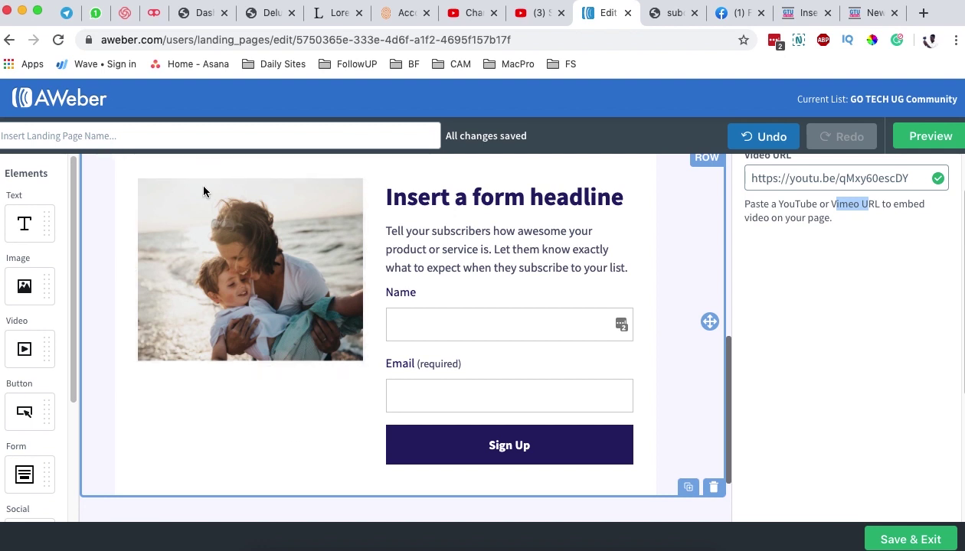
pyautogui.scroll(-1, 268, 421)
pyautogui.scroll(1, 299, 322)
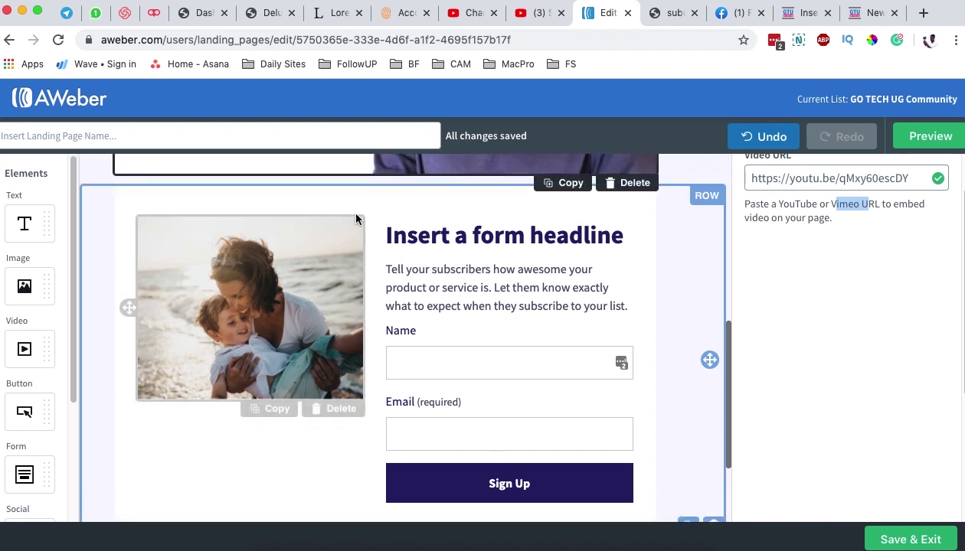
# Step: Delete the photo column, description paragraph and headline from the form row
pyautogui.click(335, 455)
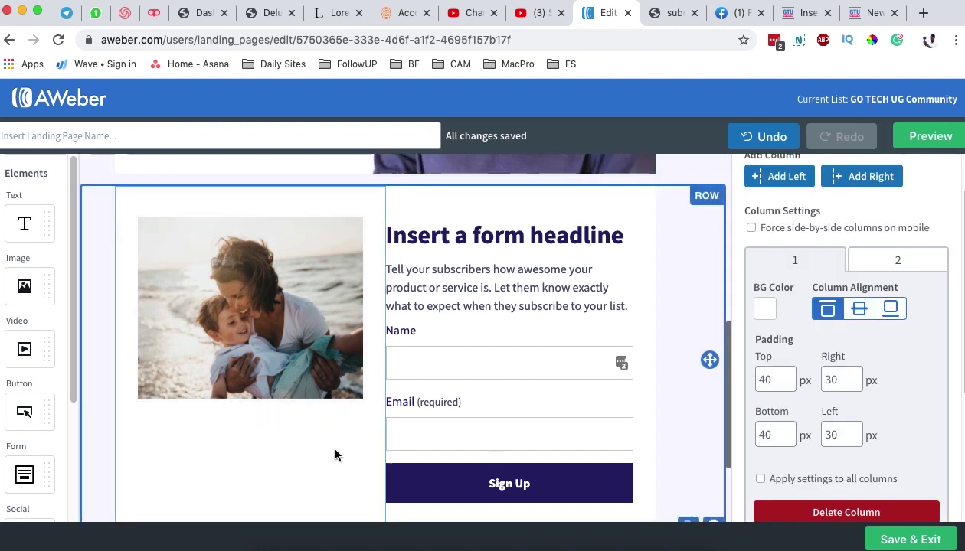
pyautogui.click(841, 481)
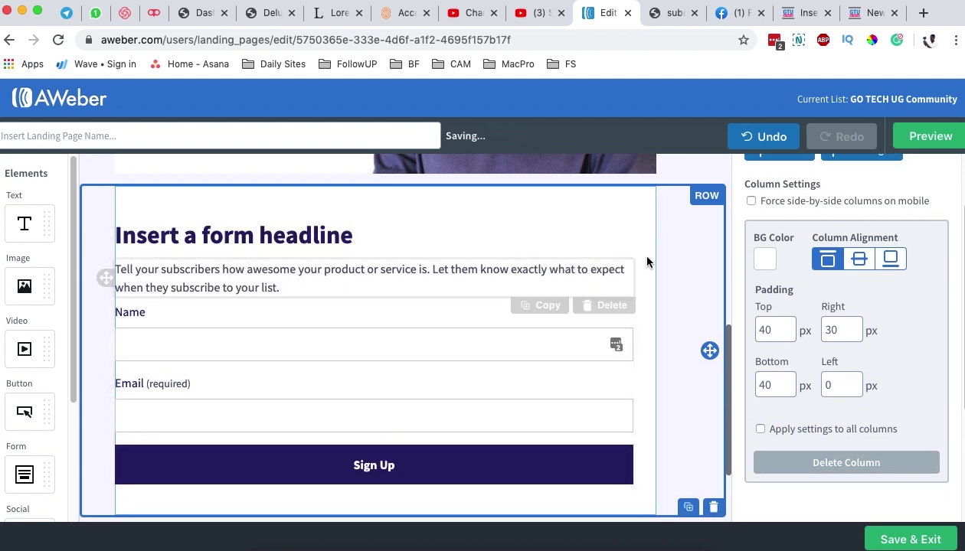
pyautogui.click(611, 309)
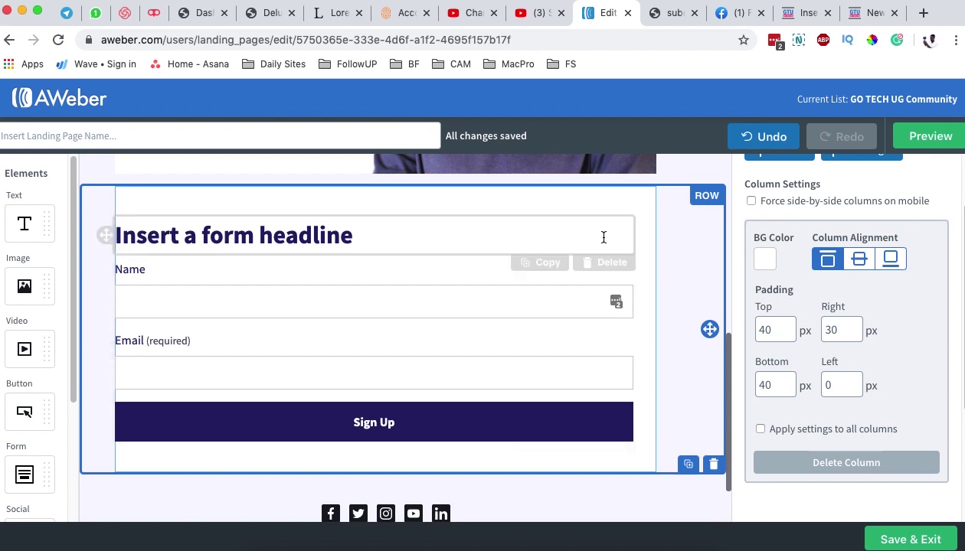
pyautogui.click(605, 264)
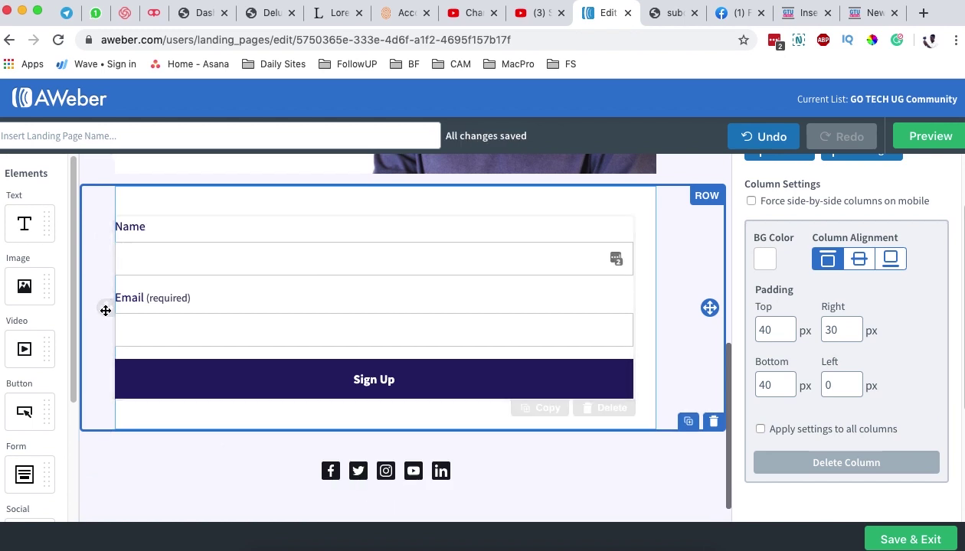
# Step: Check the Name and Email labels on the published landing page
pyautogui.click(663, 13)
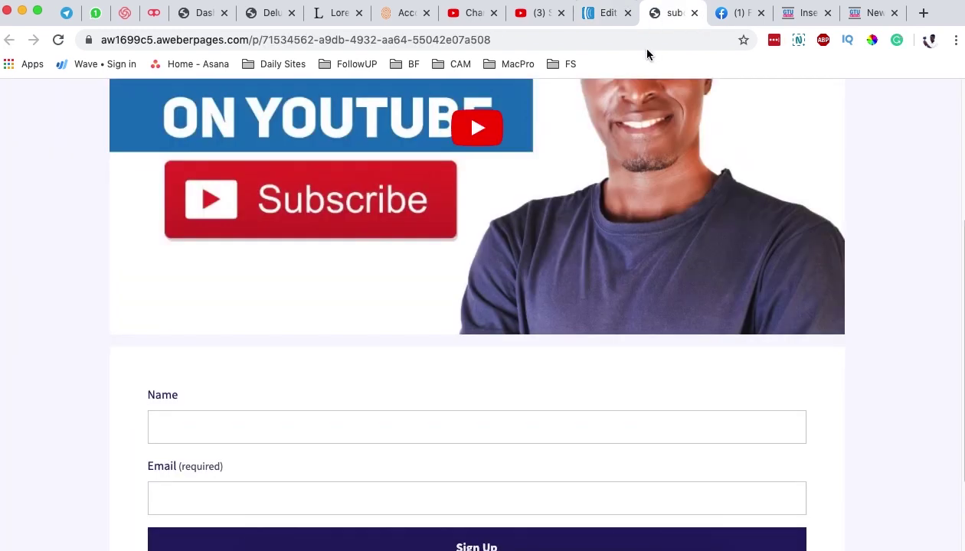
pyautogui.moveTo(121, 377); pyautogui.dragTo(813, 373)
pyautogui.click(815, 408)
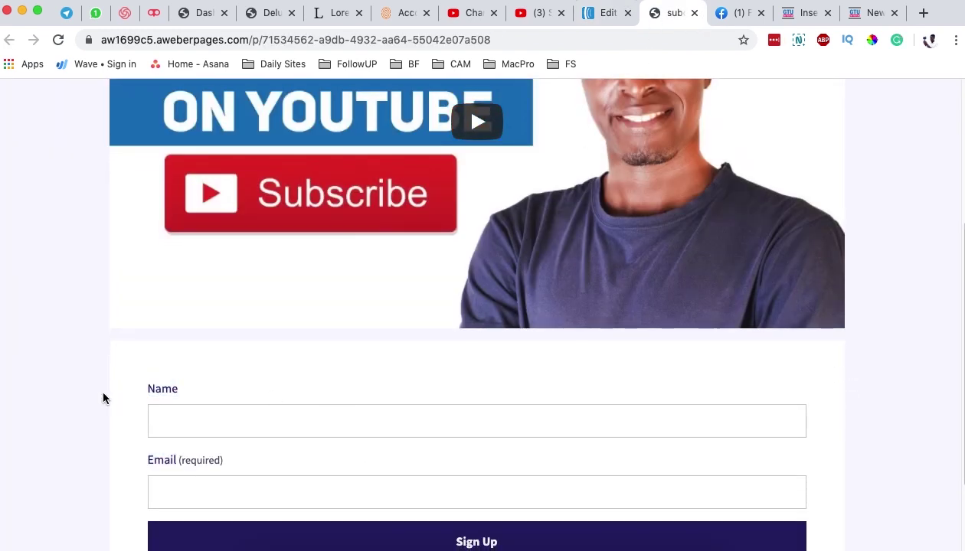
pyautogui.click(605, 13)
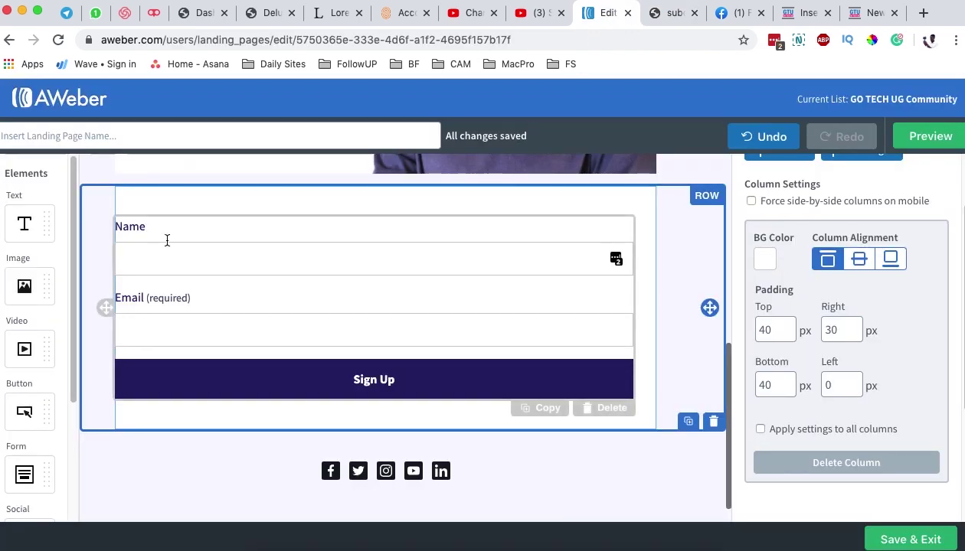
# Step: Set the form column padding to 50 top and bottom and 40 on both sides
pyautogui.click(520, 228)
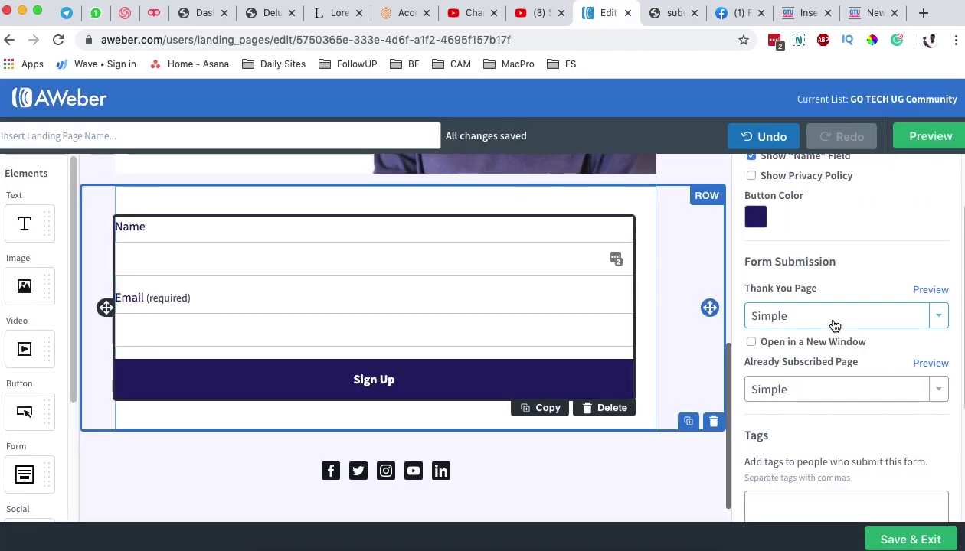
pyautogui.click(502, 289)
pyautogui.scroll(1, 182, 267)
pyautogui.scroll(3, 909, 323)
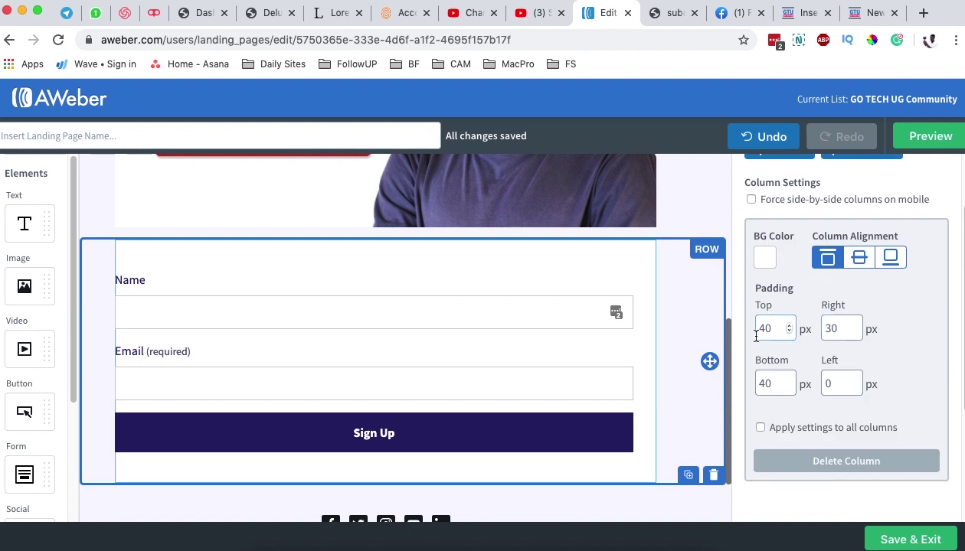
pyautogui.moveTo(772, 328); pyautogui.dragTo(737, 325)
pyautogui.write('50')
pyautogui.moveTo(772, 384); pyautogui.dragTo(742, 388)
pyautogui.write('50')
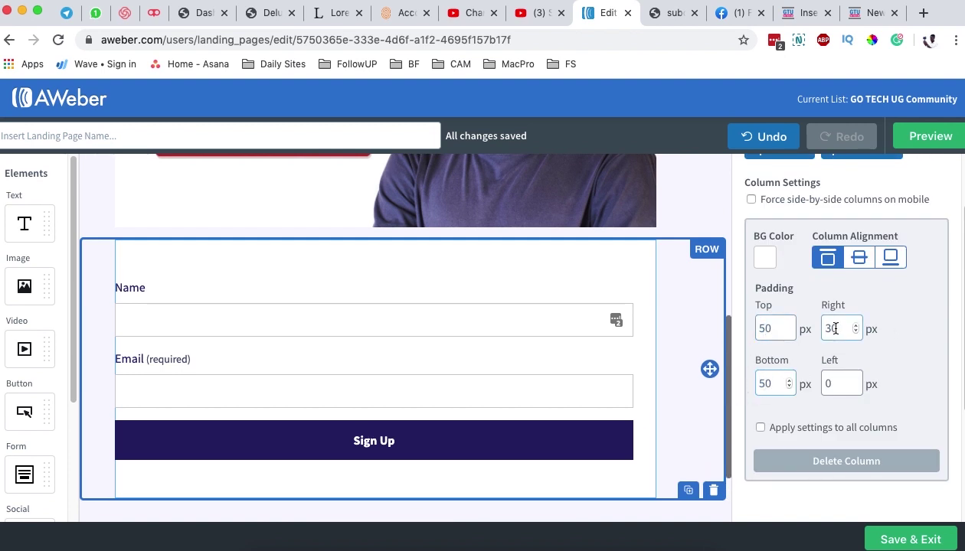
pyautogui.moveTo(852, 330); pyautogui.dragTo(818, 337)
pyautogui.write('40')
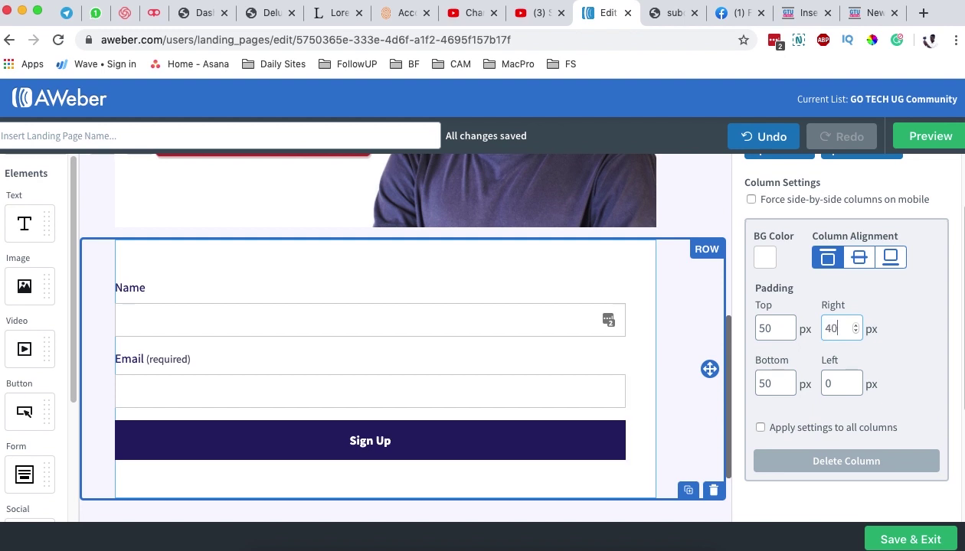
pyautogui.click(829, 384)
pyautogui.write('4')
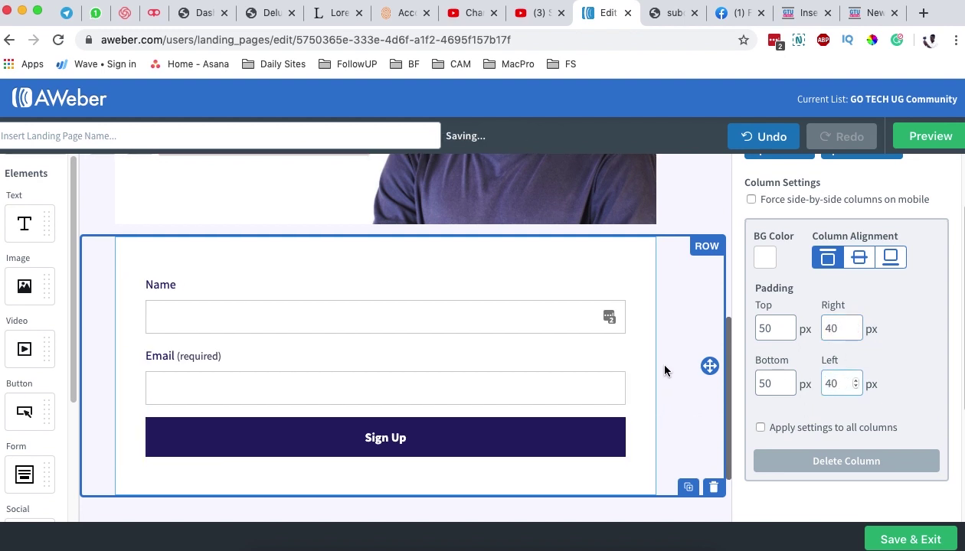
# Step: Make the form's button magenta (#C3226B)
pyautogui.click(418, 422)
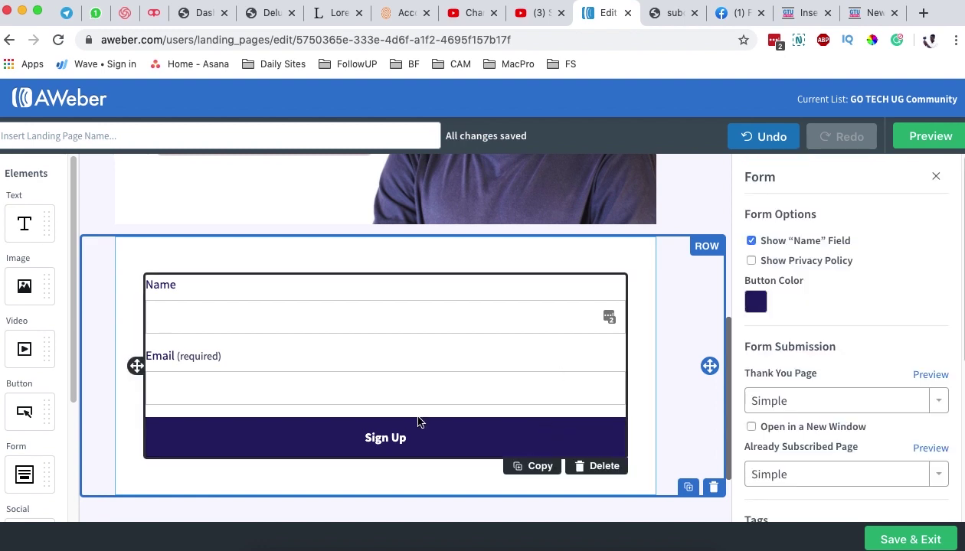
pyautogui.click(756, 302)
pyautogui.click(774, 514)
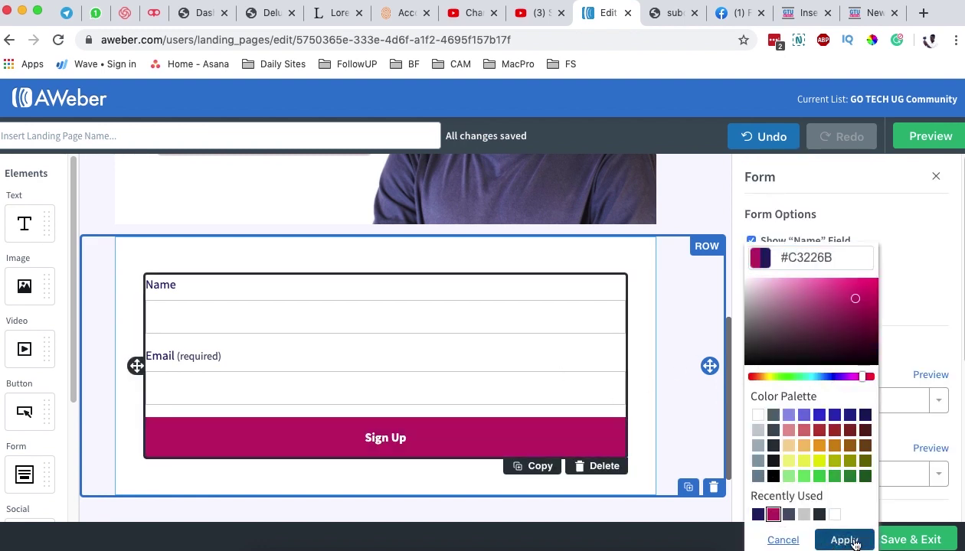
pyautogui.click(847, 541)
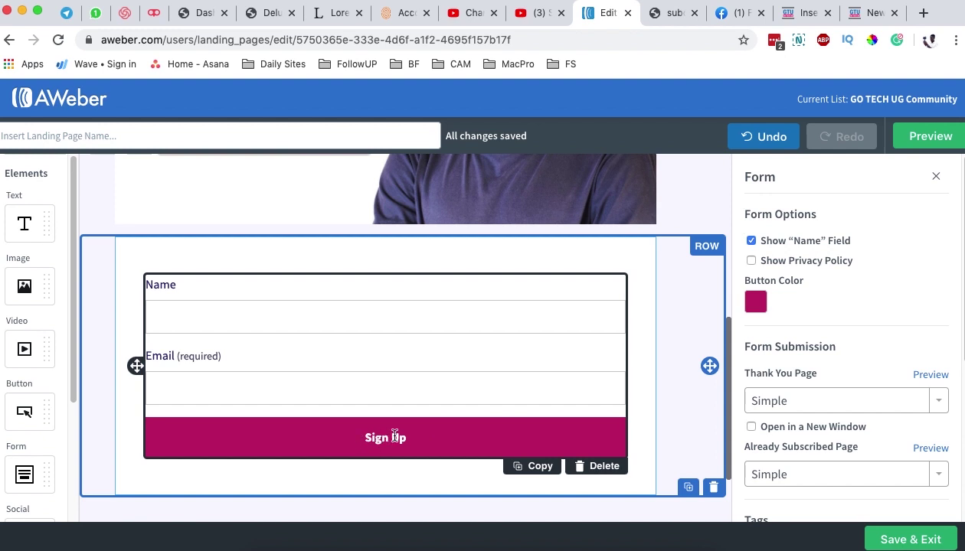
# Step: Change the button text to SUBSCRIBE in font size 18
pyautogui.scroll(-1, 815, 420)
pyautogui.scroll(-2, 521, 431)
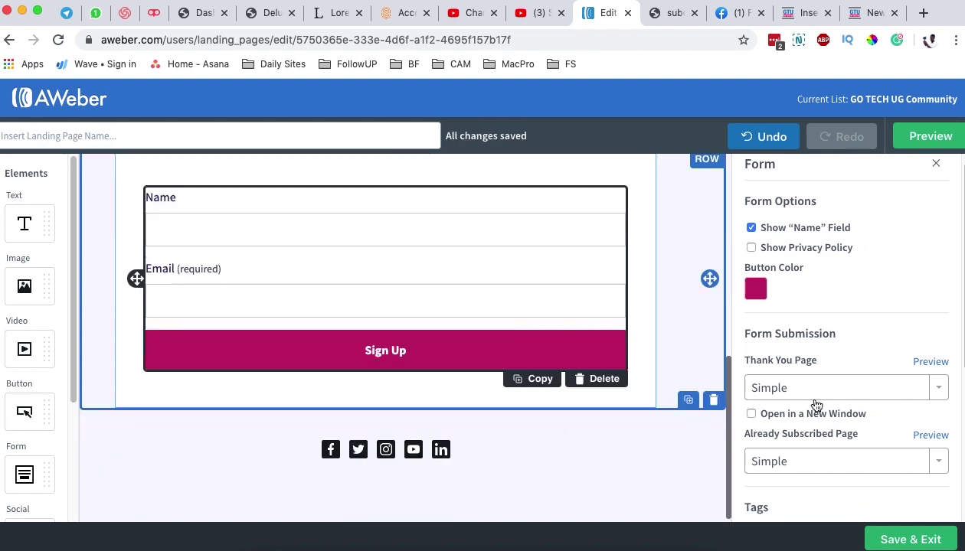
pyautogui.scroll(1, 816, 404)
pyautogui.doubleClick(381, 353)
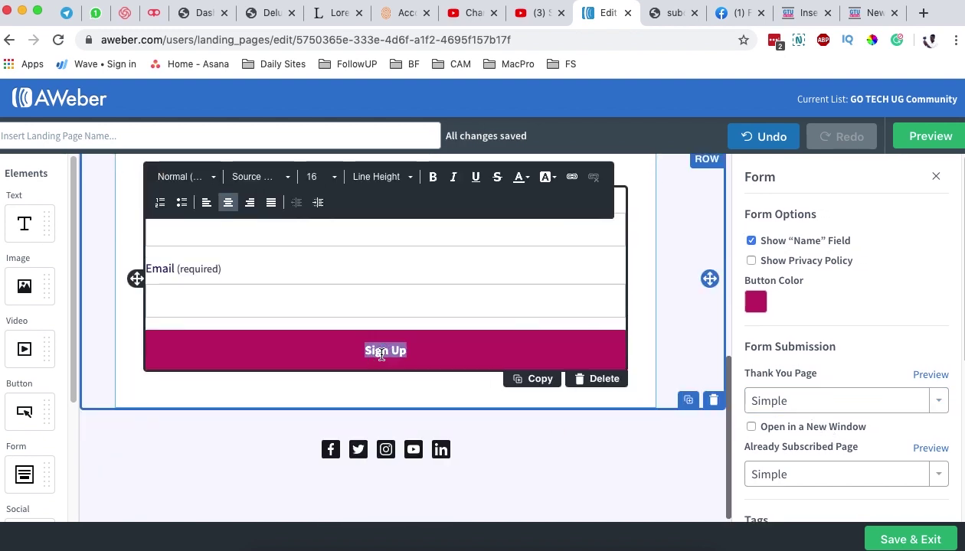
pyautogui.write('SUBSCRIBE')
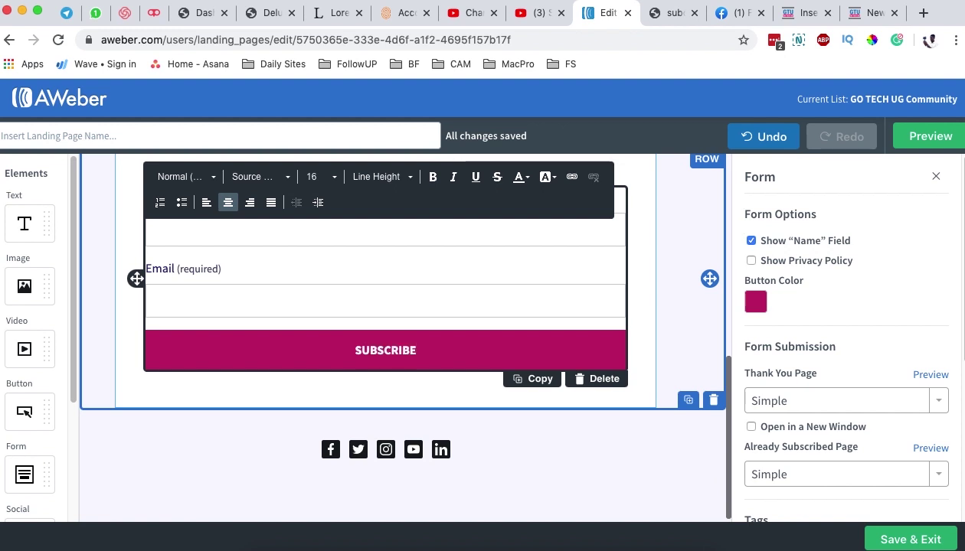
pyautogui.doubleClick(390, 349)
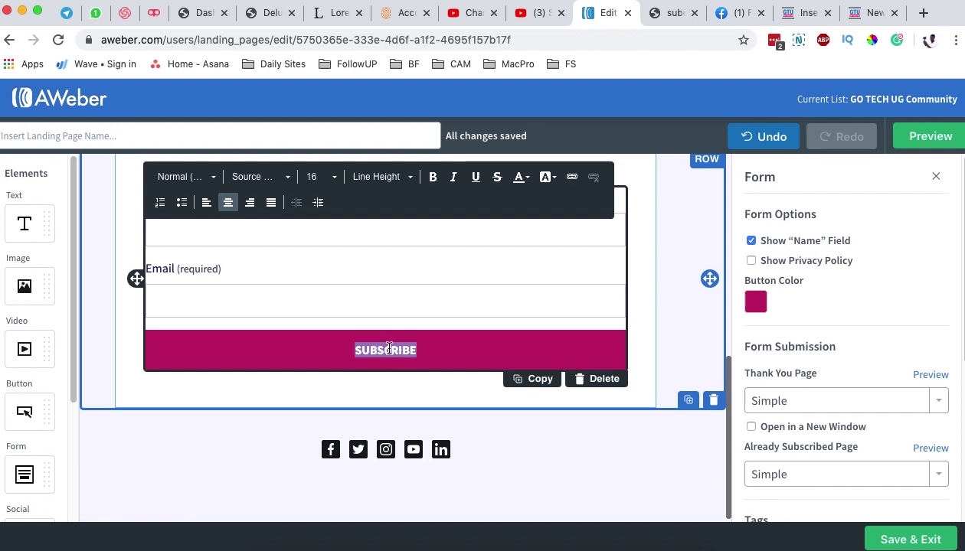
pyautogui.click(331, 178)
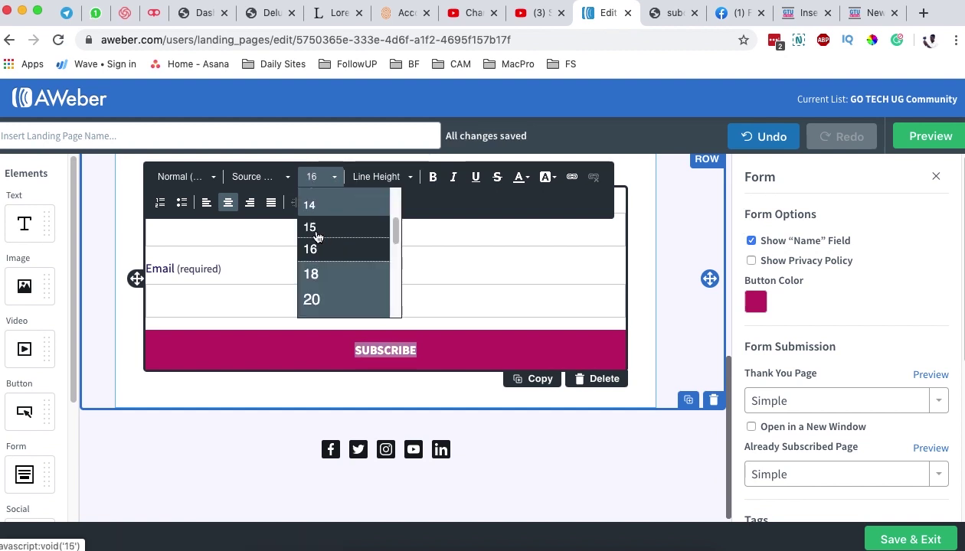
pyautogui.click(320, 274)
# Step: Remove LinkedIn from the social icons and start editing the YouTube link
pyautogui.click(375, 458)
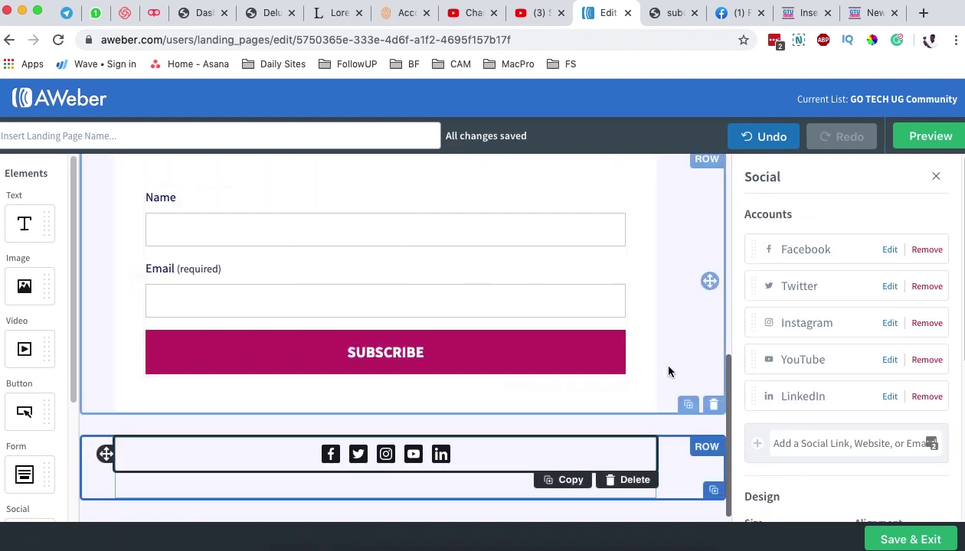
pyautogui.scroll(-1, 605, 379)
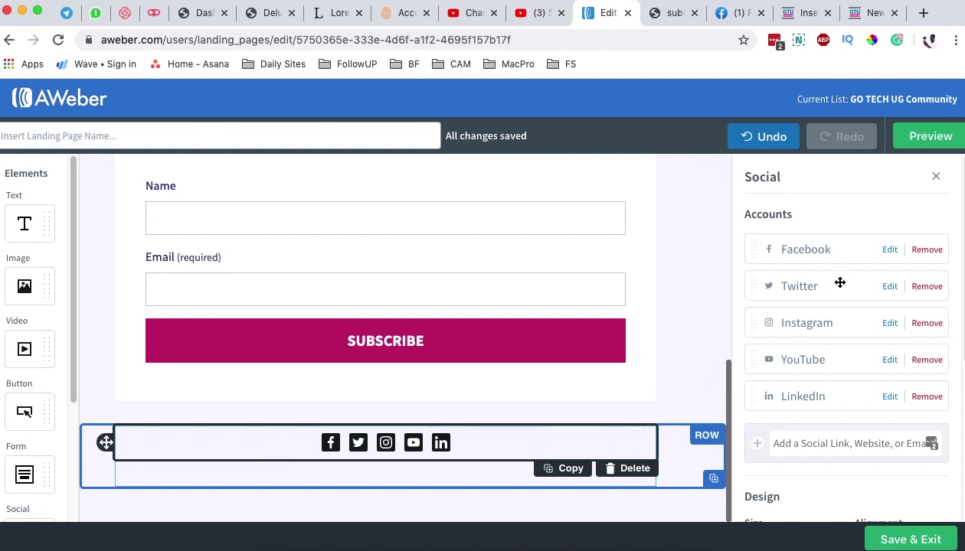
pyautogui.click(927, 396)
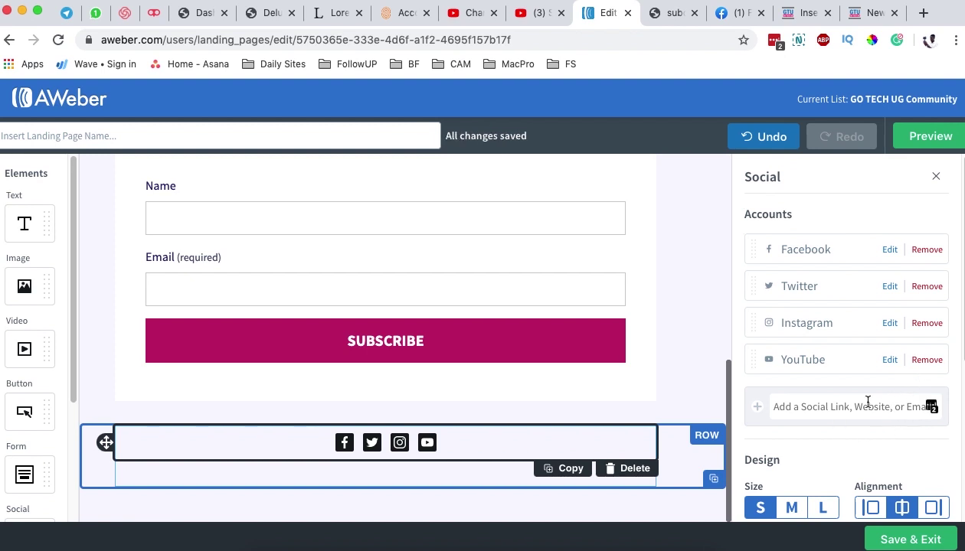
pyautogui.click(889, 360)
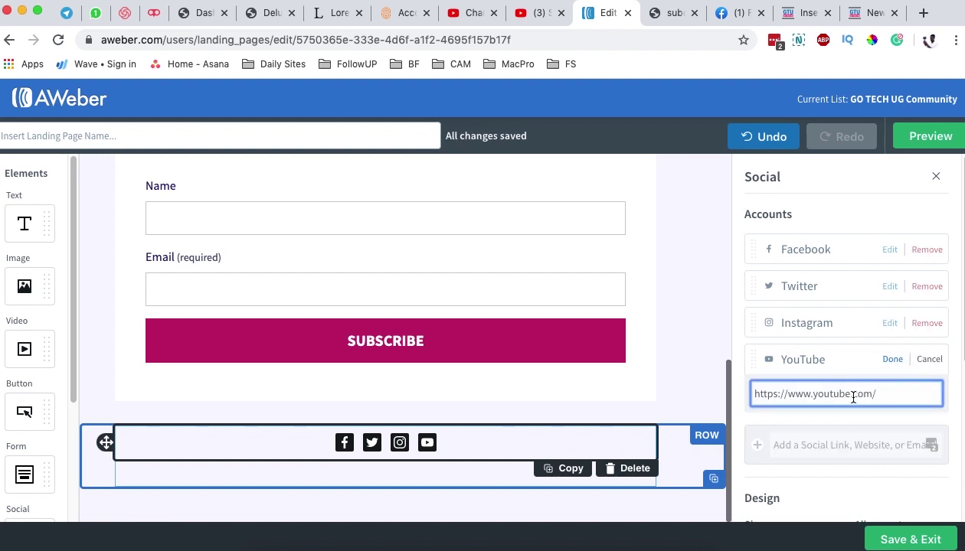
# Step: Copy the channel address from the YouTube Studio page and return to the editor
pyautogui.click(472, 13)
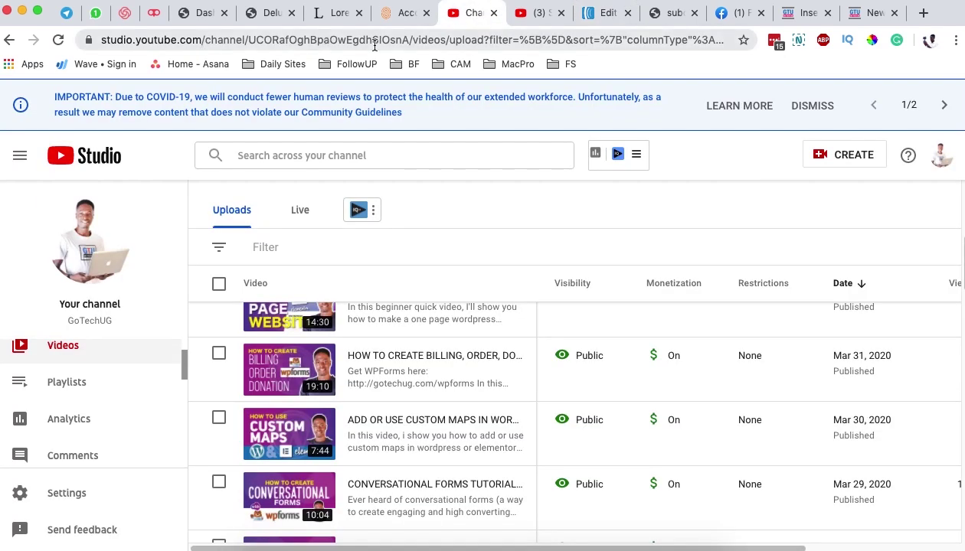
pyautogui.click(413, 39)
pyautogui.moveTo(172, 39); pyautogui.dragTo(282, 39)
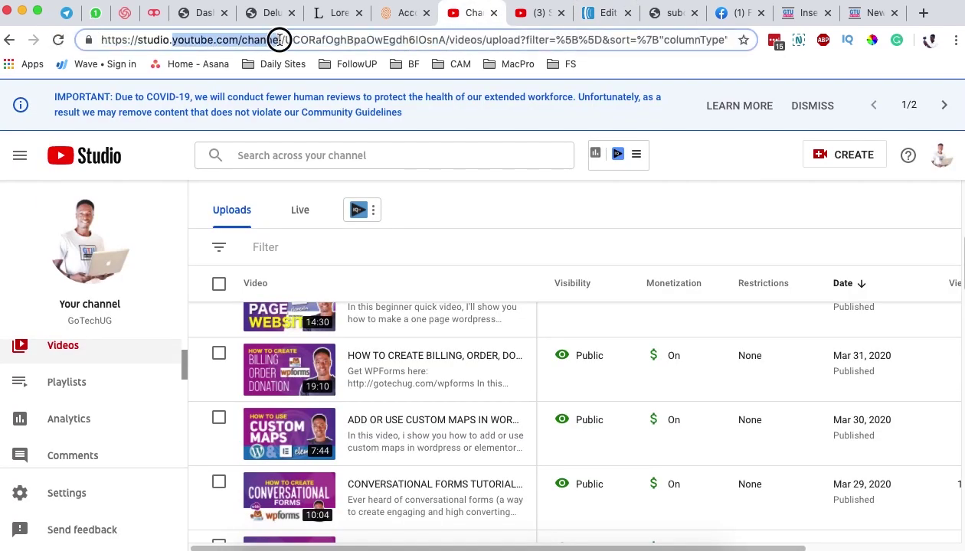
pyautogui.click(531, 13)
pyautogui.click(608, 13)
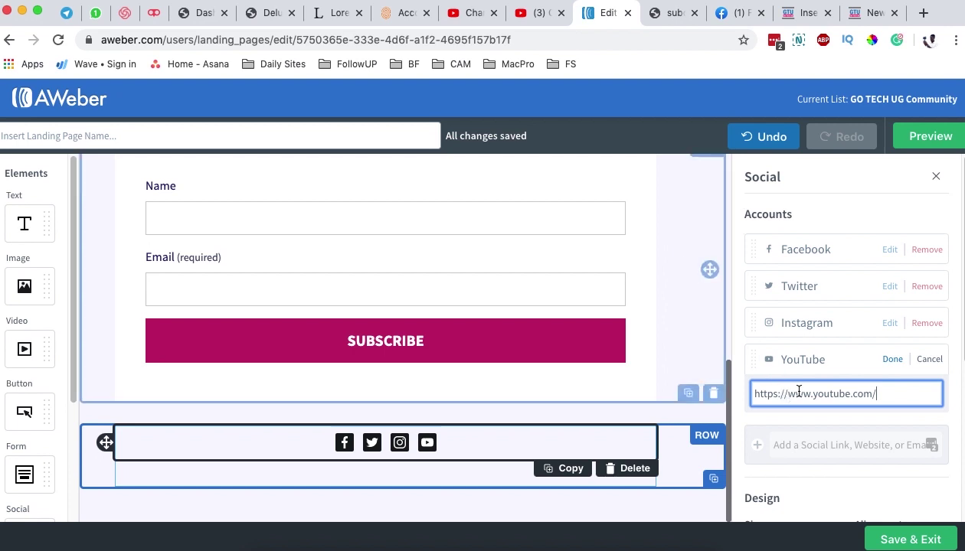
# Step: Set the YouTube icon's link to the channel address and remove Instagram
pyautogui.tripleClick(879, 391)
pyautogui.press('super+v')
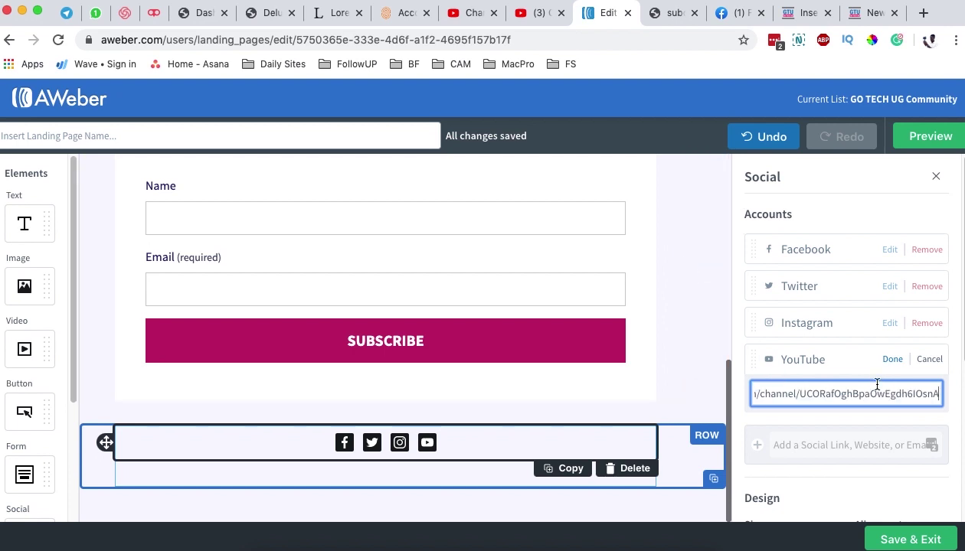
pyautogui.click(893, 359)
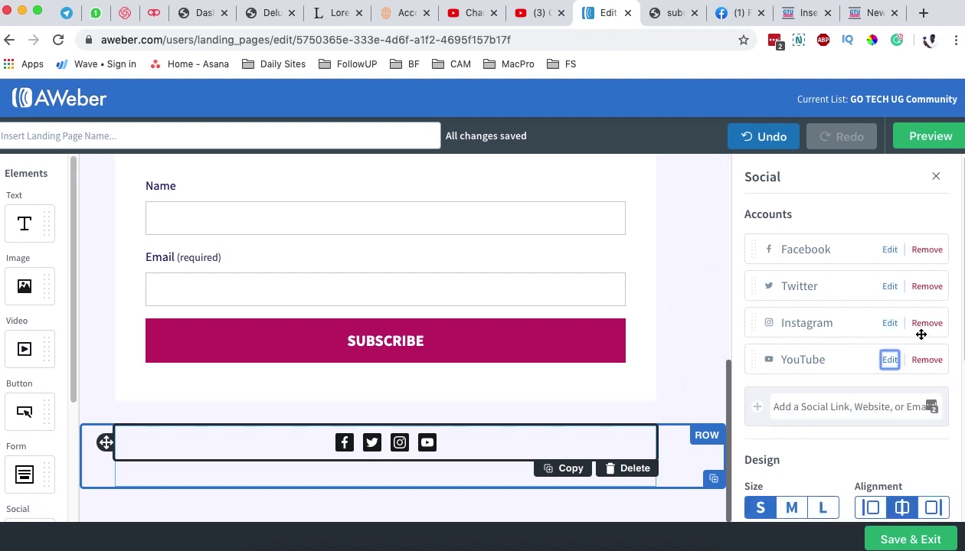
pyautogui.click(927, 322)
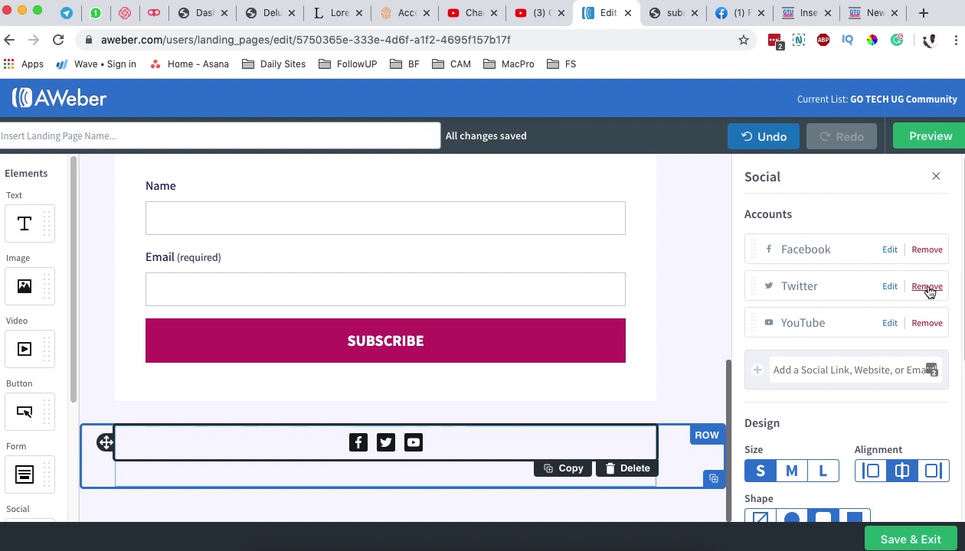
# Step: Complete the Twitter link with 'GOT' and the Facebook link with 'gotechug'
pyautogui.click(889, 291)
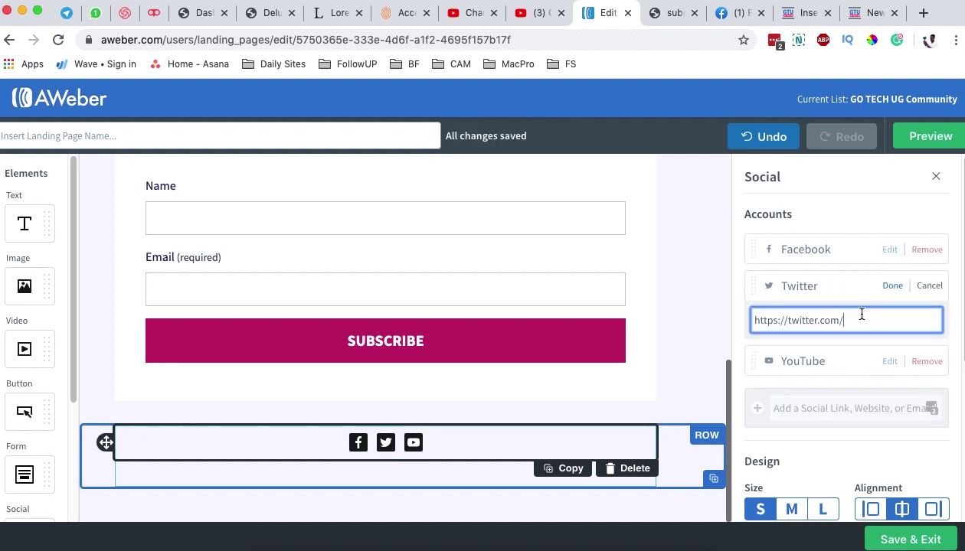
pyautogui.write('GOT')
pyautogui.click(891, 286)
pyautogui.click(889, 250)
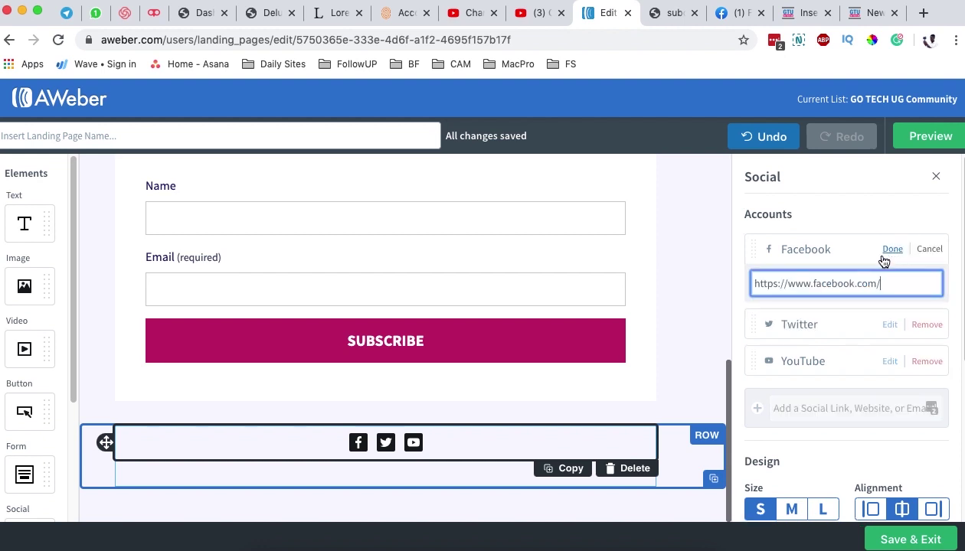
pyautogui.write('gotechug')
pyautogui.click(892, 249)
pyautogui.scroll(-3, 828, 322)
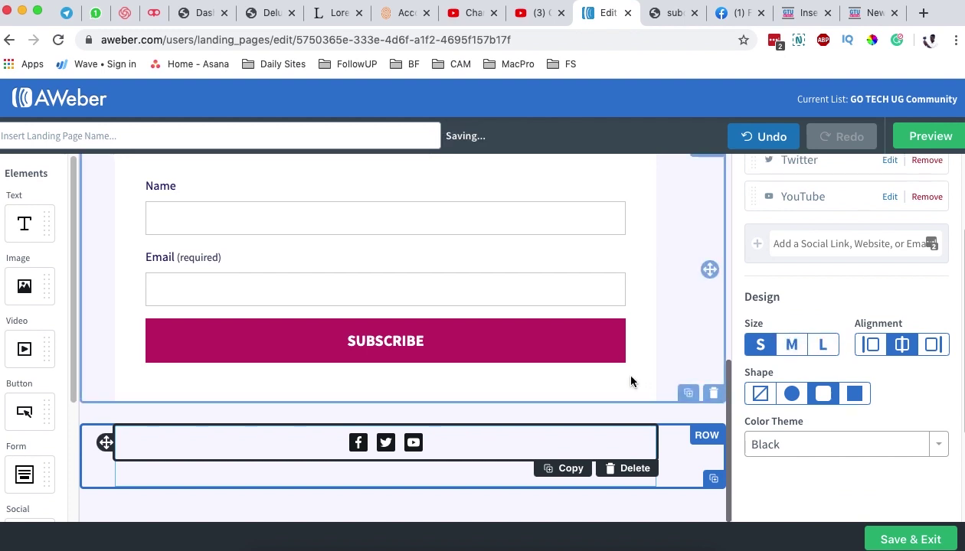
# Step: Try medium and large icon sizes, settling on small
pyautogui.click(791, 344)
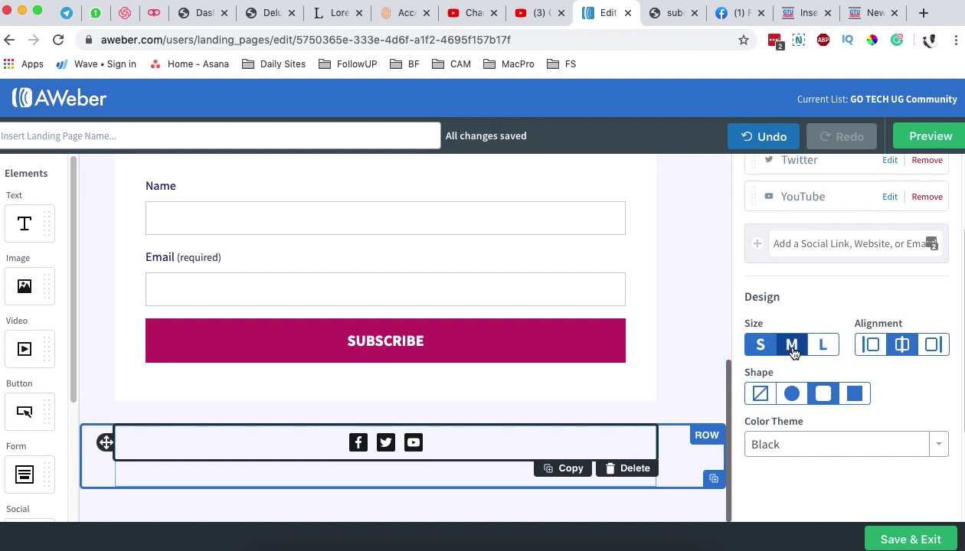
pyautogui.click(821, 475)
pyautogui.scroll(-3, 812, 410)
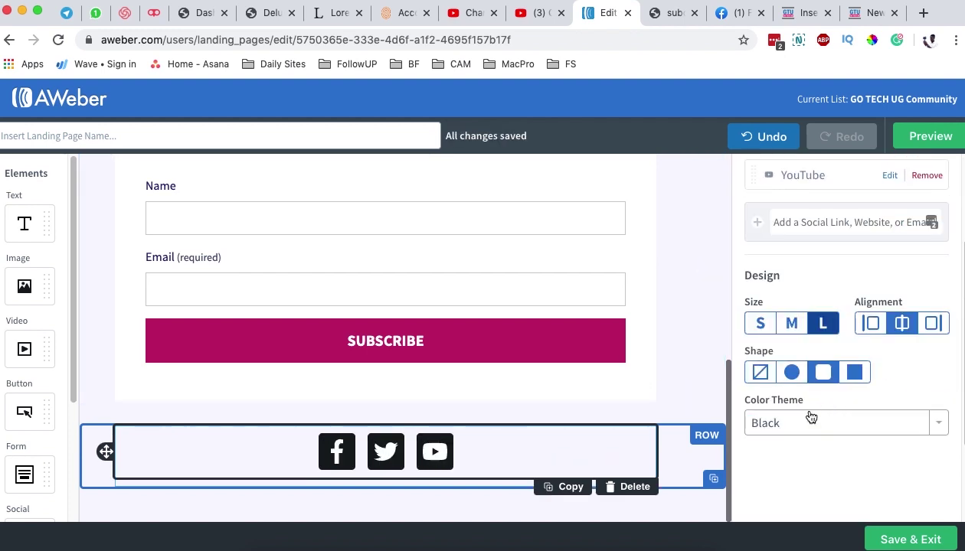
pyautogui.click(792, 325)
pyautogui.scroll(-1, 816, 403)
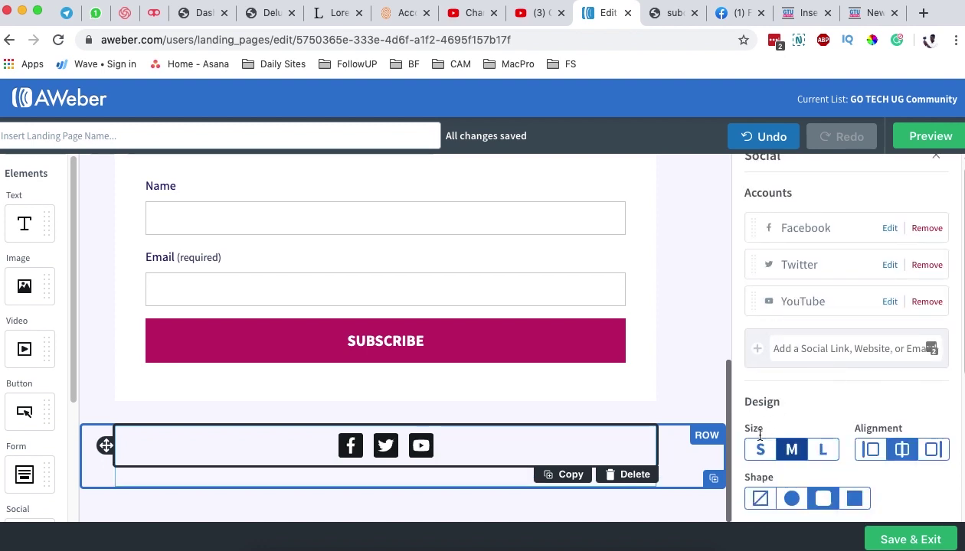
pyautogui.click(761, 449)
pyautogui.scroll(-3, 842, 352)
# Step: Centre the social icons after trying left and right alignment
pyautogui.click(863, 238)
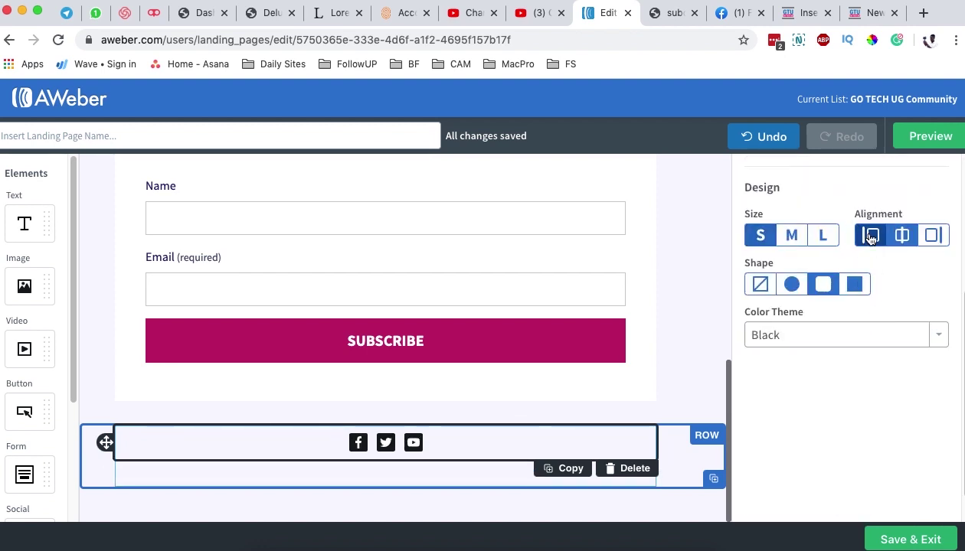
pyautogui.scroll(-3, 897, 338)
pyautogui.click(932, 360)
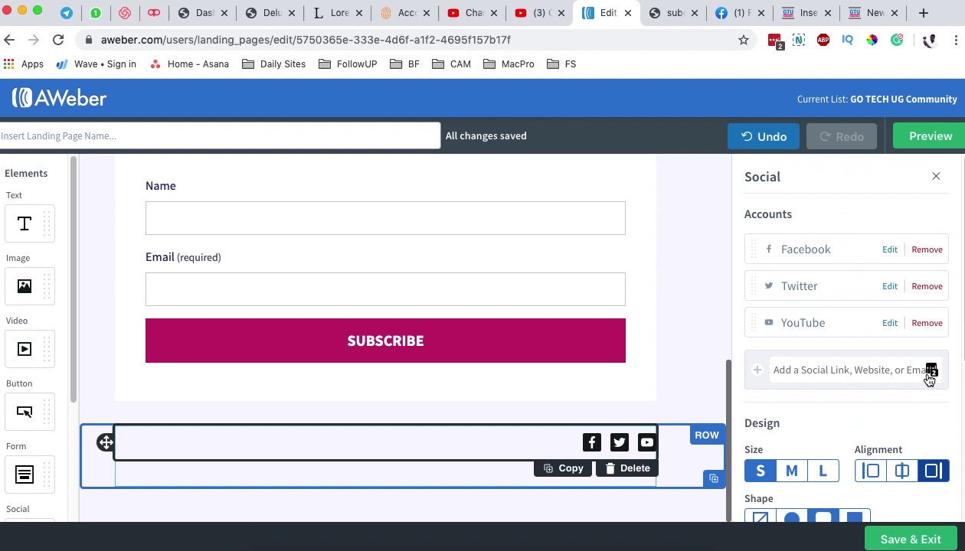
pyautogui.click(902, 471)
pyautogui.scroll(-3, 901, 350)
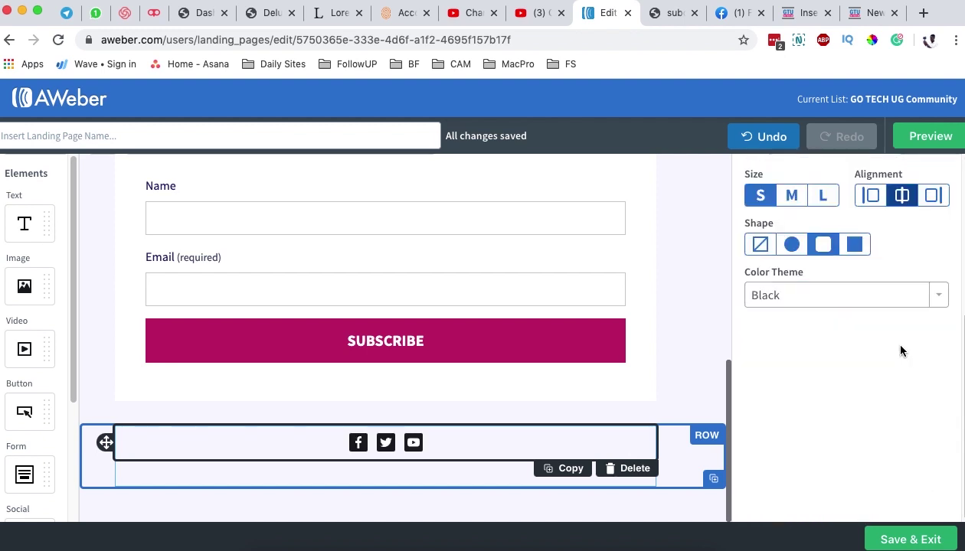
# Step: Make the icons plain squares after trying circle and rounded-square shapes
pyautogui.click(792, 247)
pyautogui.scroll(-3, 816, 347)
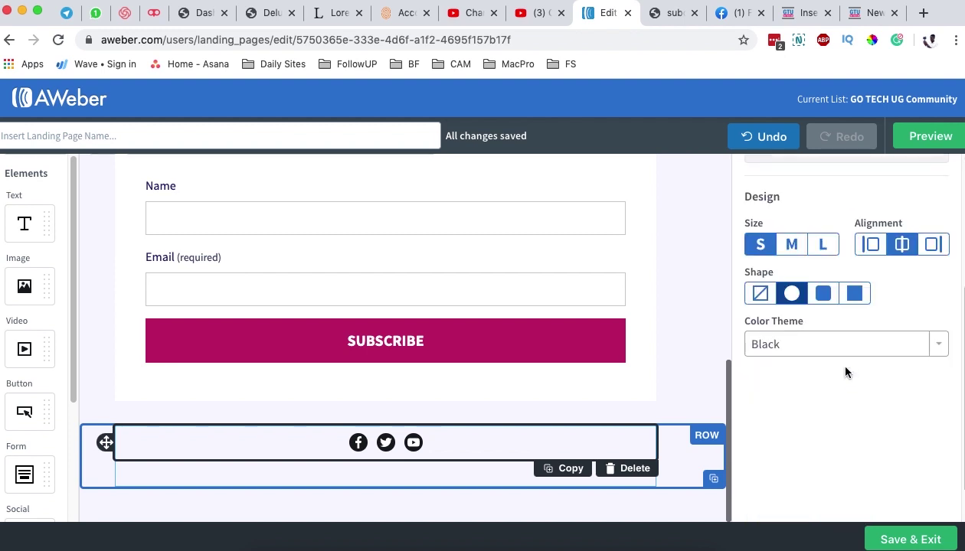
pyautogui.click(820, 297)
pyautogui.scroll(-3, 869, 398)
pyautogui.click(853, 313)
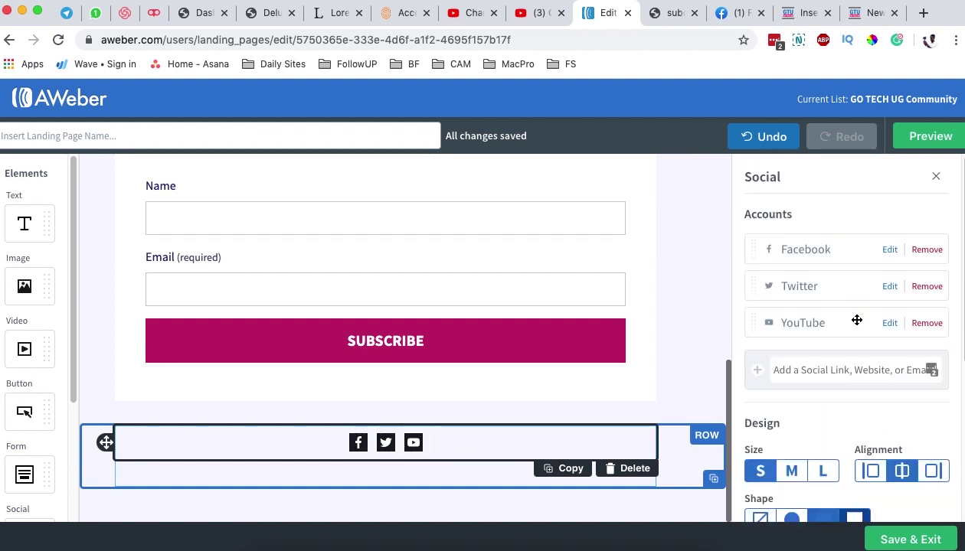
pyautogui.scroll(-2, 888, 360)
pyautogui.scroll(-2, 881, 371)
# Step: Apply the Brand colour theme to the icons after trying White
pyautogui.click(782, 379)
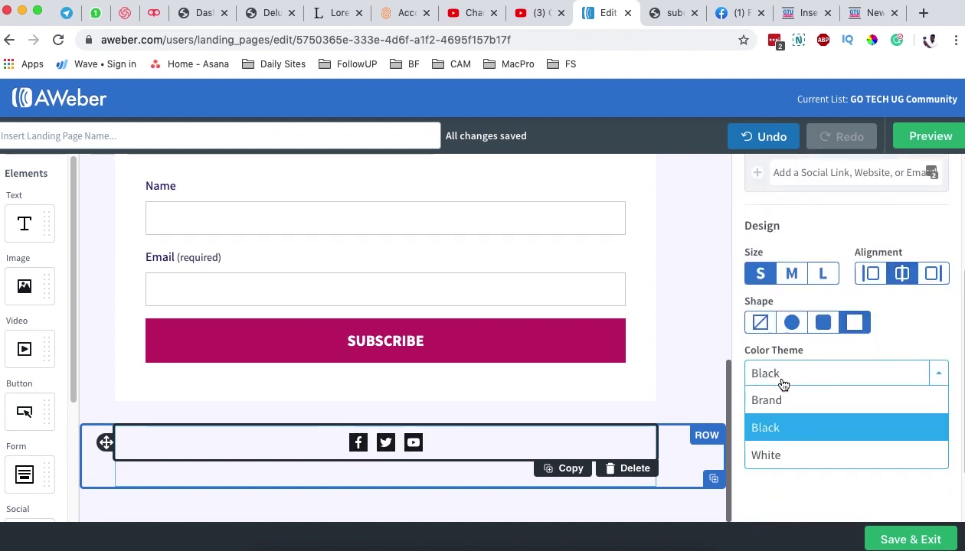
pyautogui.click(789, 402)
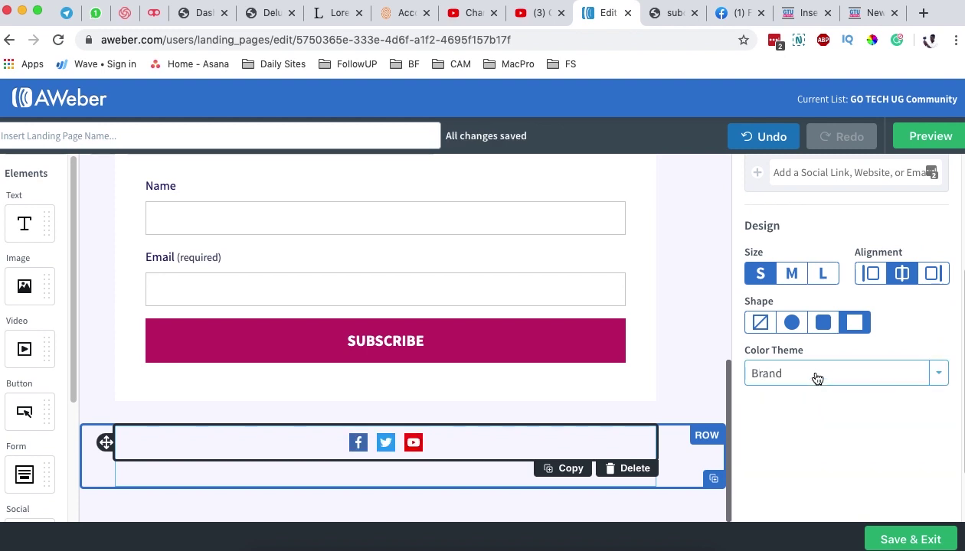
pyautogui.click(816, 375)
pyautogui.click(801, 456)
pyautogui.click(803, 374)
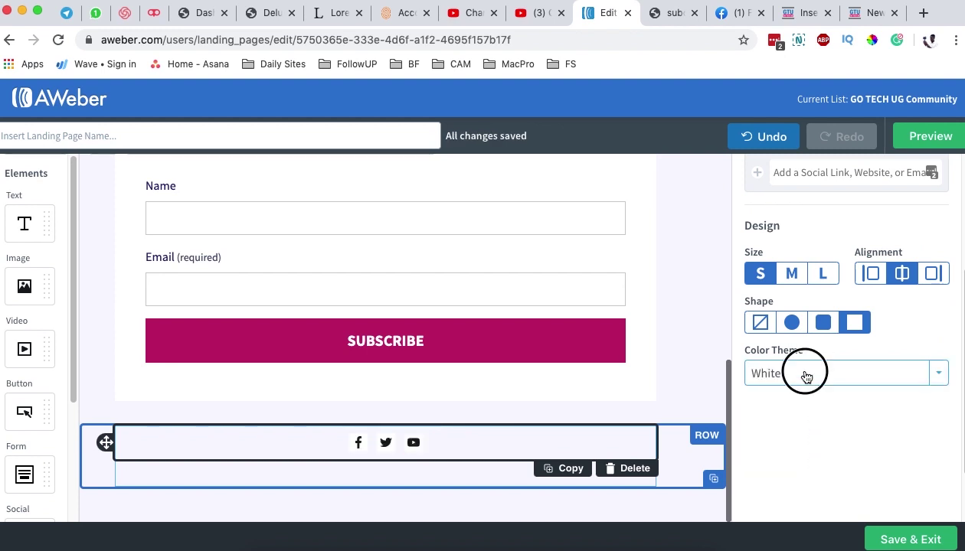
pyautogui.click(806, 402)
pyautogui.scroll(1, 813, 435)
# Step: Preview the finished landing page and scroll through its heading, video and form
pyautogui.scroll(5, 690, 385)
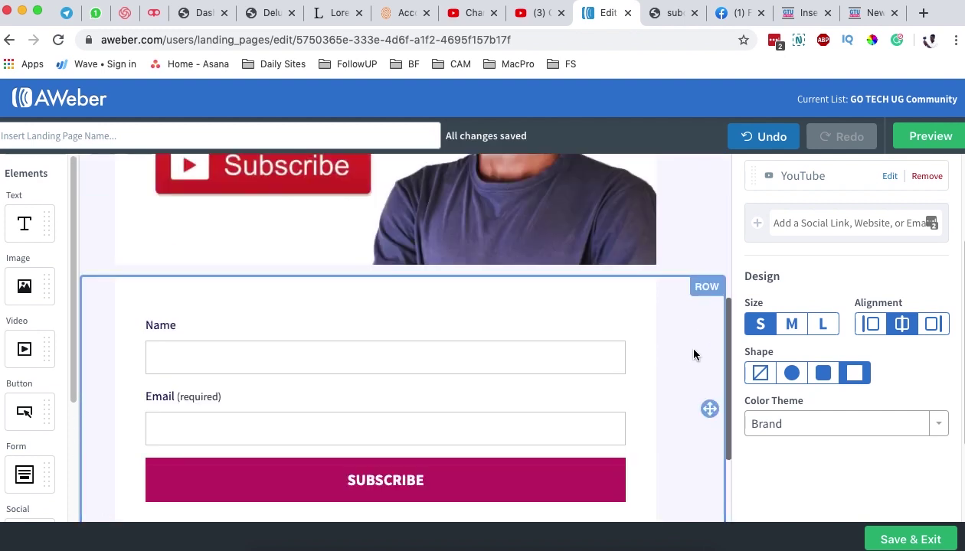
pyautogui.scroll(1, 753, 295)
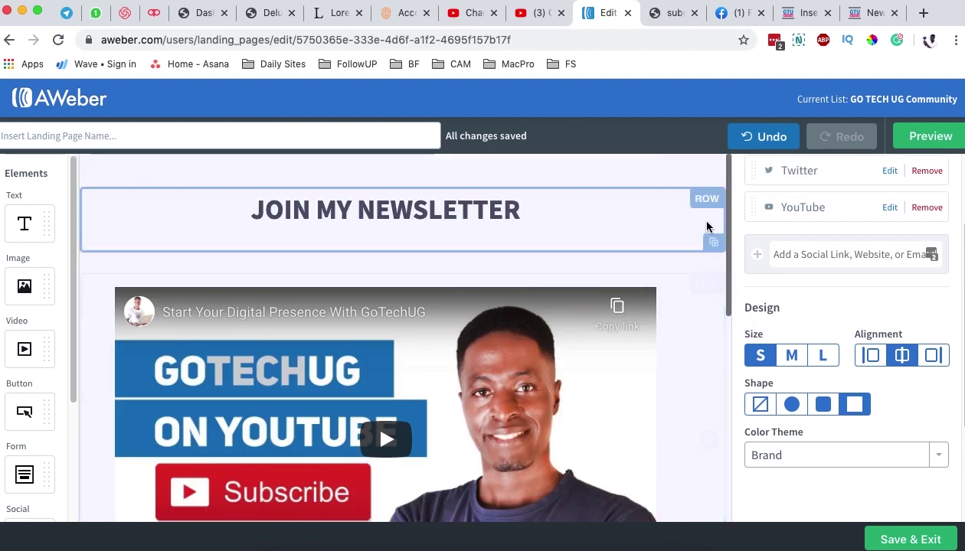
pyautogui.scroll(3, 784, 277)
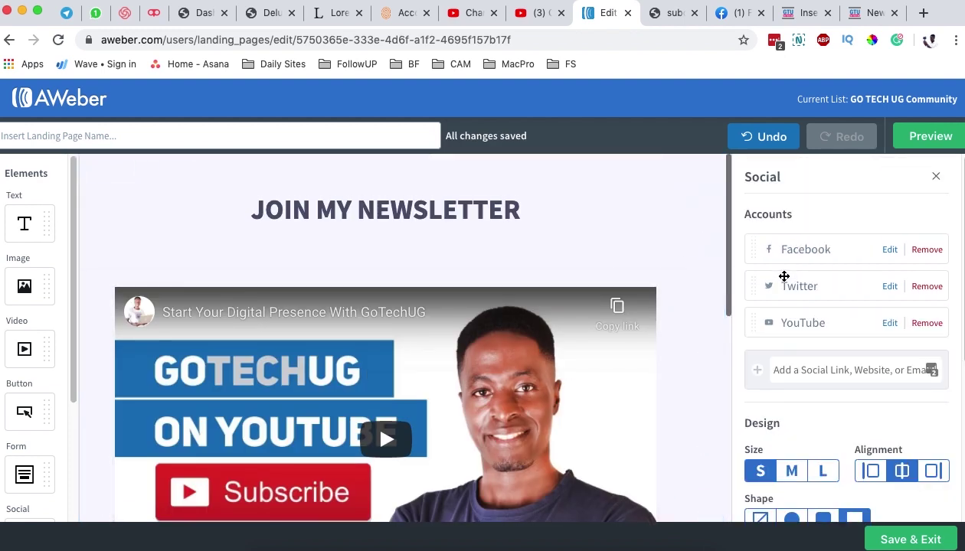
pyautogui.click(928, 141)
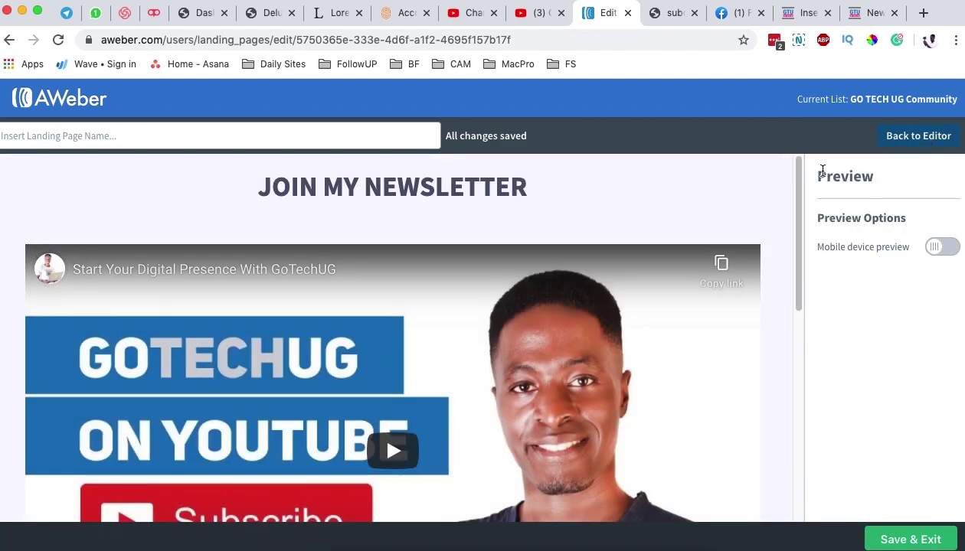
pyautogui.moveTo(254, 199); pyautogui.dragTo(526, 168)
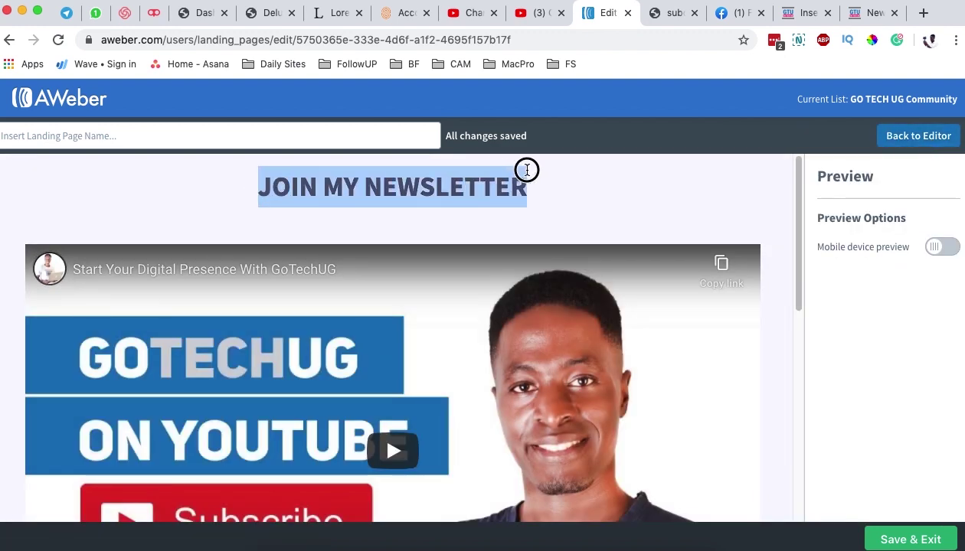
pyautogui.scroll(-2, 573, 224)
pyautogui.scroll(-5, 379, 317)
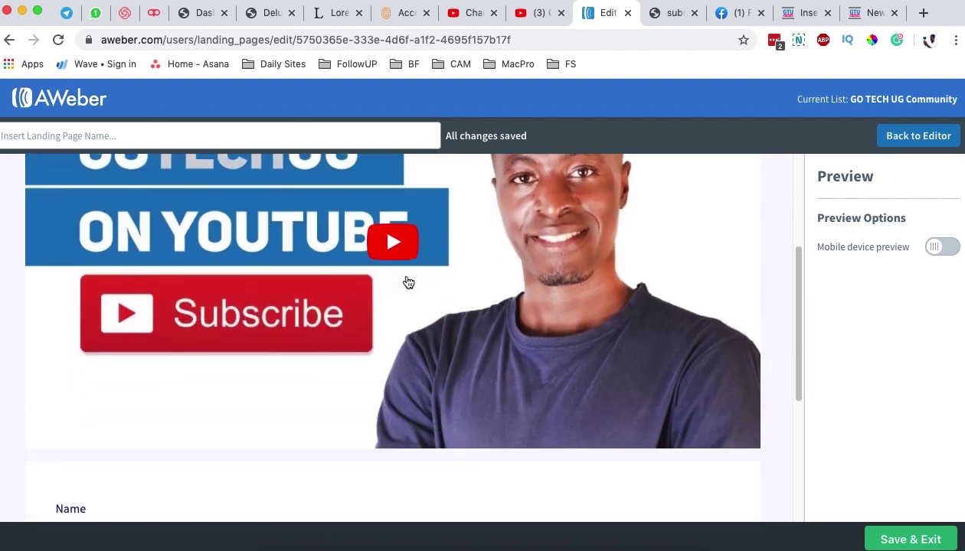
pyautogui.scroll(-2, 383, 280)
# Step: Try the form's Name and Email fields, then switch to the mobile phone preview
pyautogui.click(164, 268)
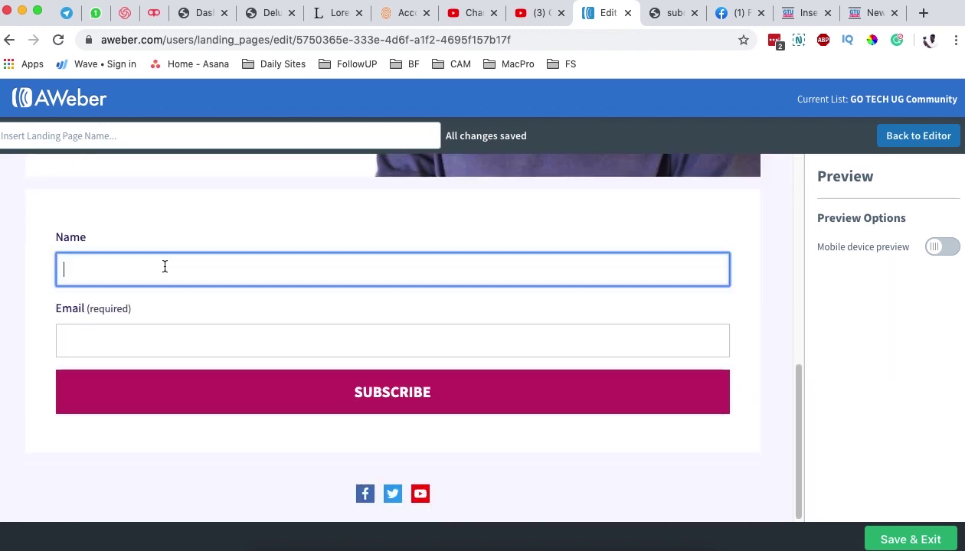
pyautogui.click(187, 337)
pyautogui.click(312, 463)
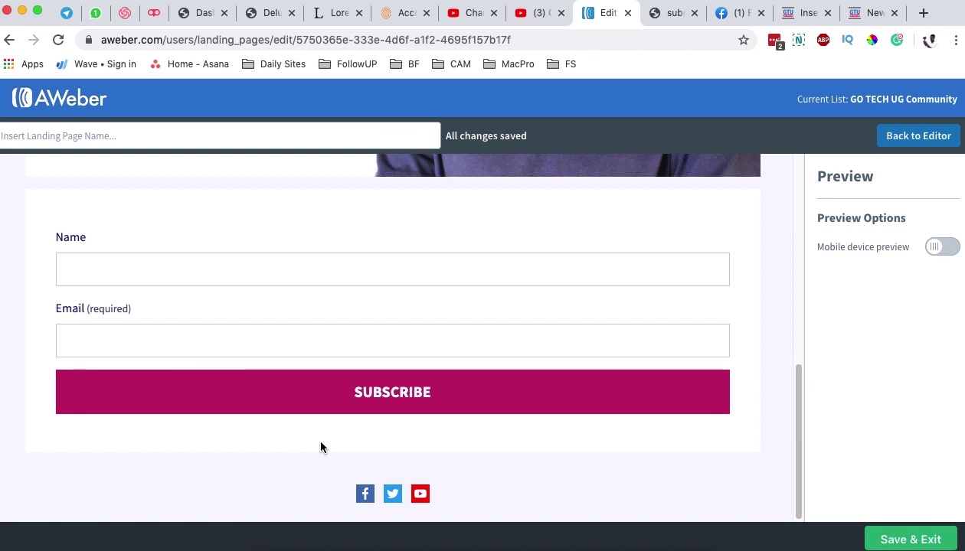
pyautogui.scroll(10, 624, 420)
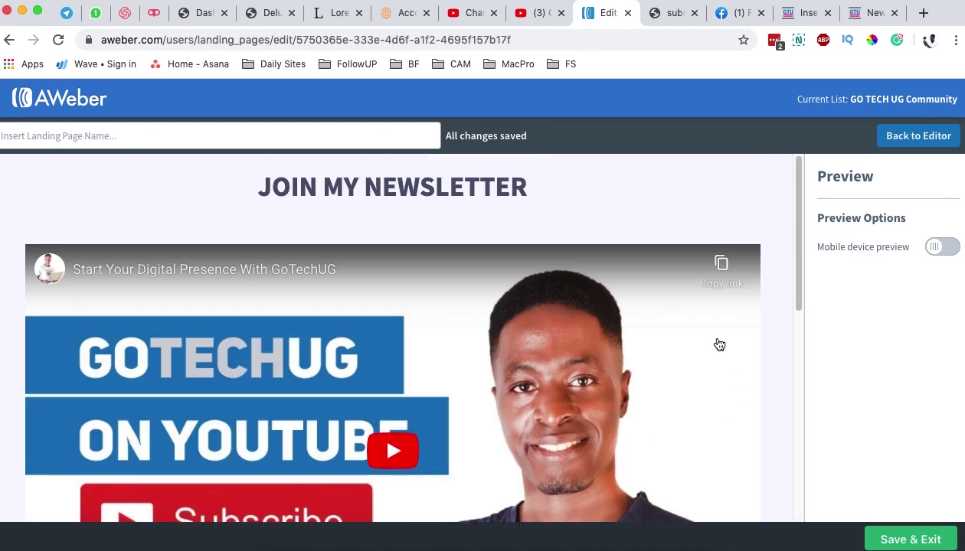
pyautogui.click(942, 246)
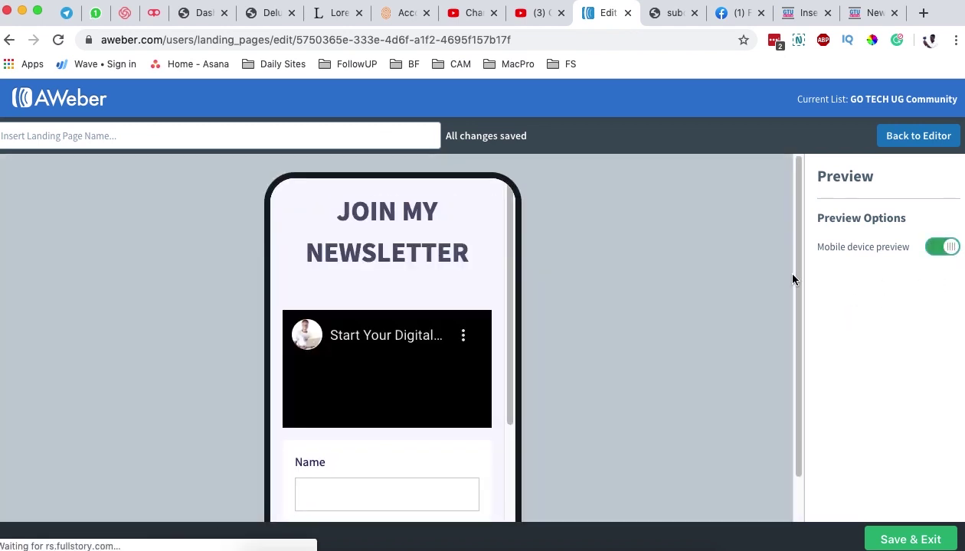
# Step: Test the sign-up form's Name and Email fields in the mobile layout
pyautogui.scroll(-5, 391, 337)
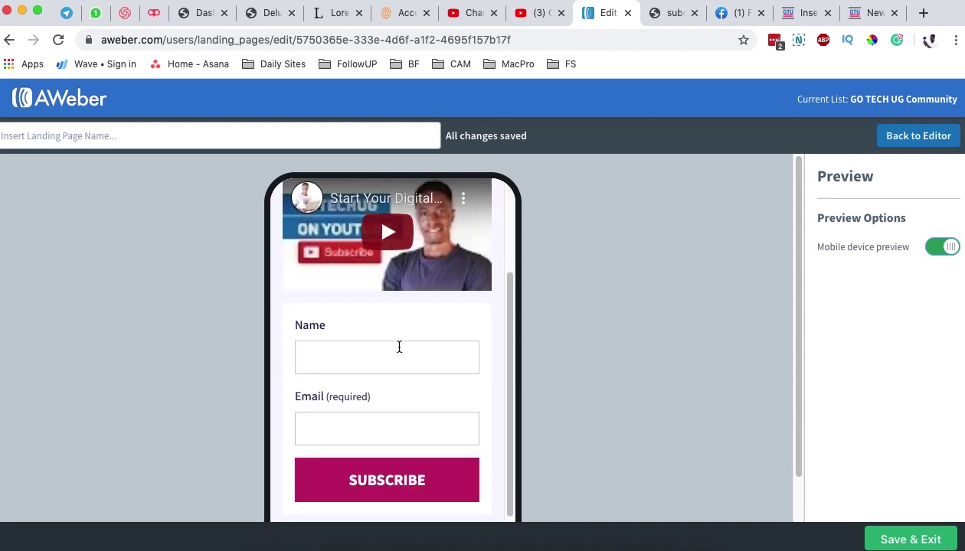
pyautogui.click(331, 325)
pyautogui.click(364, 388)
pyautogui.scroll(-2, 361, 390)
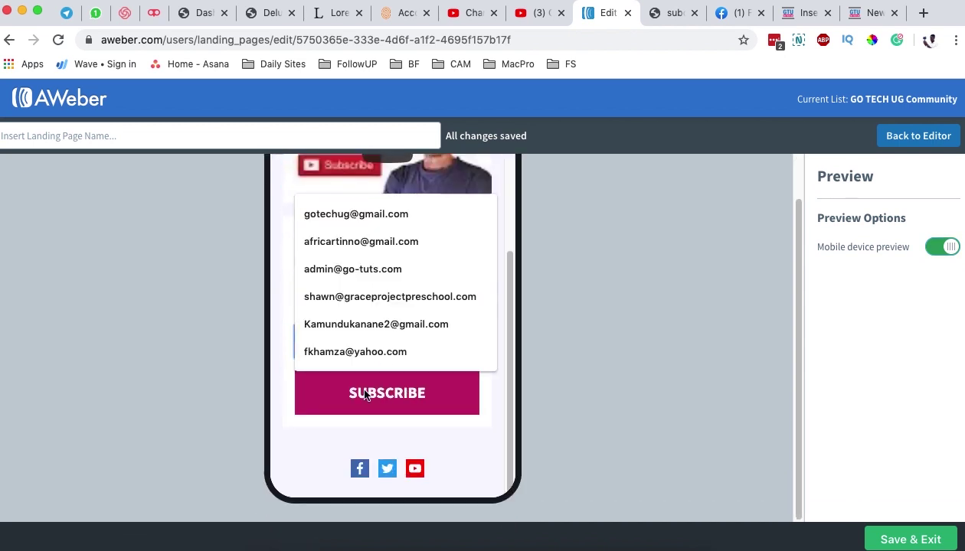
pyautogui.click(396, 446)
pyautogui.scroll(5, 435, 414)
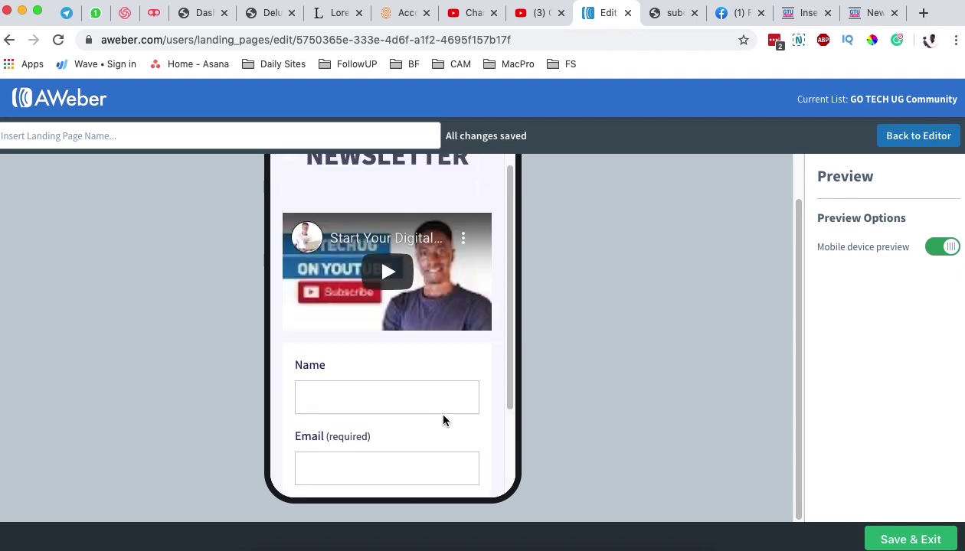
# Step: Return to the desktop preview, then leave the preview for the page editor
pyautogui.click(933, 248)
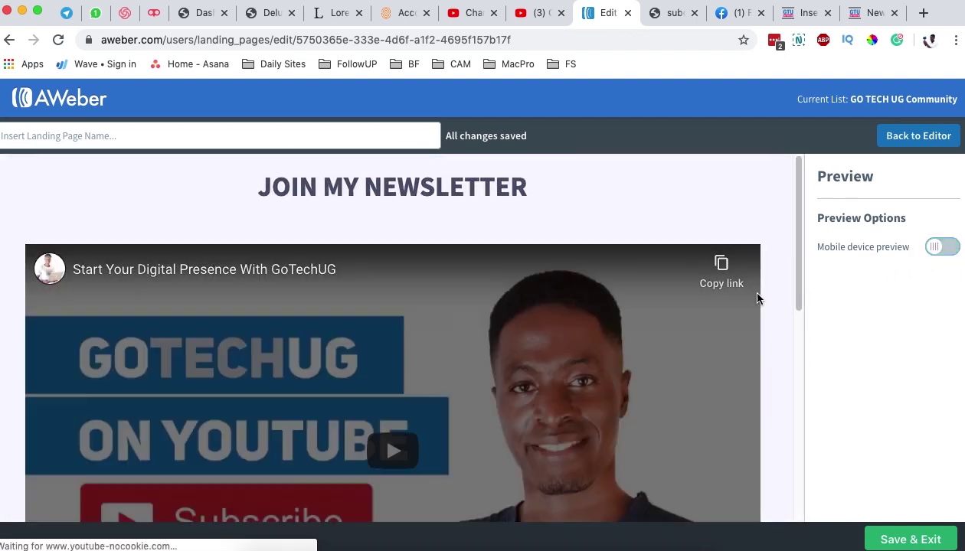
pyautogui.scroll(-6, 459, 350)
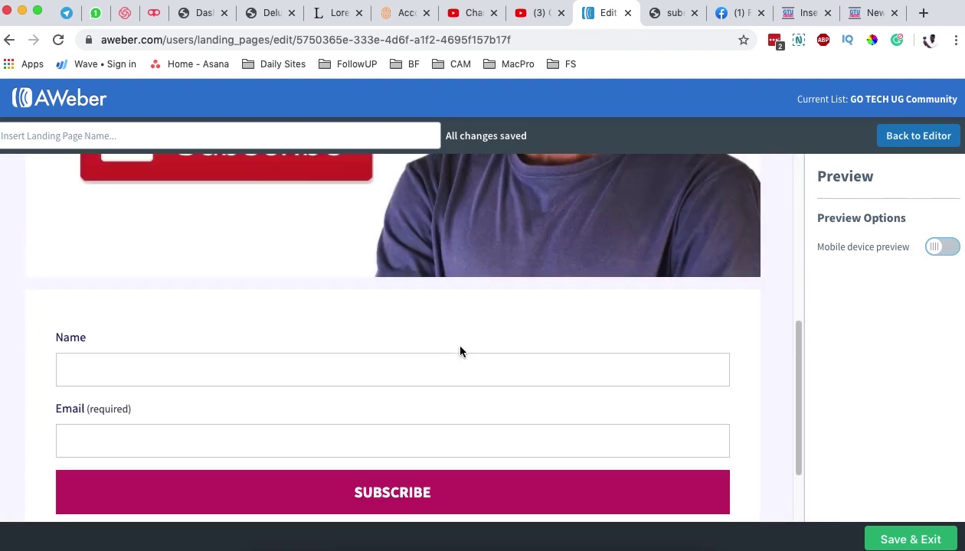
pyautogui.scroll(3, 457, 336)
pyautogui.click(911, 138)
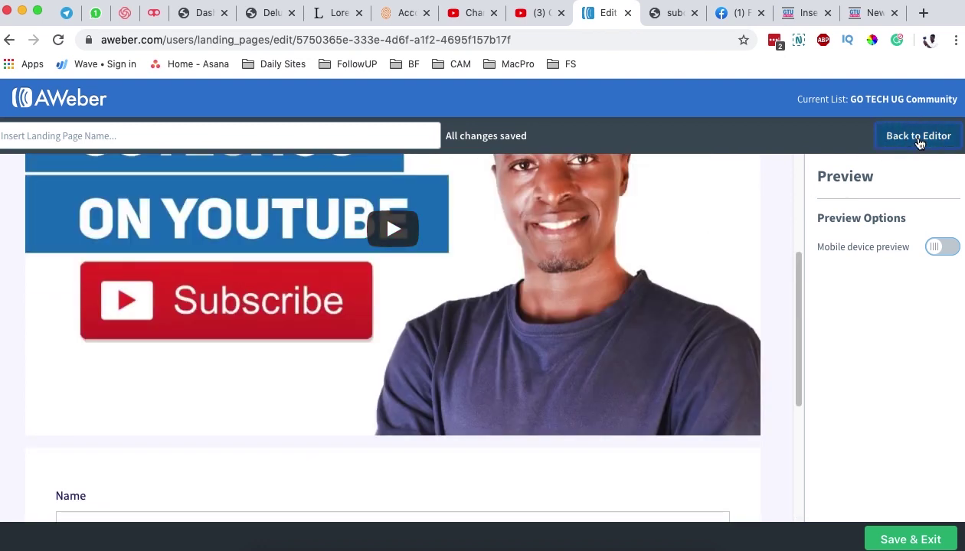
pyautogui.scroll(-5, 613, 269)
pyautogui.scroll(2, 606, 266)
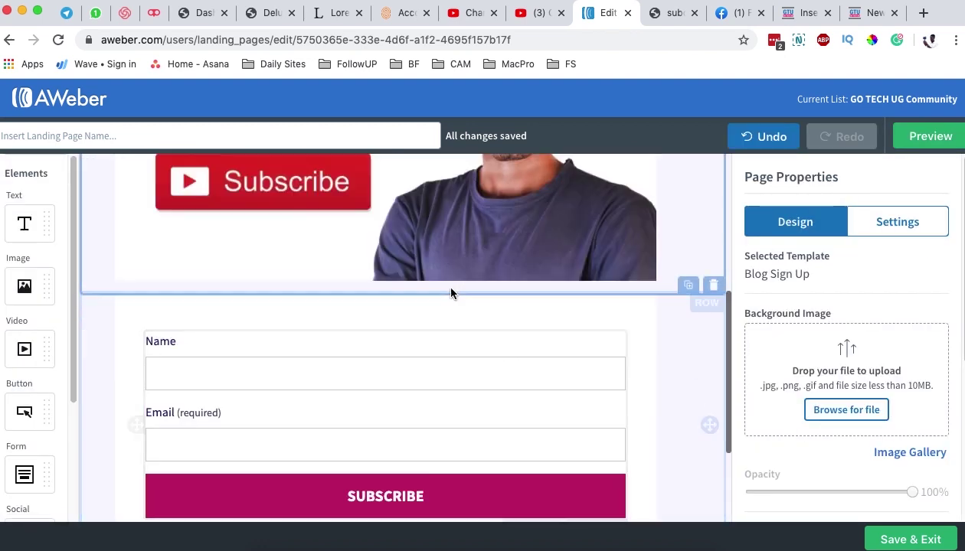
# Step: Select the sign-up form and scroll through its Form settings panel
pyautogui.click(213, 346)
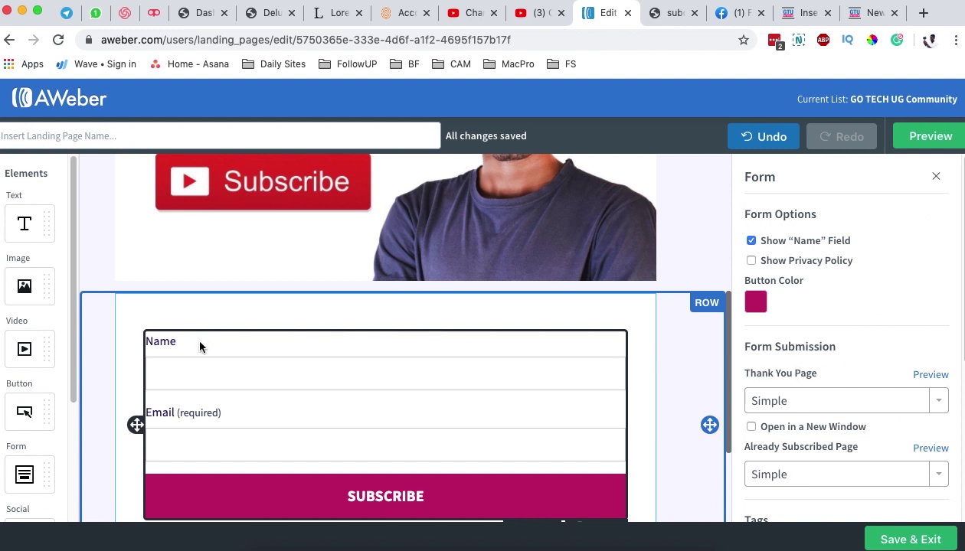
pyautogui.scroll(-1, 835, 288)
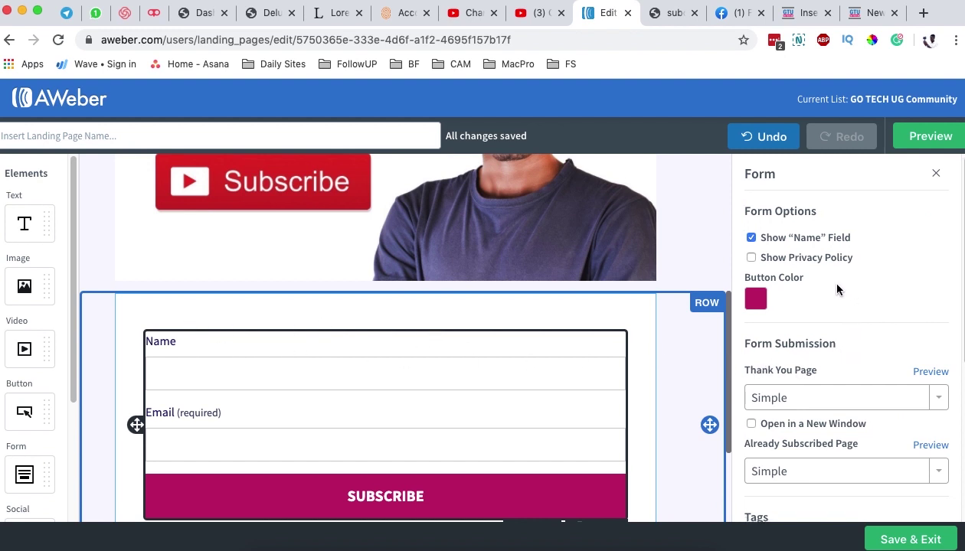
pyautogui.scroll(-1, 514, 381)
pyautogui.scroll(-1, 818, 282)
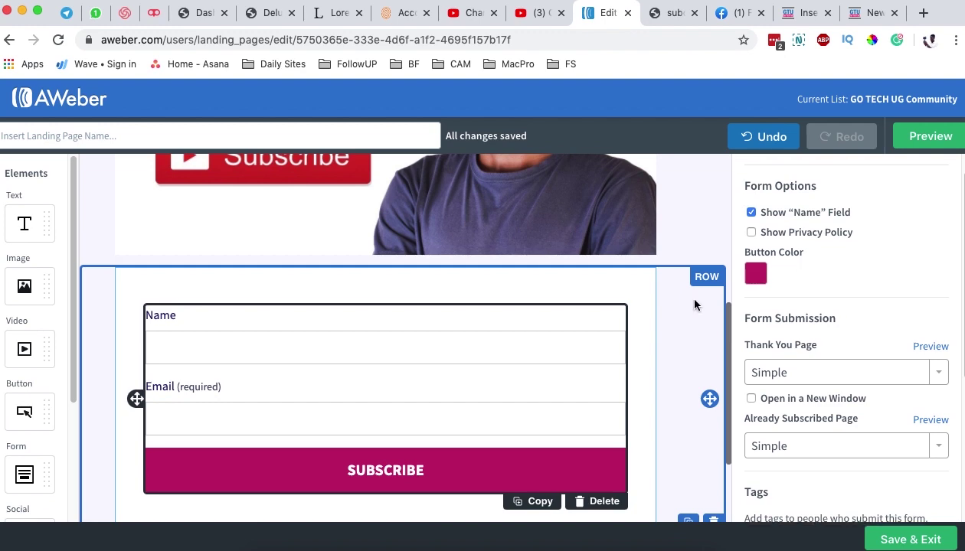
pyautogui.scroll(-2, 696, 304)
pyautogui.scroll(3, 710, 294)
# Step: Toggle Show Privacy Policy on and off, then list the Thank You Page options
pyautogui.click(751, 233)
pyautogui.scroll(-5, 575, 379)
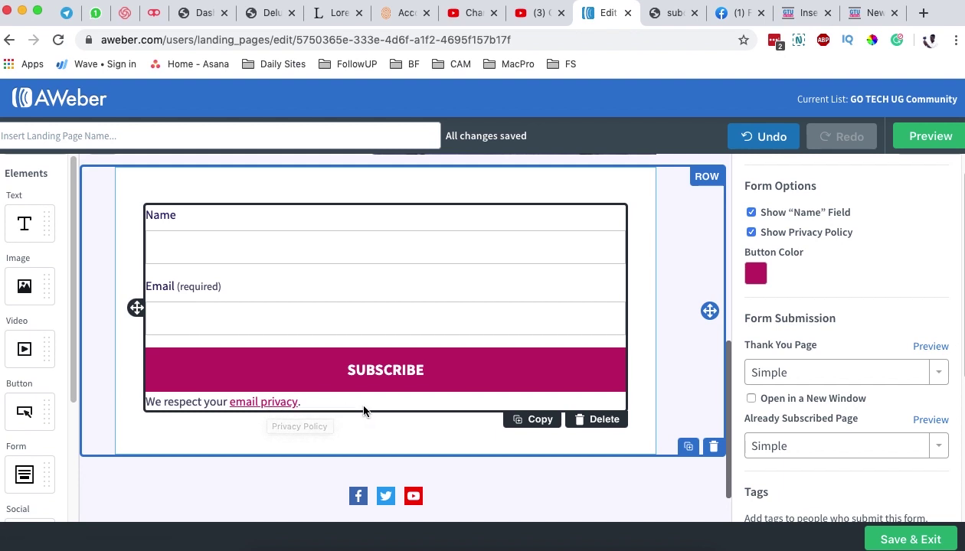
pyautogui.click(751, 233)
pyautogui.scroll(-3, 821, 305)
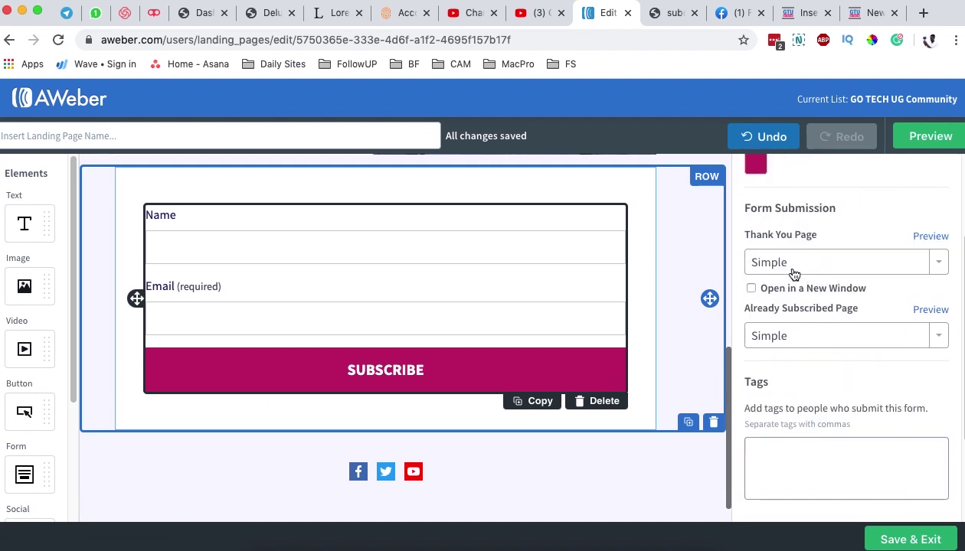
pyautogui.click(809, 267)
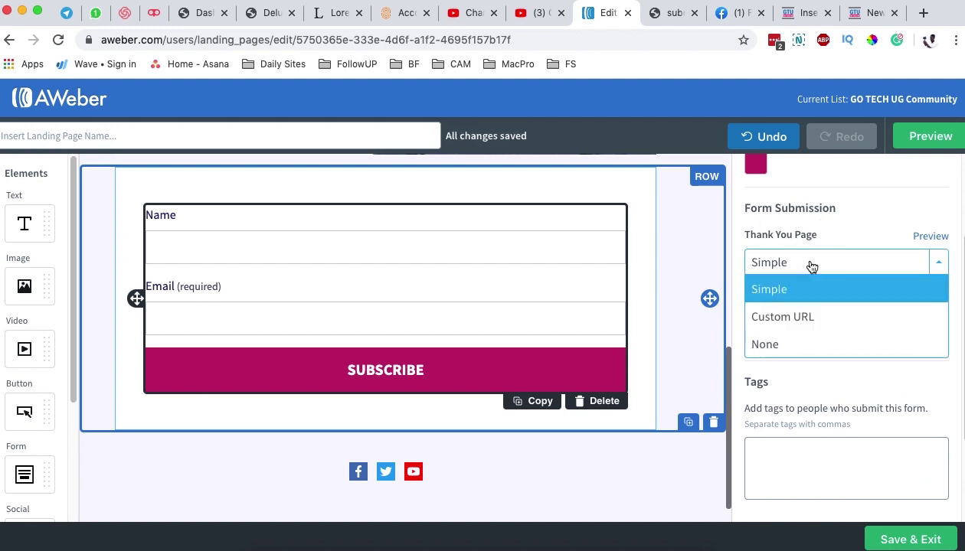
pyautogui.click(812, 265)
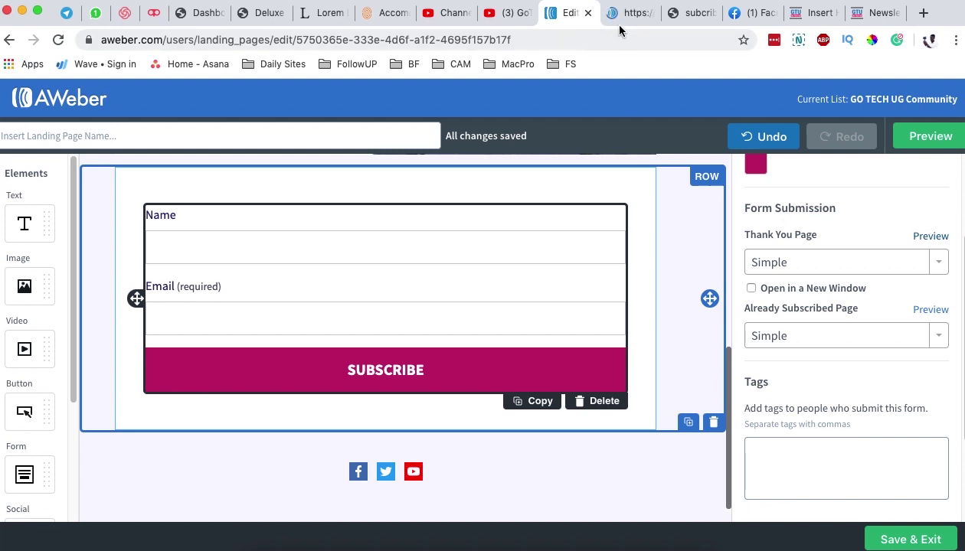
pyautogui.click(631, 14)
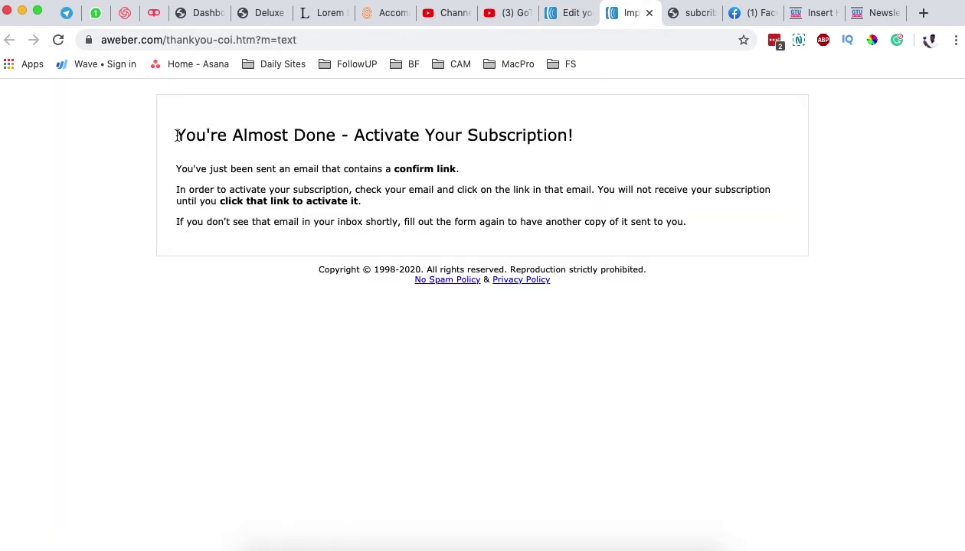
pyautogui.moveTo(176, 133); pyautogui.dragTo(577, 151)
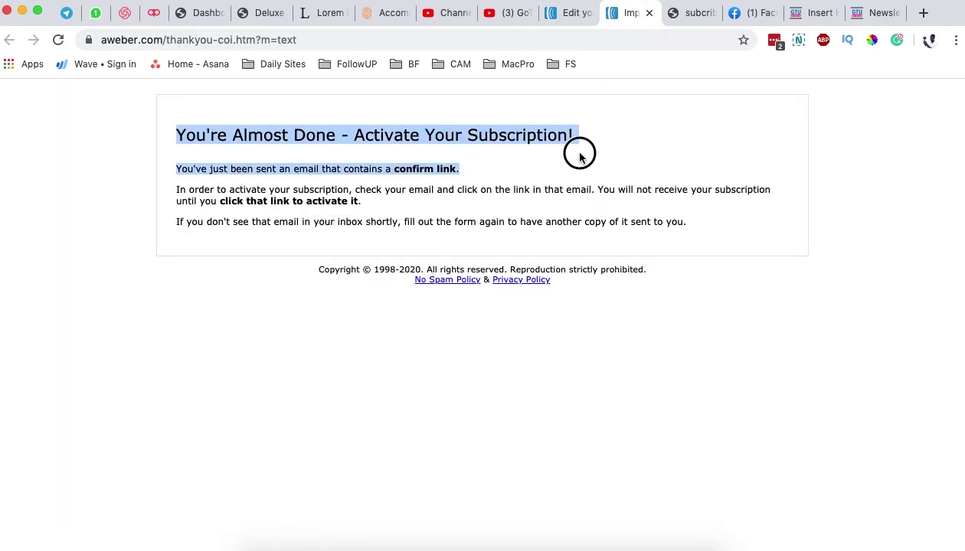
pyautogui.click(324, 142)
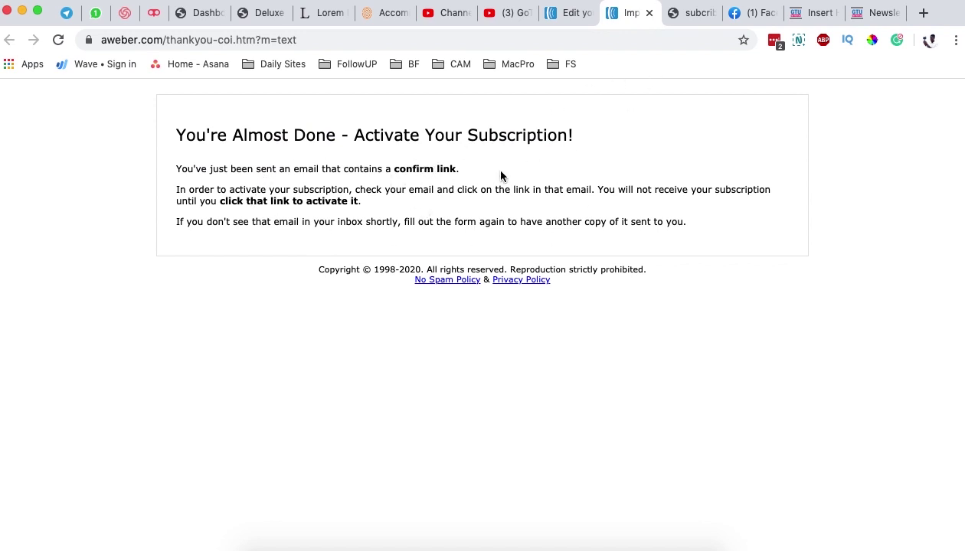
pyautogui.click(649, 13)
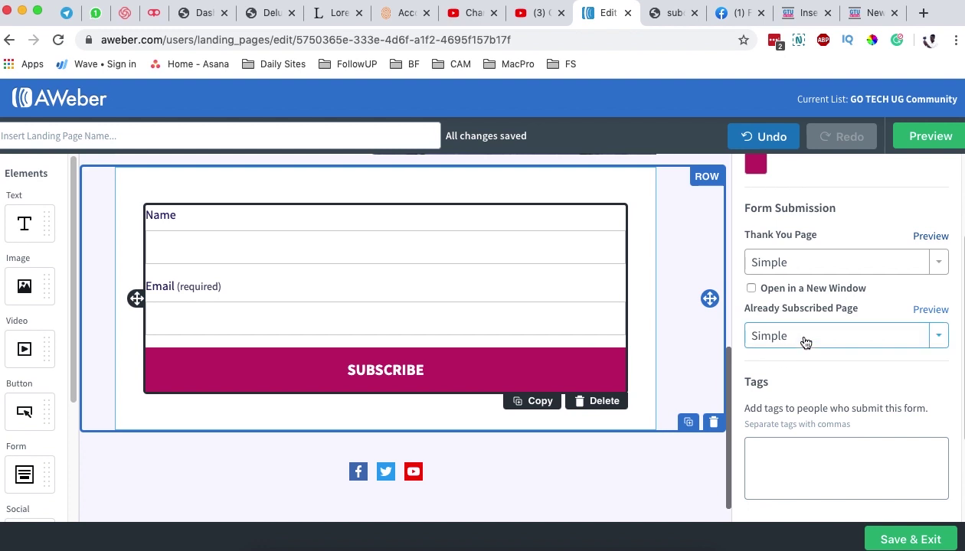
pyautogui.click(932, 310)
pyautogui.click(640, 22)
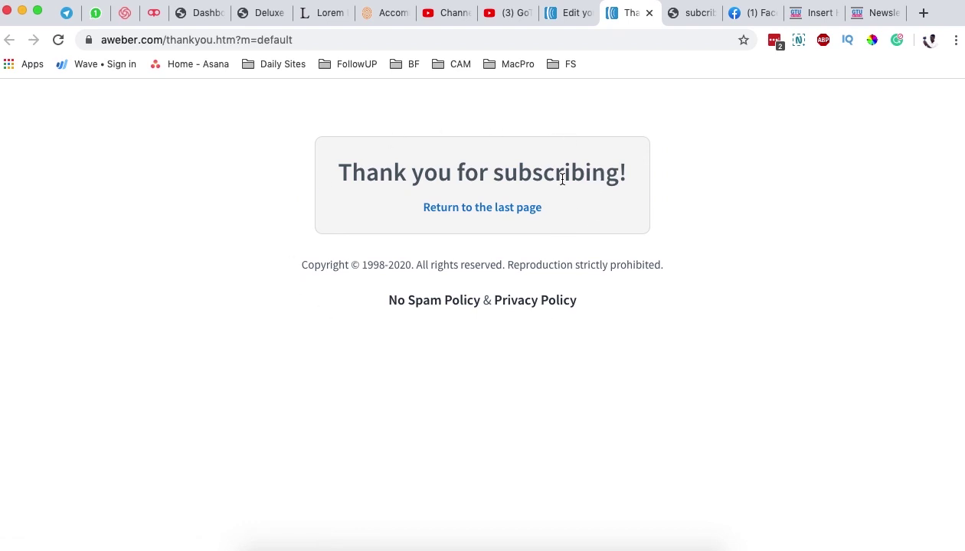
pyautogui.press('super+w')
pyautogui.click(825, 341)
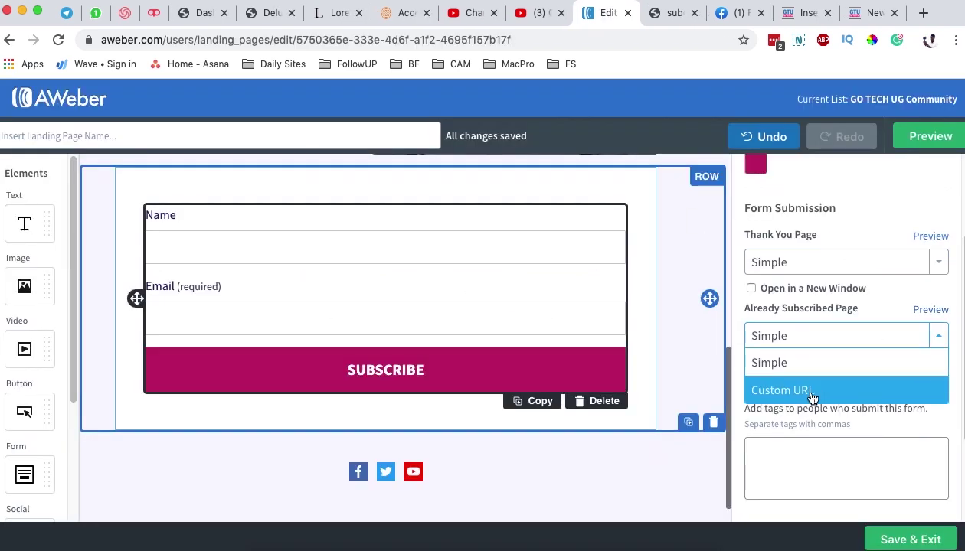
pyautogui.click(772, 424)
pyautogui.scroll(-5, 815, 371)
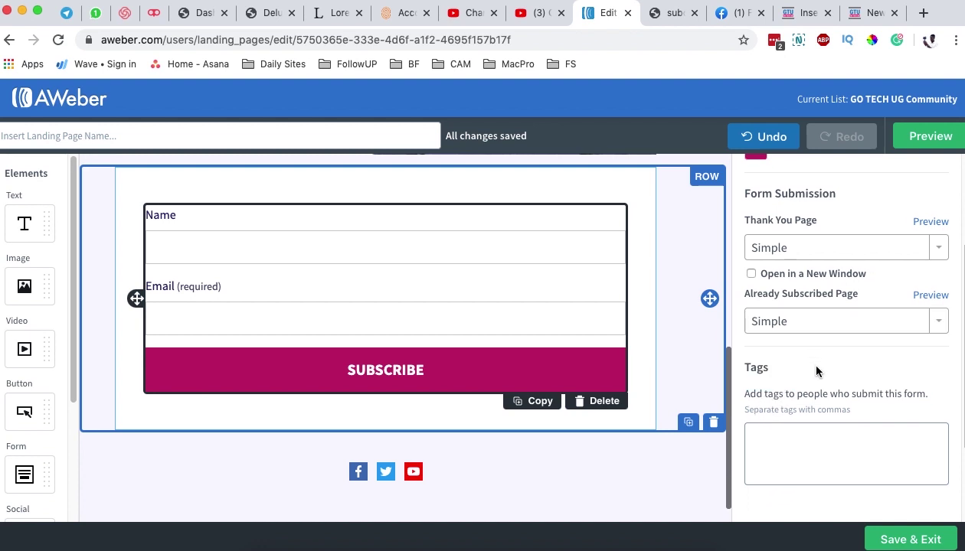
# Step: Adjust the page background colour to a lighter shade in the colour picker
pyautogui.scroll(8, 810, 360)
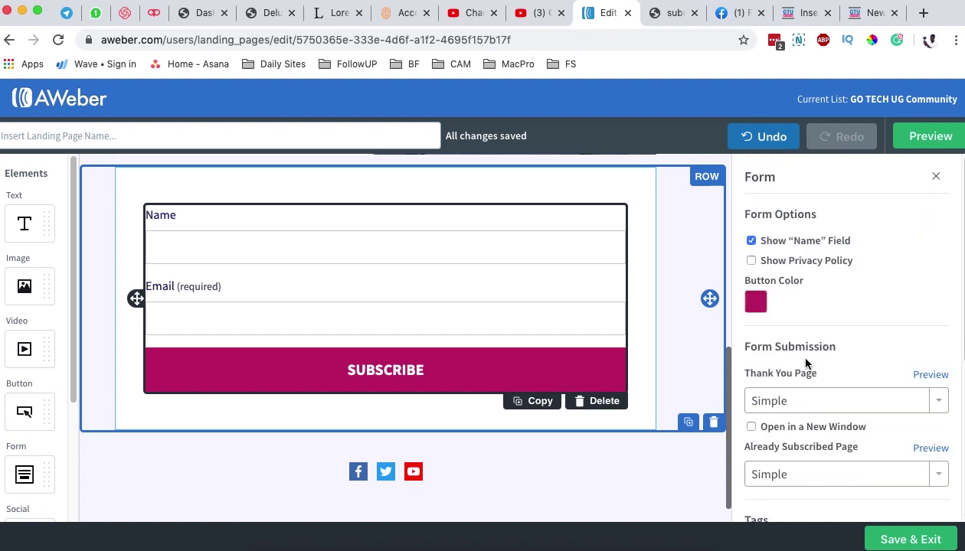
pyautogui.scroll(10, 511, 461)
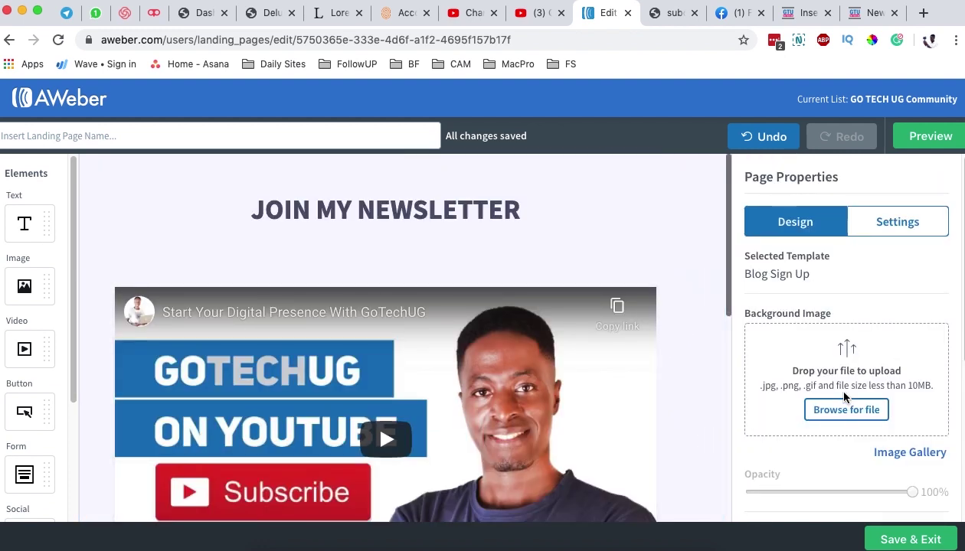
pyautogui.scroll(-1, 815, 416)
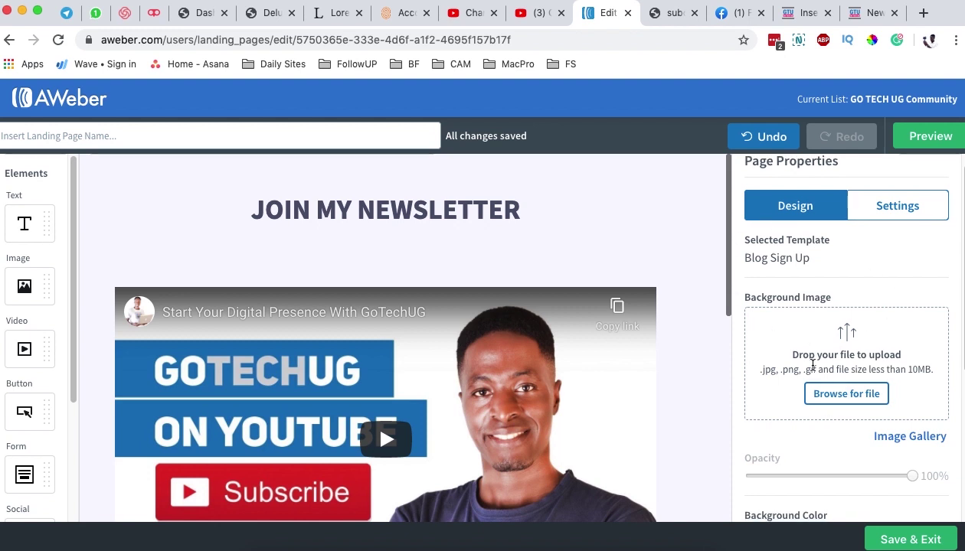
pyautogui.scroll(-5, 815, 406)
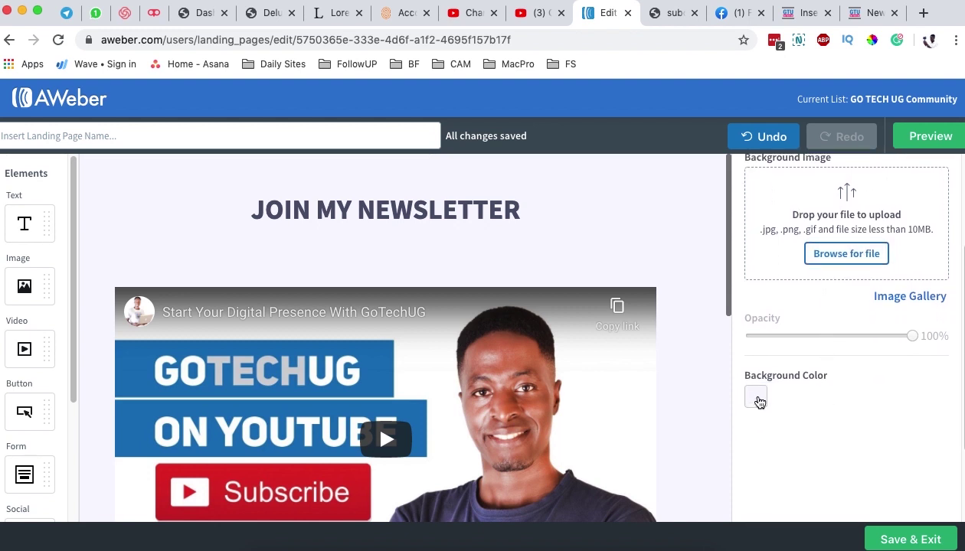
pyautogui.click(756, 397)
pyautogui.moveTo(761, 345); pyautogui.dragTo(728, 305)
pyautogui.click(908, 390)
# Step: Show the Social Sharing Page Title and Page Description fields in the Settings tab
pyautogui.scroll(5, 881, 414)
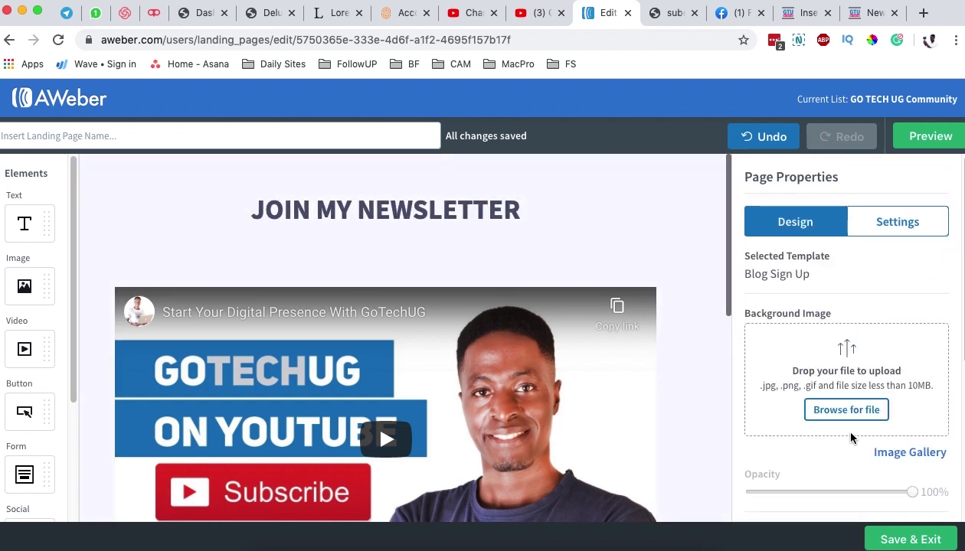
pyautogui.click(898, 230)
pyautogui.scroll(-1, 930, 345)
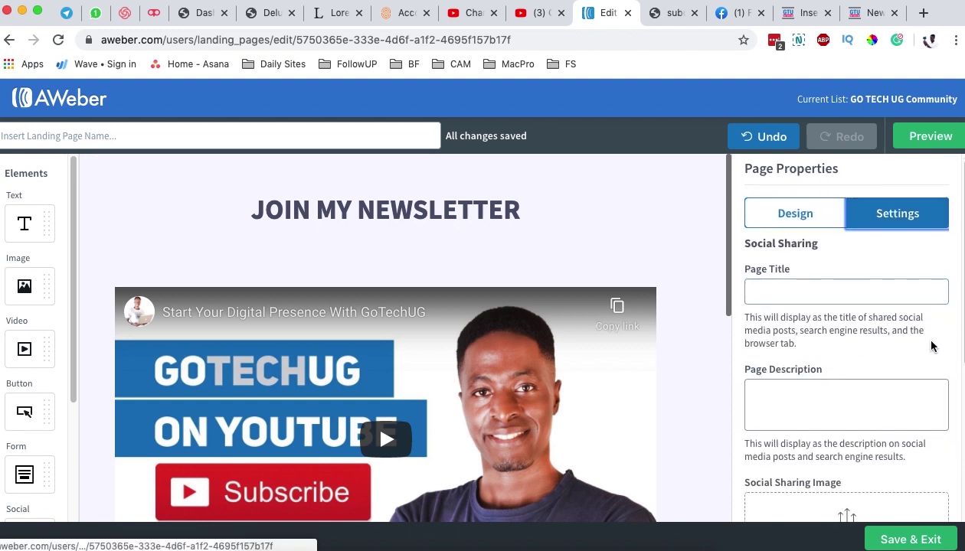
# Step: Check the Facebook post, then set the sharing Page Title to 'Join my newsletter'
pyautogui.click(802, 293)
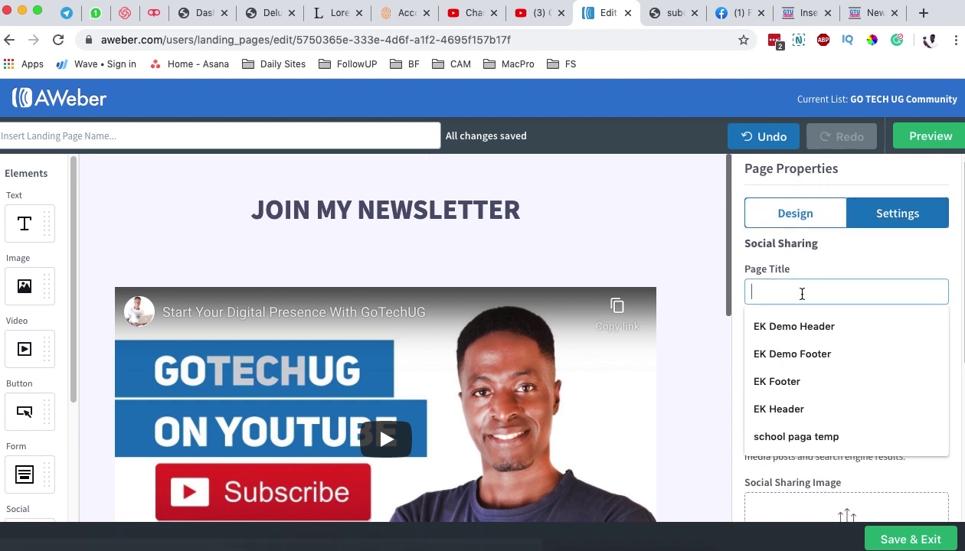
pyautogui.click(669, 19)
pyautogui.click(732, 16)
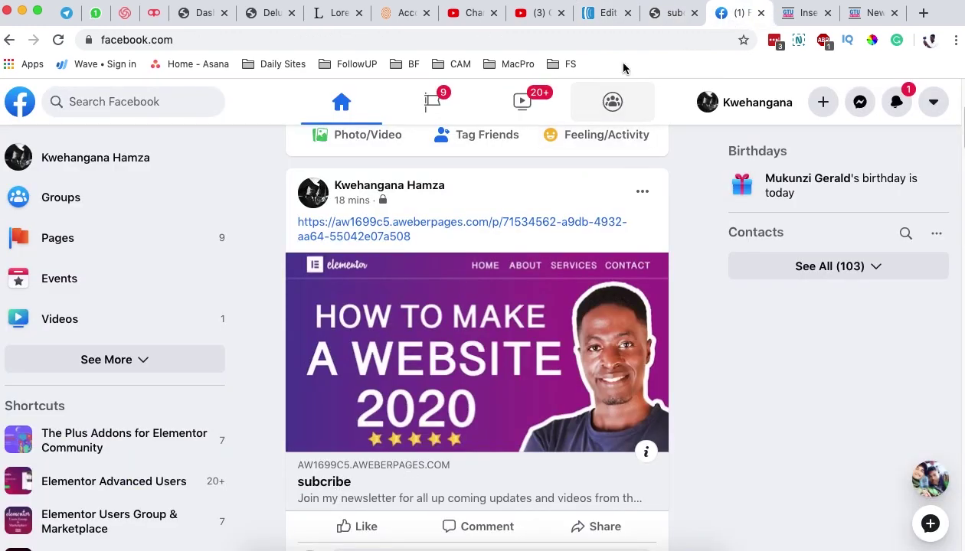
pyautogui.click(609, 13)
pyautogui.click(783, 304)
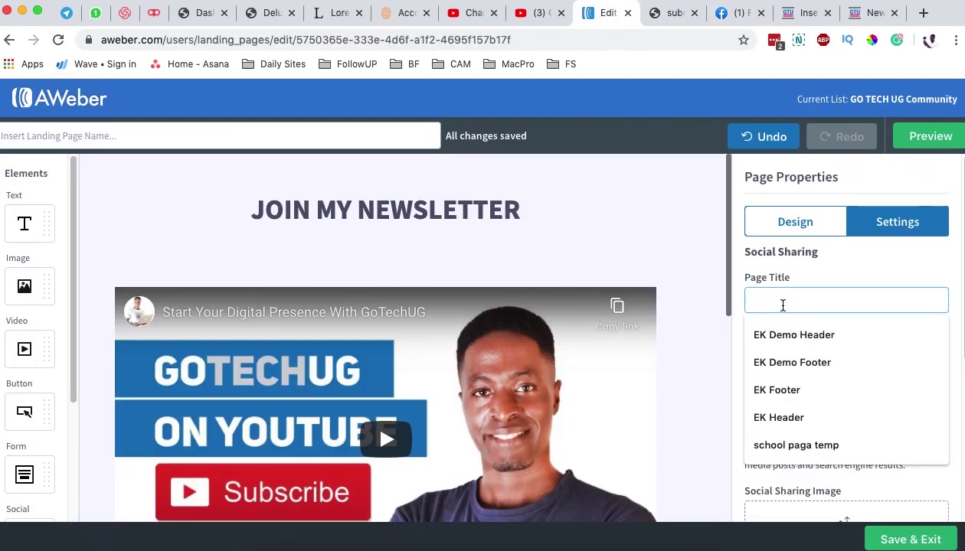
pyautogui.write('Join ')
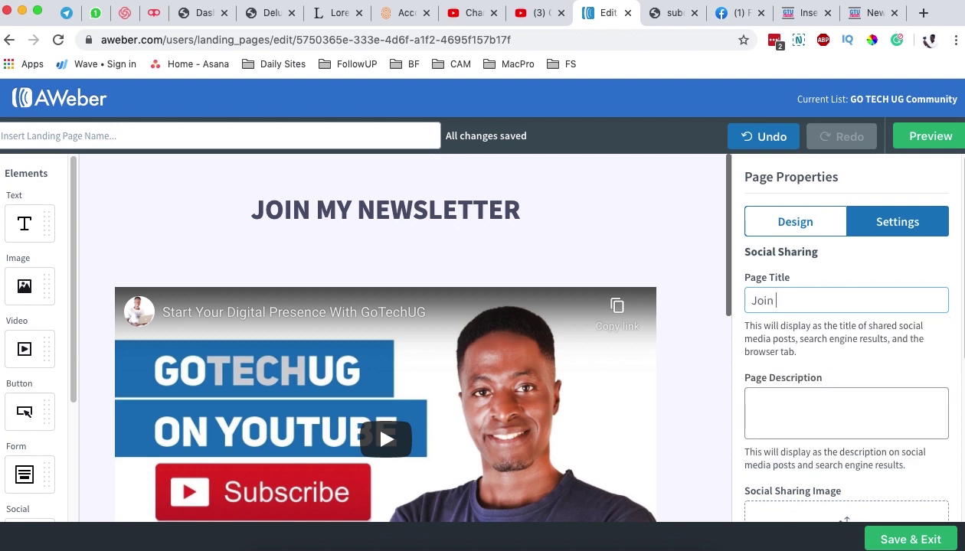
pyautogui.write('my newsletter')
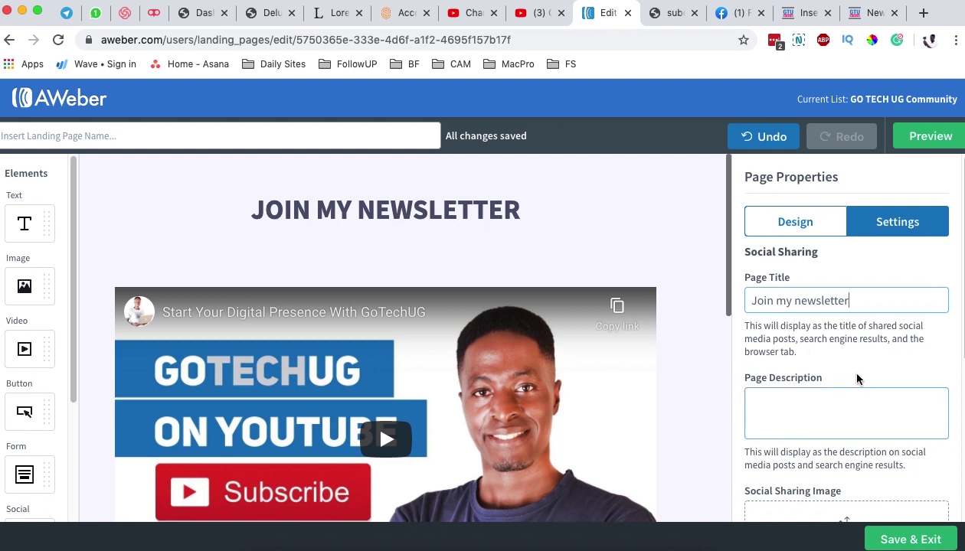
# Step: Enter the Page Description 'Subscribe for amazing tutorial and blogs posts… create a digital presence'
pyautogui.scroll(-1, 850, 374)
pyautogui.click(793, 386)
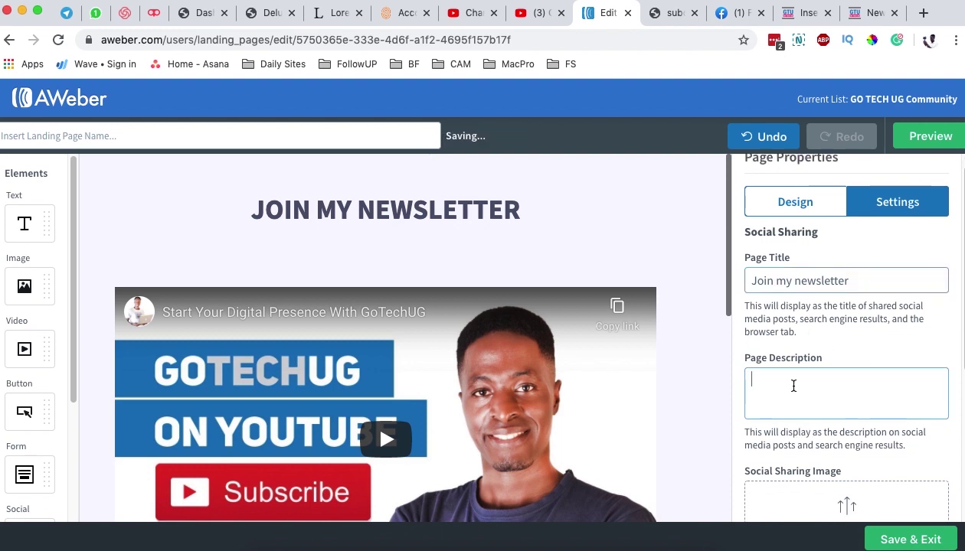
pyautogui.write('Subscribe fo')
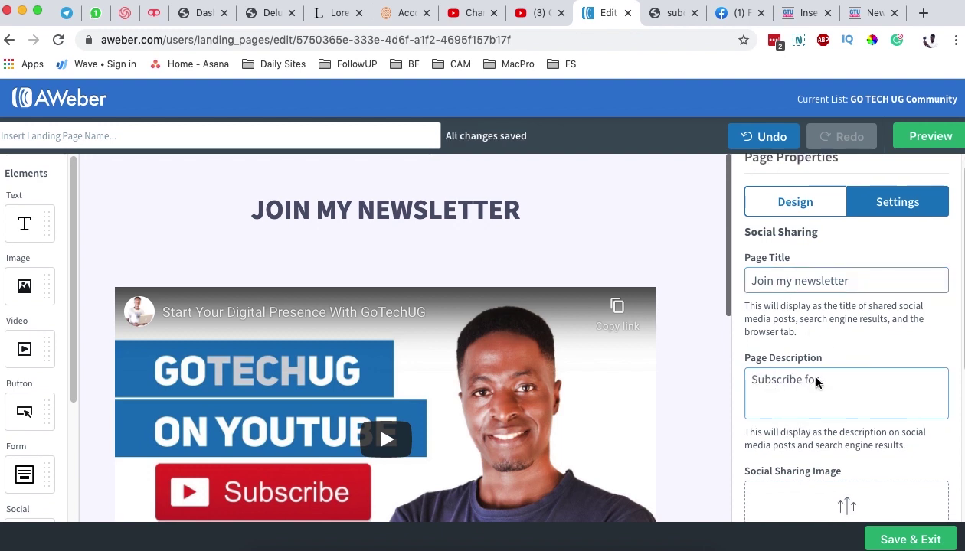
pyautogui.write('r am')
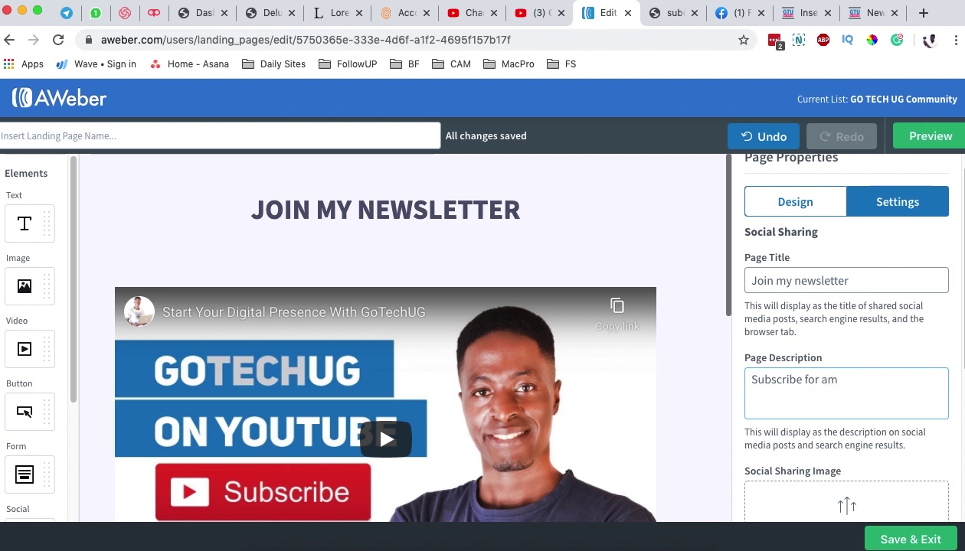
pyautogui.write('azing tutorial and ')
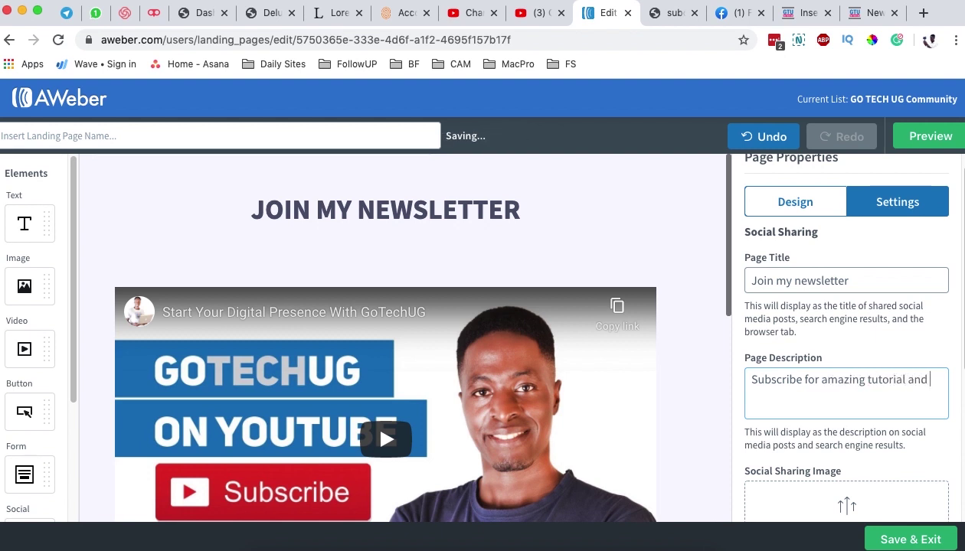
pyautogui.write('blogs pos')
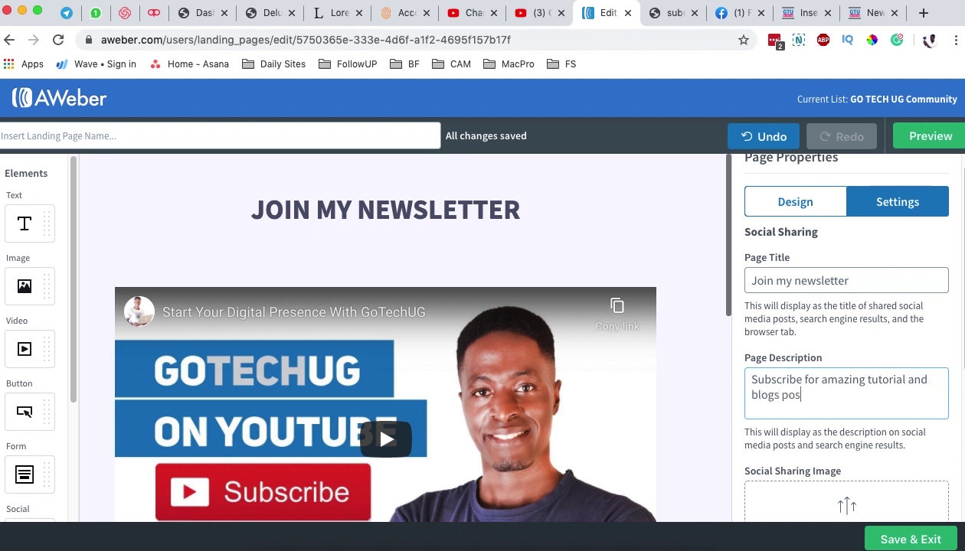
pyautogui.write('ts if you want to')
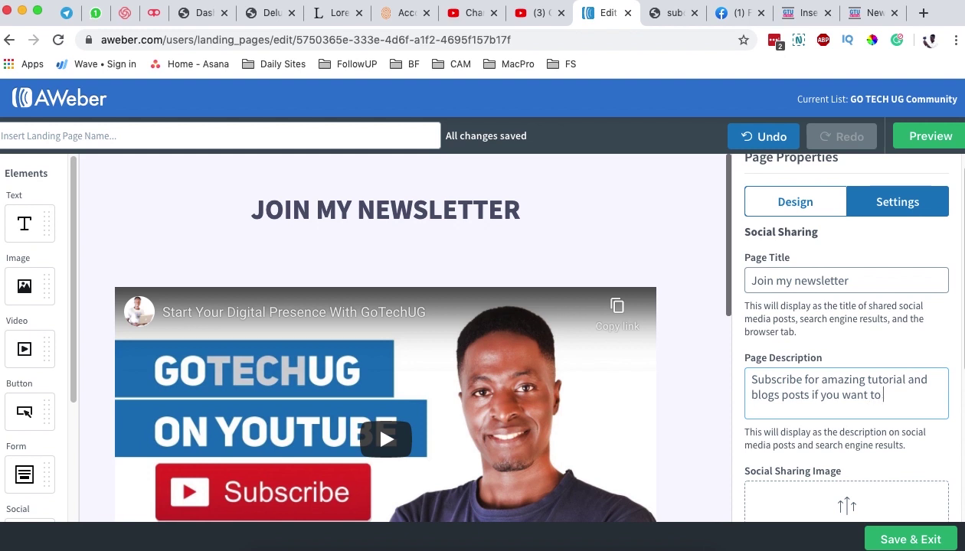
pyautogui.write('create a digital pres')
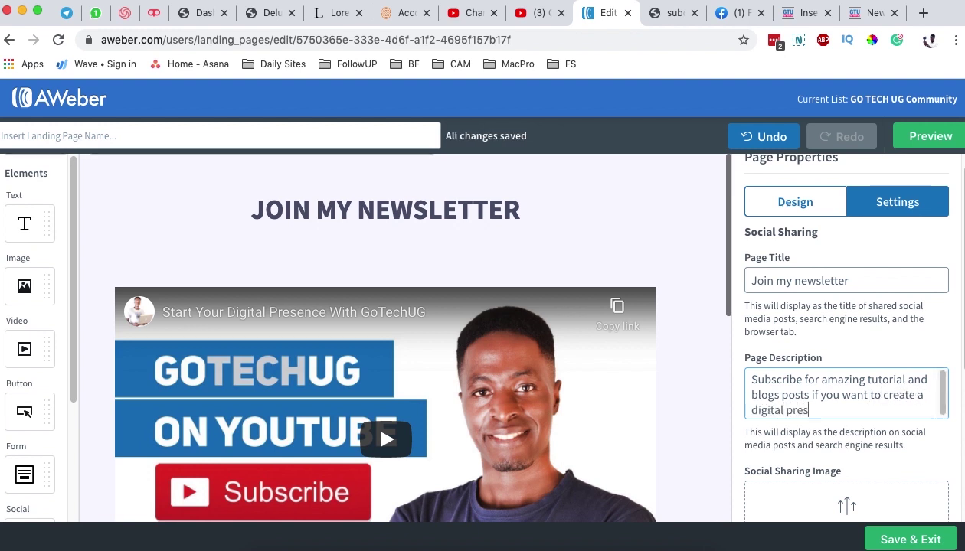
pyautogui.press('BackSpace')
pyautogui.press('BackSpace')
pyautogui.write('enc')
pyautogui.scroll(-5, 831, 344)
pyautogui.scroll(2, 832, 345)
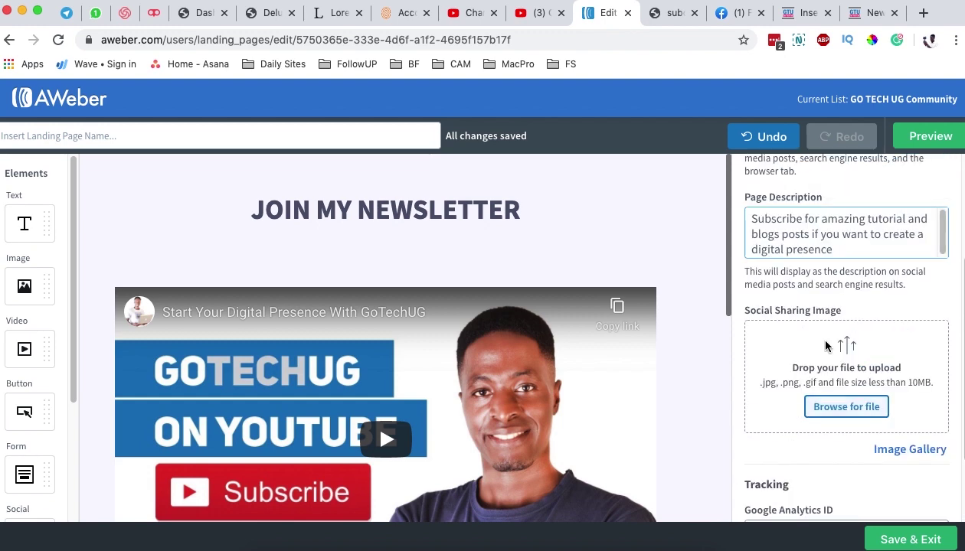
# Step: Upload the wordpress-make-2020.jpg thumbnail as the page's Social Sharing Image
pyautogui.click(727, 13)
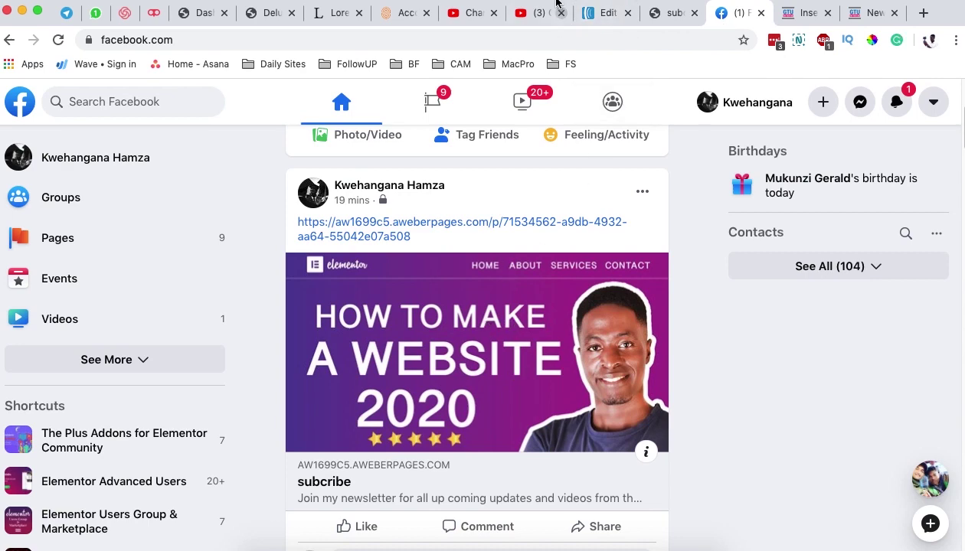
pyautogui.click(617, 13)
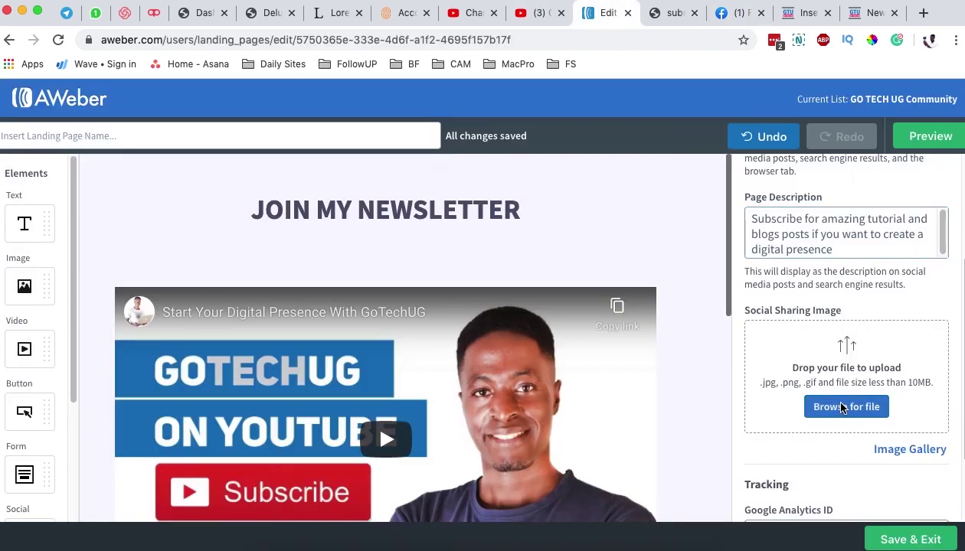
pyautogui.click(829, 404)
pyautogui.scroll(-3, 249, 335)
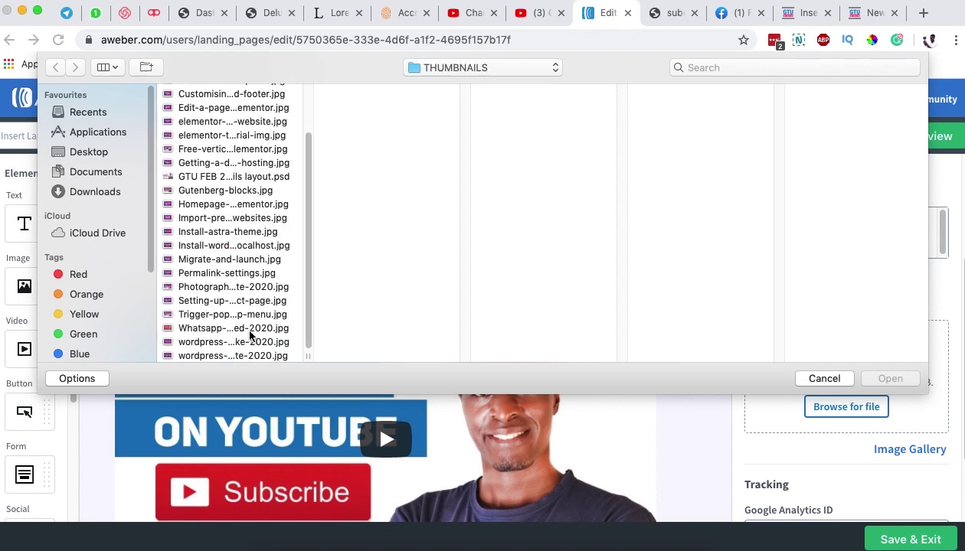
pyautogui.click(214, 342)
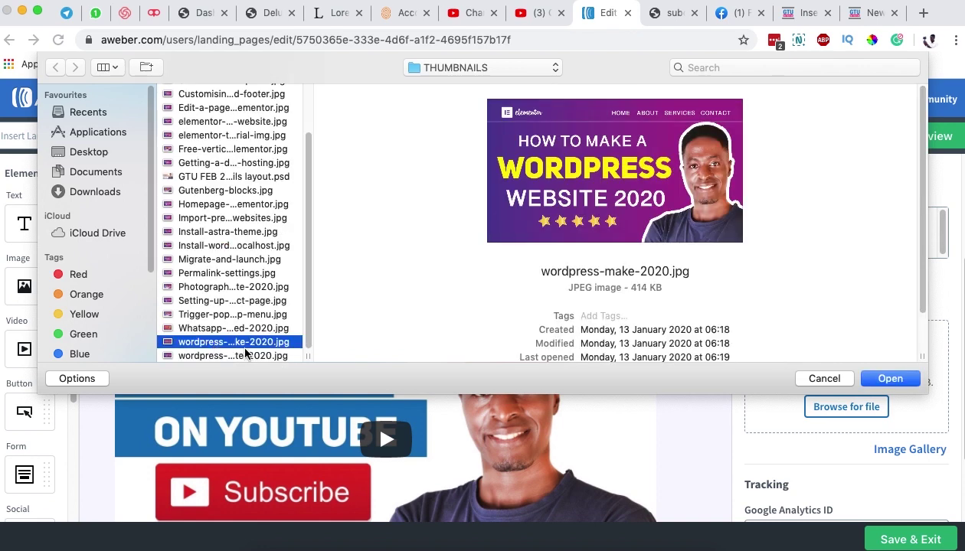
pyautogui.click(233, 355)
pyautogui.click(890, 379)
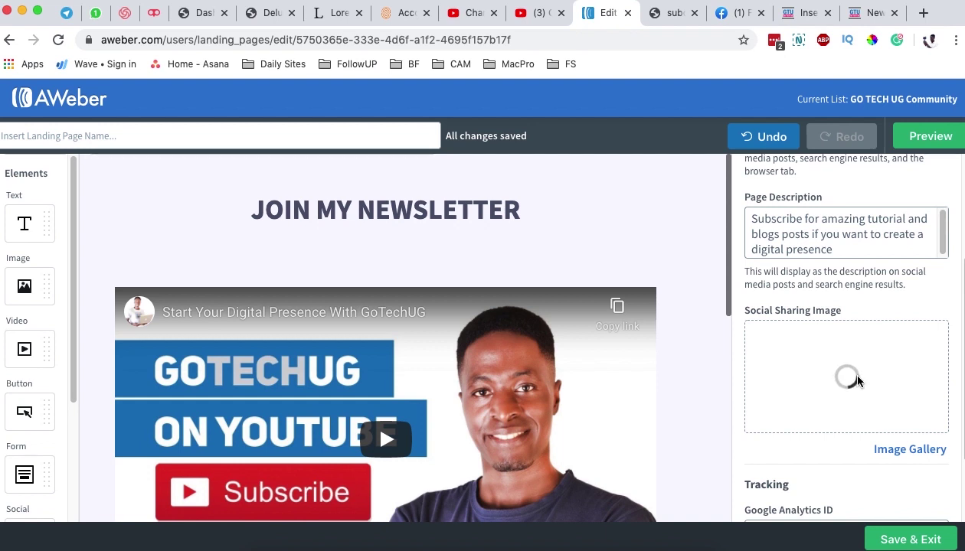
pyautogui.scroll(-3, 857, 380)
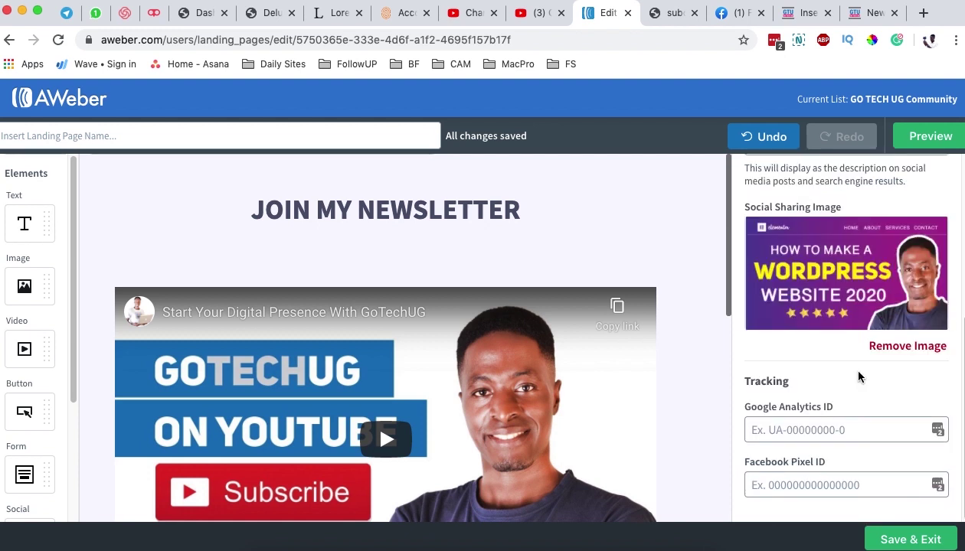
# Step: Copy the UA tracking ID from the WordPress gtag script into the Google Analytics ID field
pyautogui.click(798, 410)
pyautogui.click(793, 465)
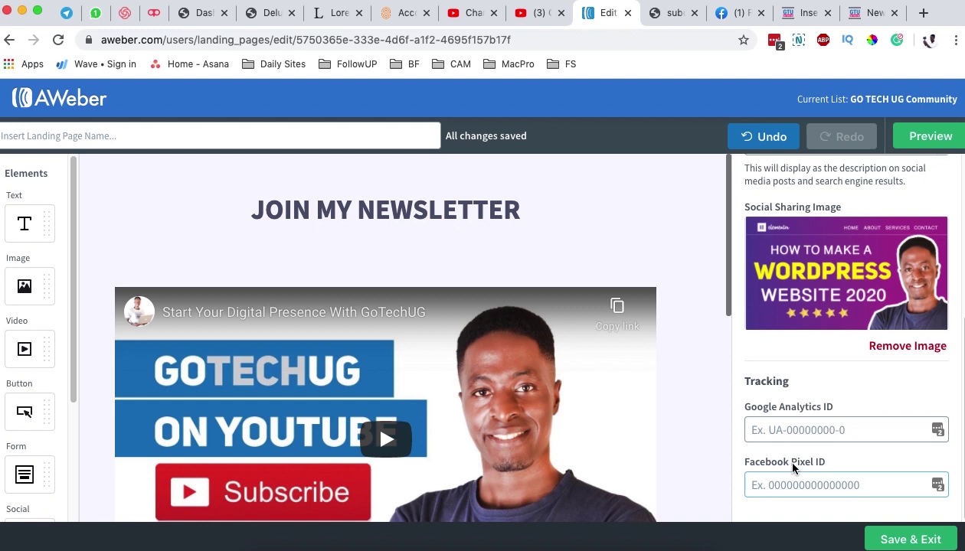
pyautogui.click(793, 458)
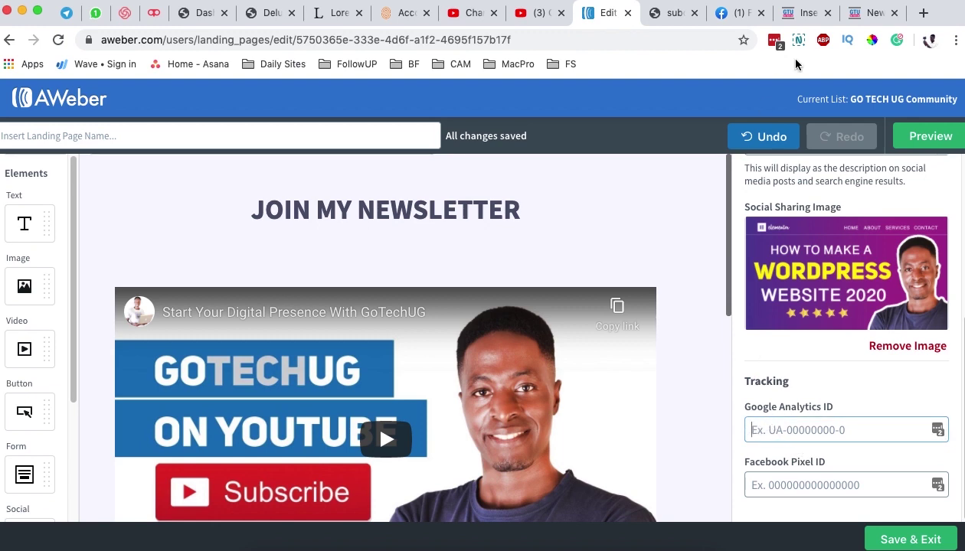
pyautogui.click(802, 13)
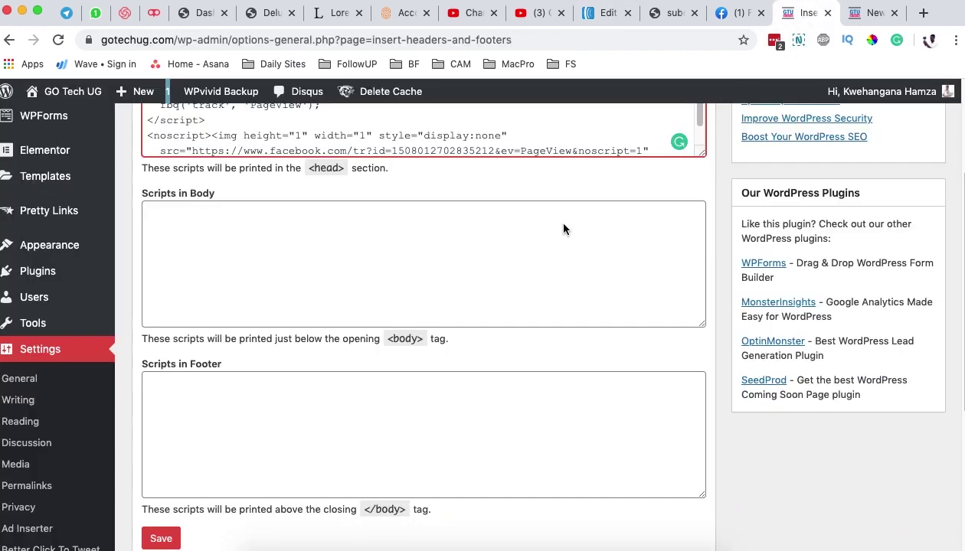
pyautogui.scroll(6, 286, 268)
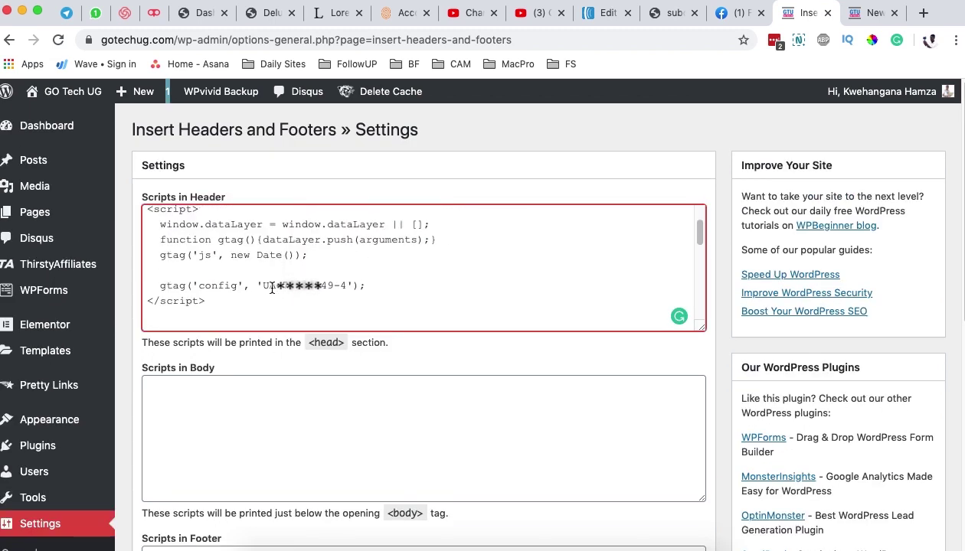
pyautogui.moveTo(263, 285); pyautogui.dragTo(349, 286)
pyautogui.click(672, 13)
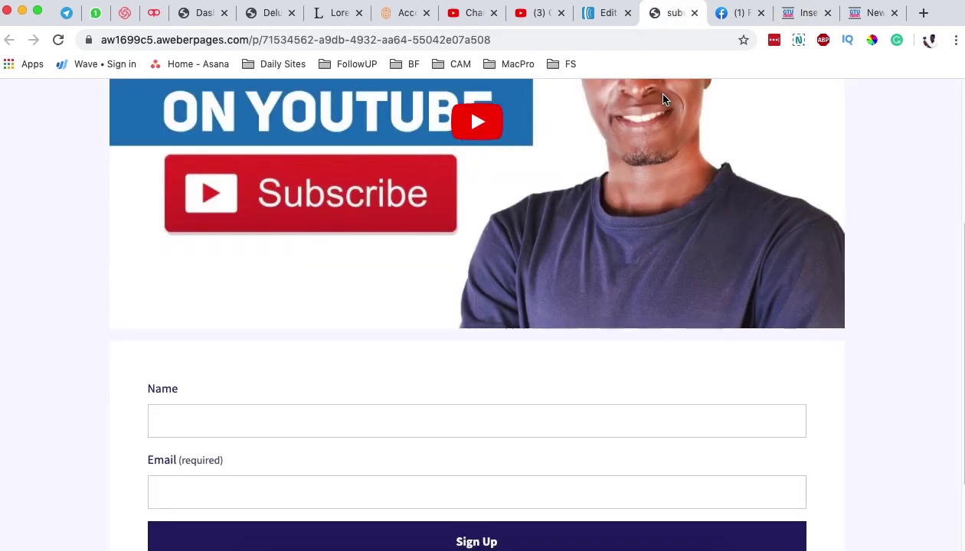
pyautogui.click(596, 17)
pyautogui.click(793, 432)
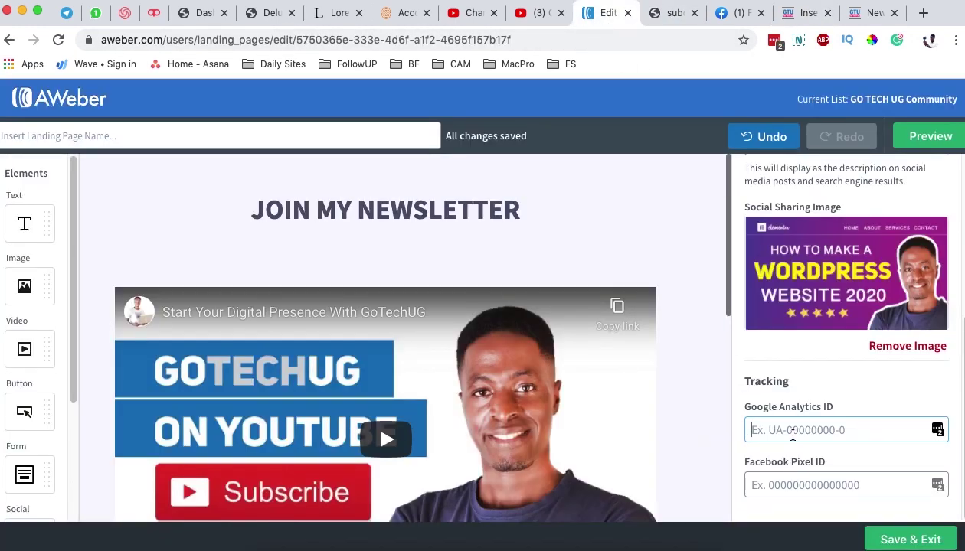
pyautogui.press('super+v')
# Step: Copy the pixel ID from the fbq init line into the Facebook Pixel ID field
pyautogui.click(665, 13)
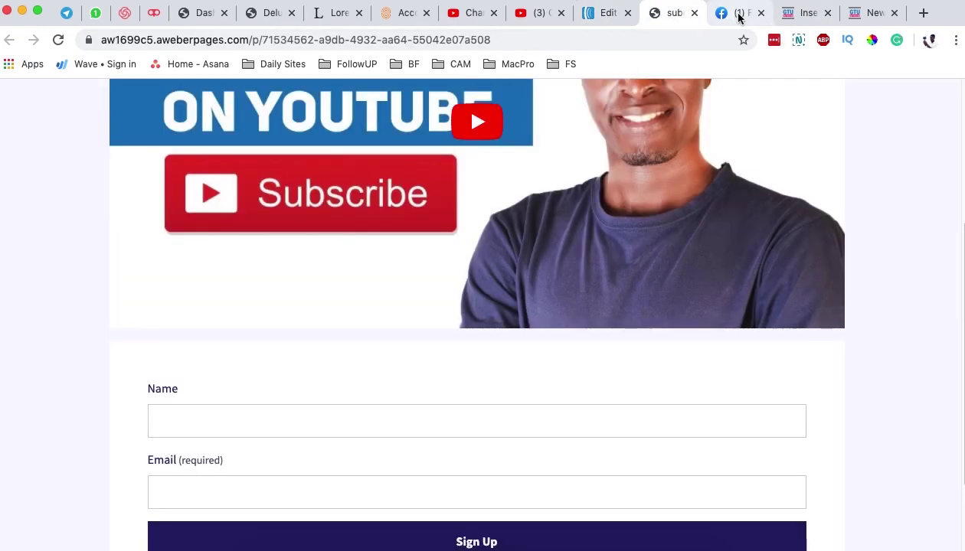
pyautogui.click(737, 14)
pyautogui.click(787, 16)
pyautogui.scroll(-5, 346, 350)
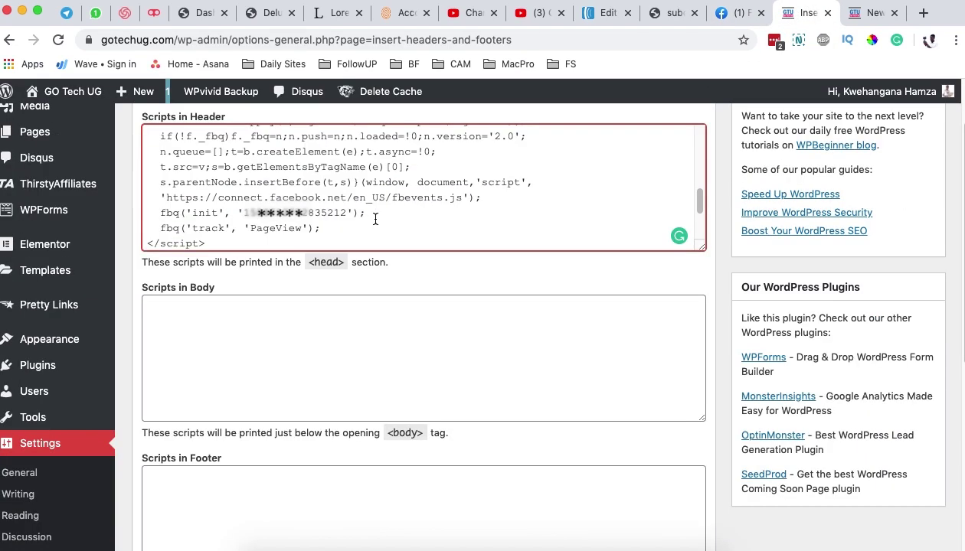
pyautogui.moveTo(242, 213); pyautogui.dragTo(347, 213)
pyautogui.click(674, 14)
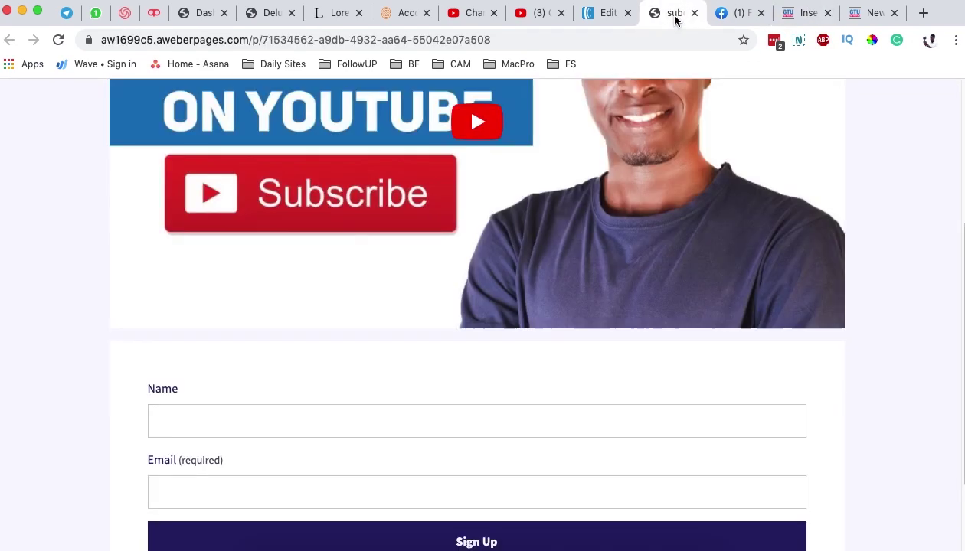
pyautogui.click(601, 14)
pyautogui.press('super+v')
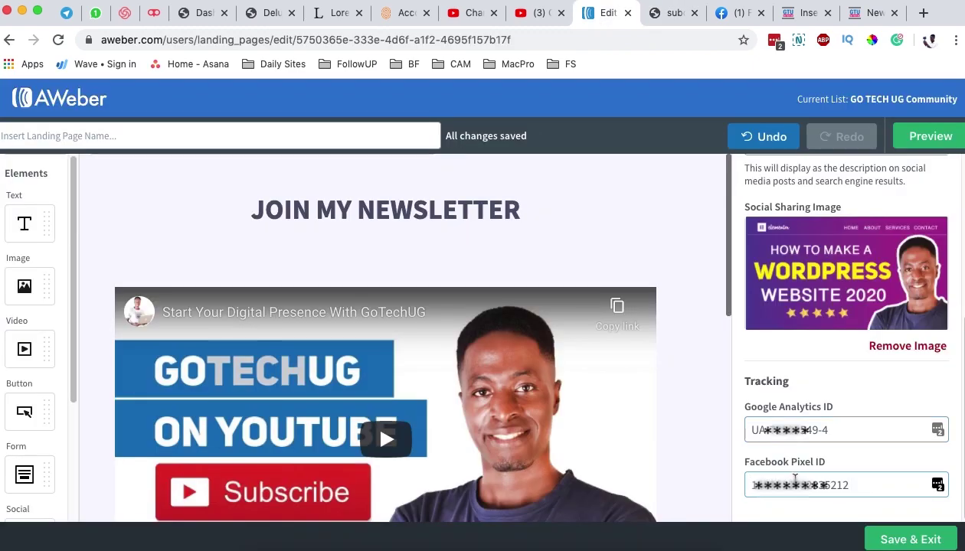
pyautogui.scroll(5, 795, 479)
# Step: Check the landing page in desktop and mobile preview, then return to the editor
pyautogui.click(913, 142)
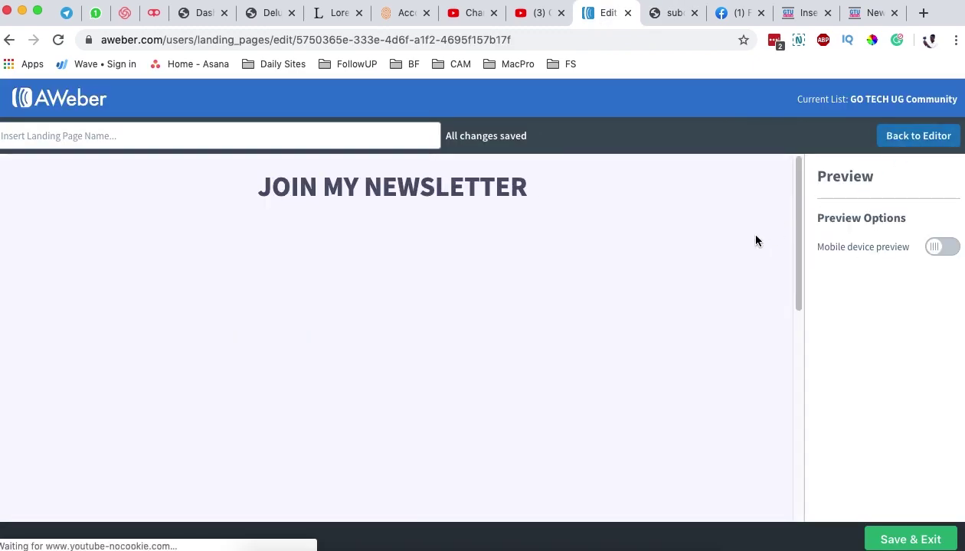
pyautogui.scroll(-6, 789, 318)
pyautogui.scroll(5, 789, 317)
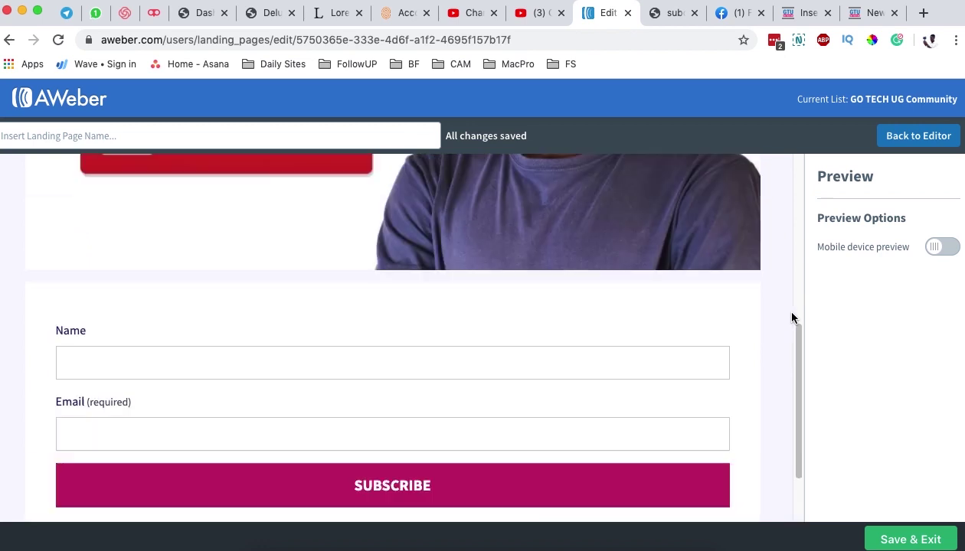
pyautogui.click(943, 247)
pyautogui.scroll(5, 411, 314)
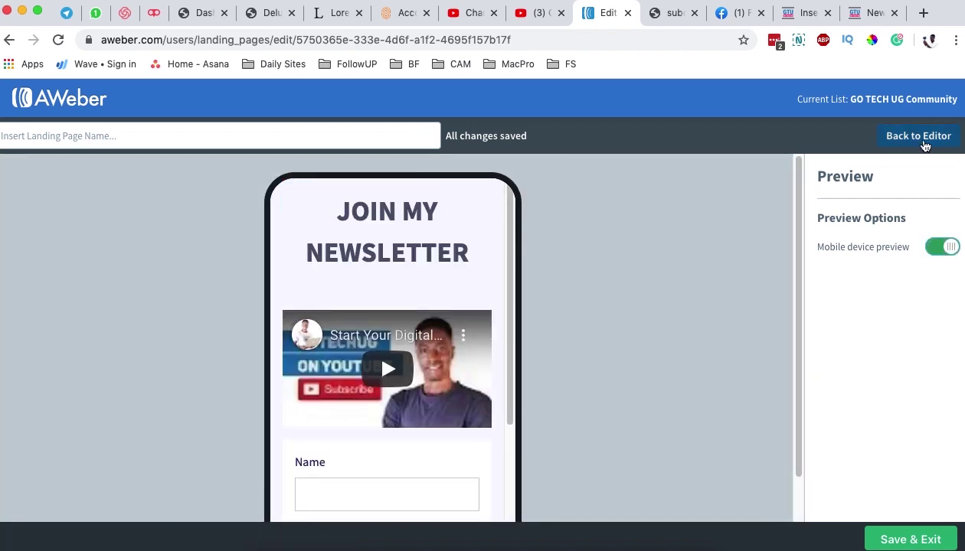
pyautogui.click(919, 136)
# Step: Save and exit, then reopen the Untitled Landing Page from the Landing Pages list
pyautogui.click(907, 541)
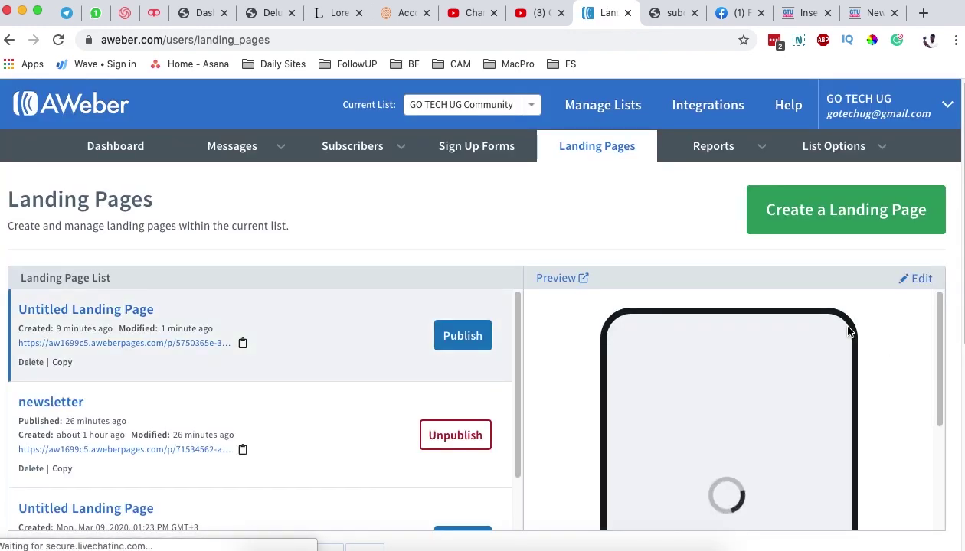
pyautogui.scroll(-1, 298, 369)
pyautogui.scroll(-3, 294, 429)
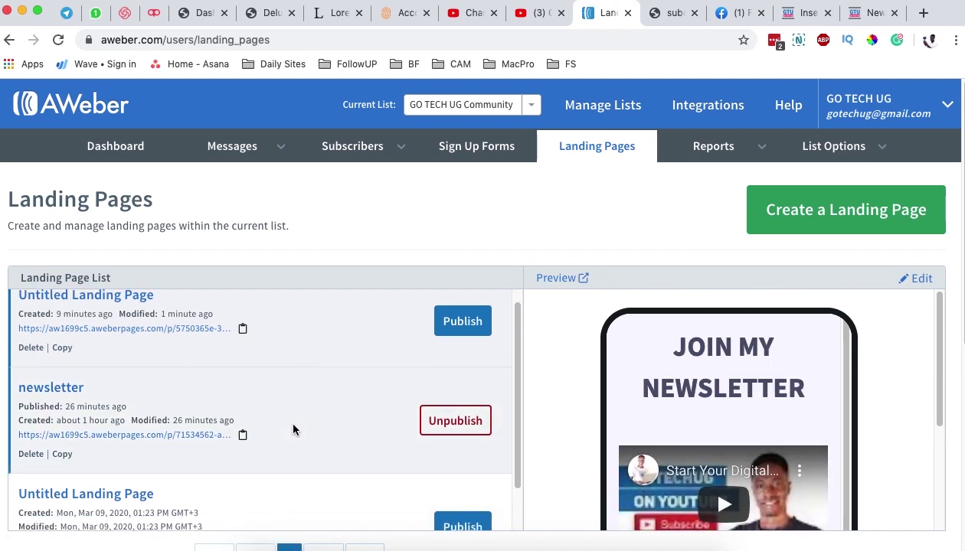
pyautogui.scroll(3, 297, 430)
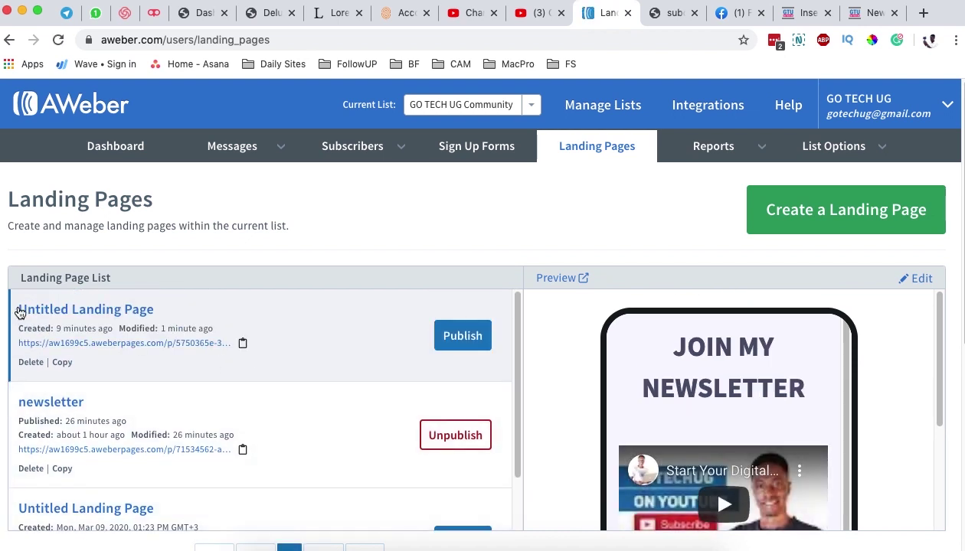
pyautogui.click(113, 314)
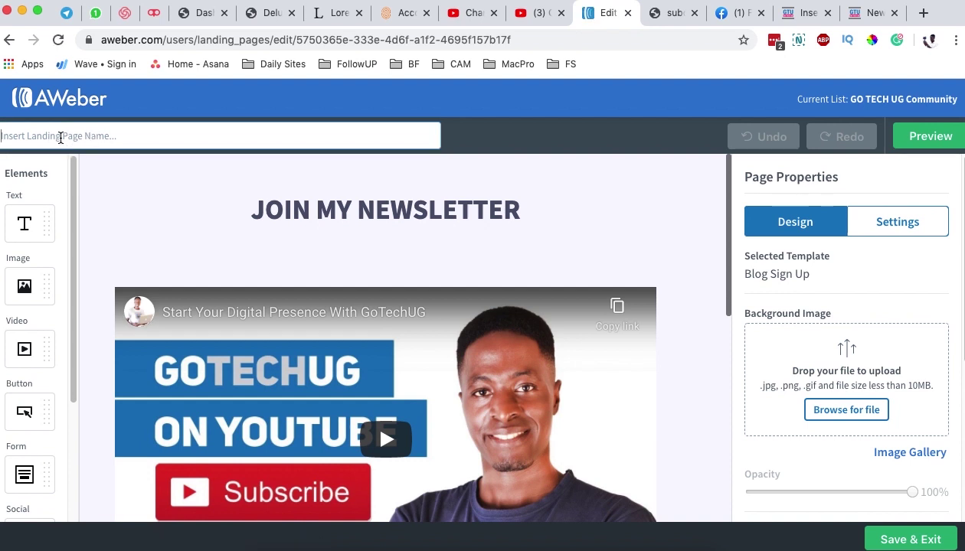
# Step: Name the page 'List building On Social', save, publish it and open its live URL
pyautogui.click(60, 138)
pyautogui.write('Jo')
pyautogui.write('List build')
pyautogui.write('ing On')
pyautogui.write(' So')
pyautogui.write('cial')
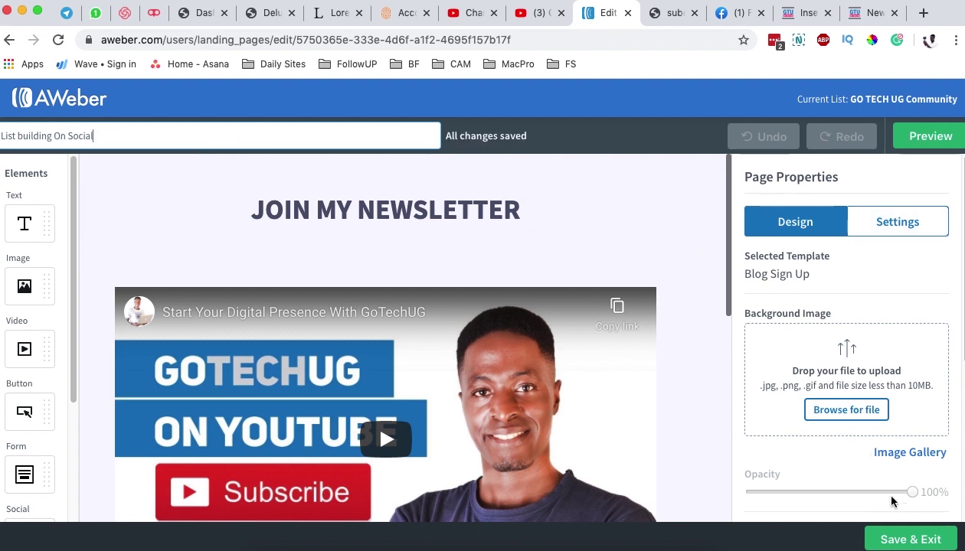
pyautogui.click(904, 539)
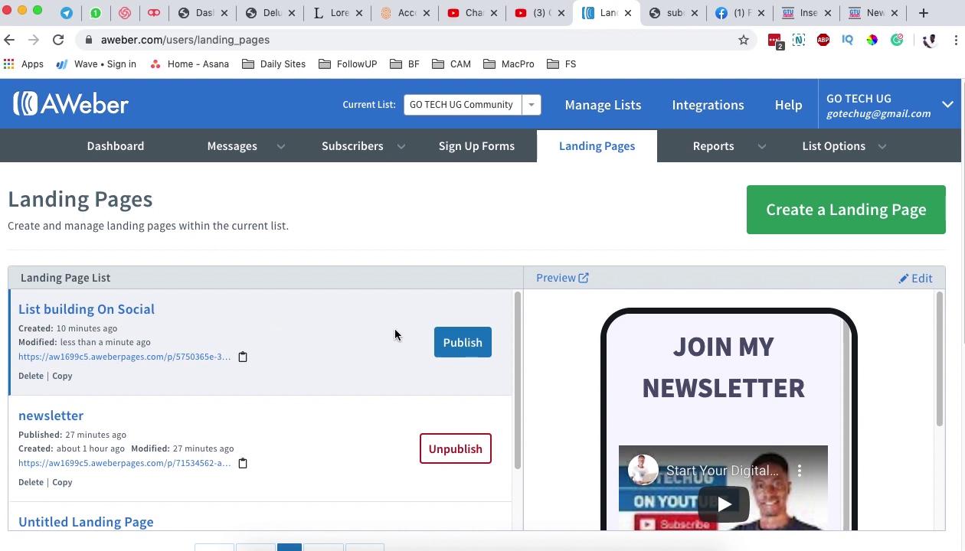
pyautogui.click(471, 350)
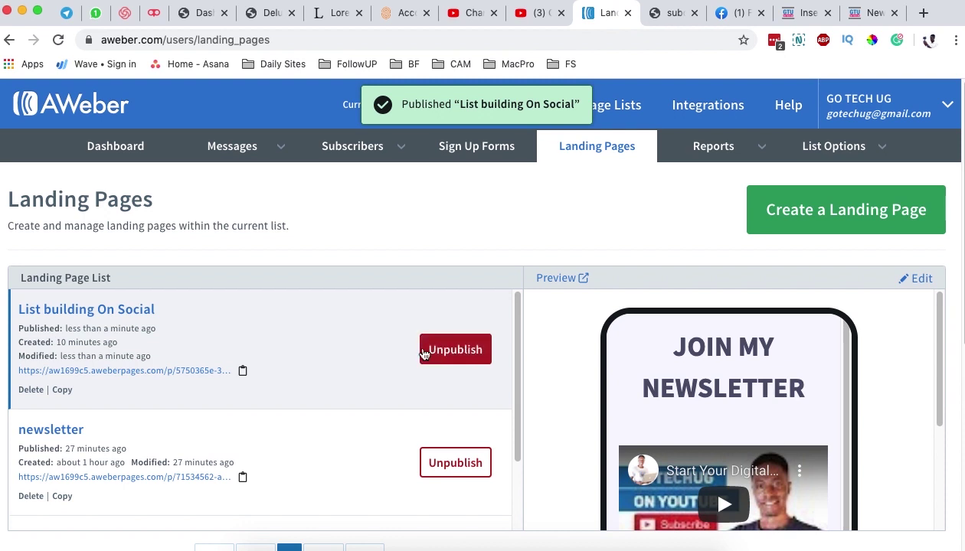
pyautogui.keyDown('super'); pyautogui.click(101, 378); pyautogui.keyUp('super')
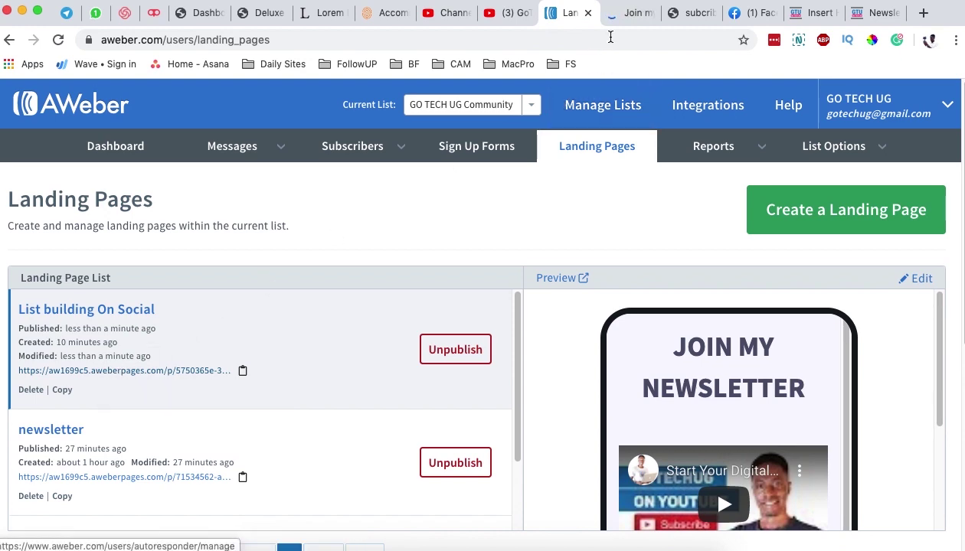
# Step: Check the live page's heading, play the YouTube video and try the Name and Email fields
pyautogui.click(622, 14)
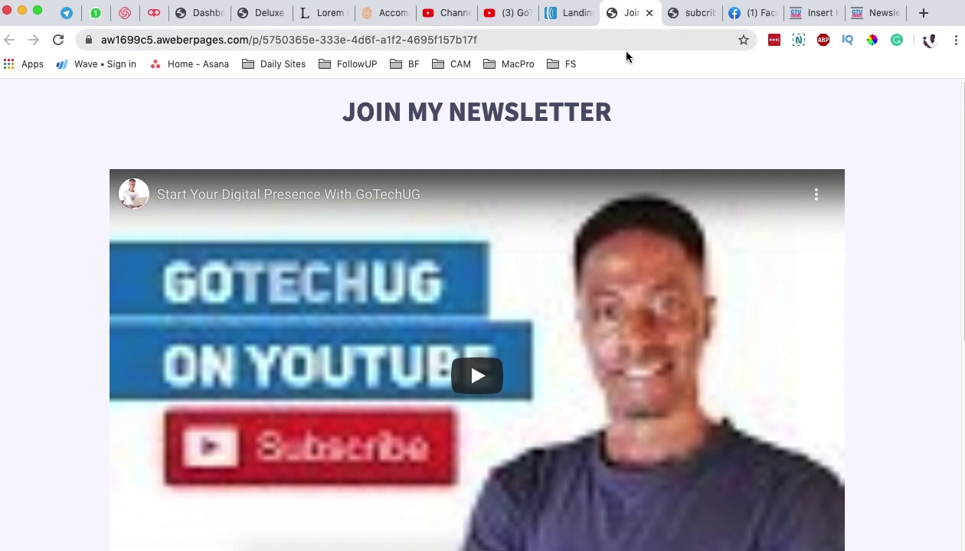
pyautogui.moveTo(357, 119); pyautogui.dragTo(636, 130)
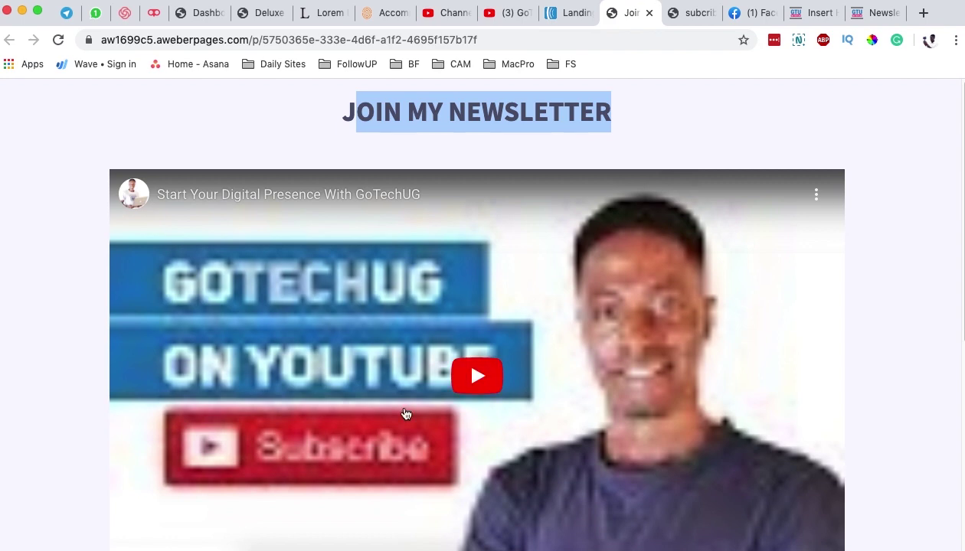
pyautogui.click(477, 376)
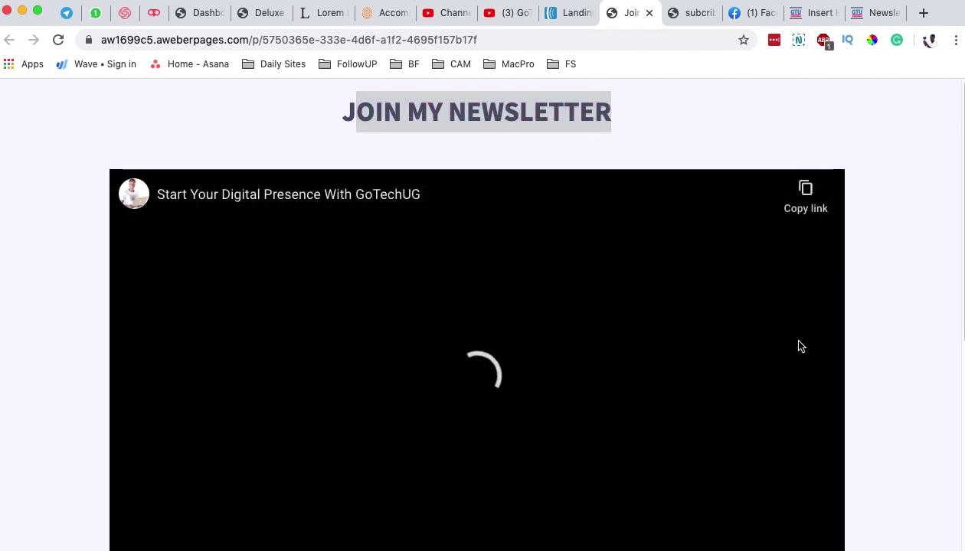
pyautogui.scroll(-1, 799, 345)
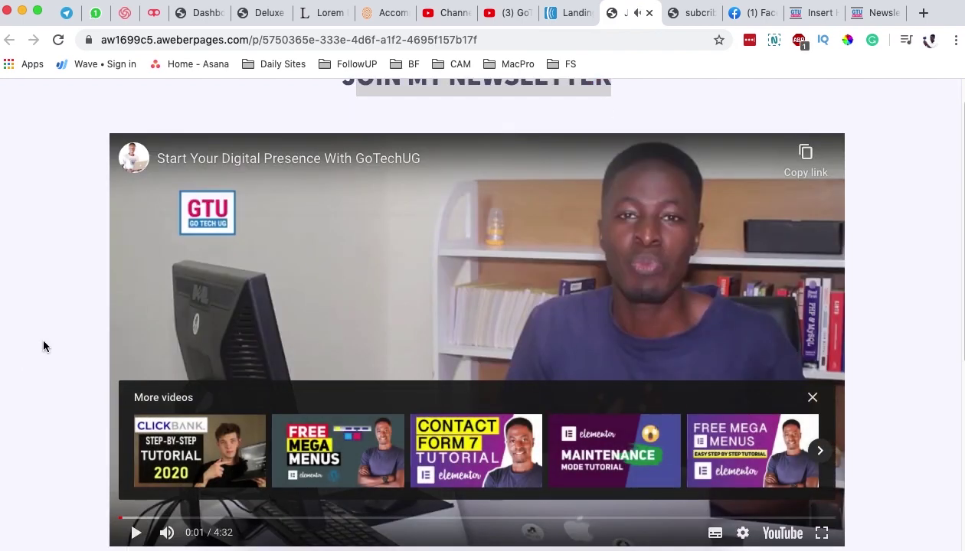
pyautogui.scroll(-3, 35, 348)
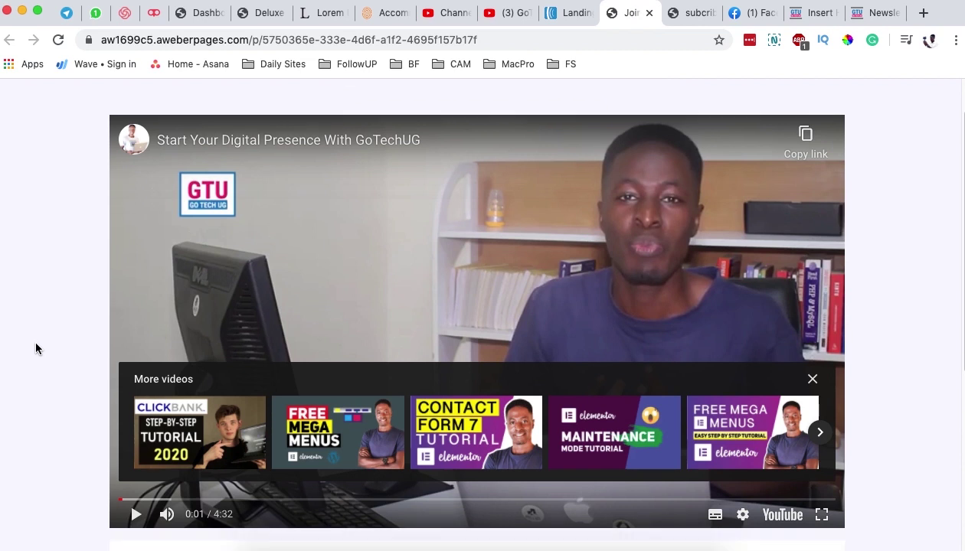
pyautogui.scroll(-3, 40, 346)
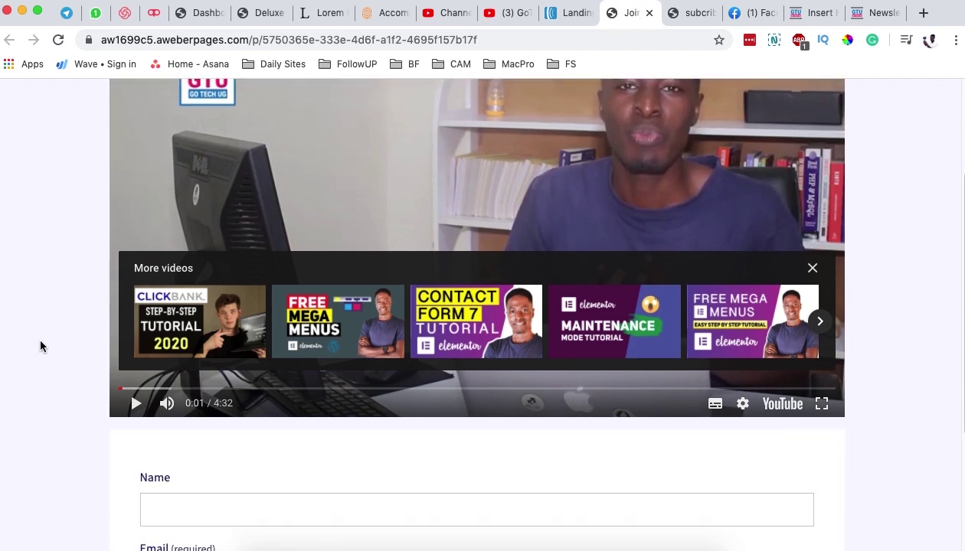
pyautogui.scroll(-4, 40, 340)
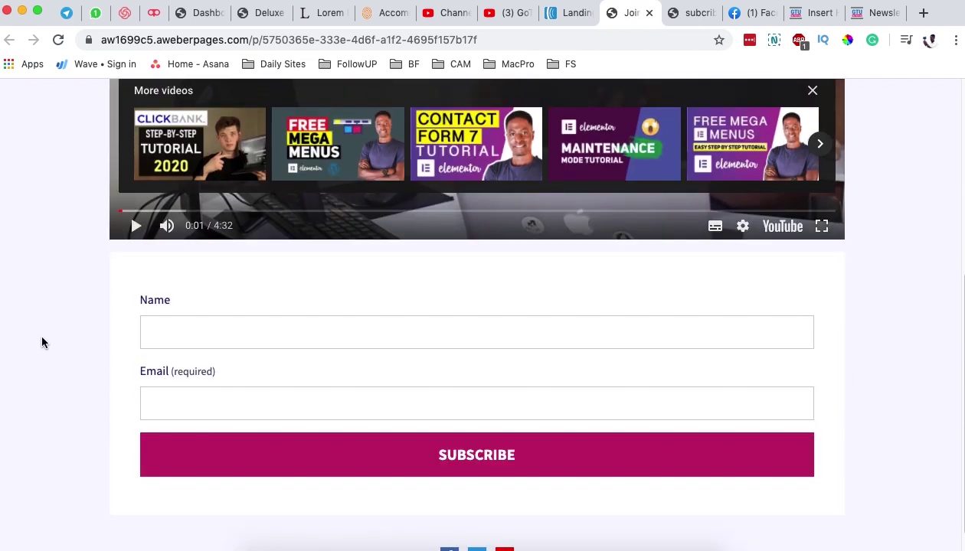
pyautogui.click(190, 315)
pyautogui.click(191, 371)
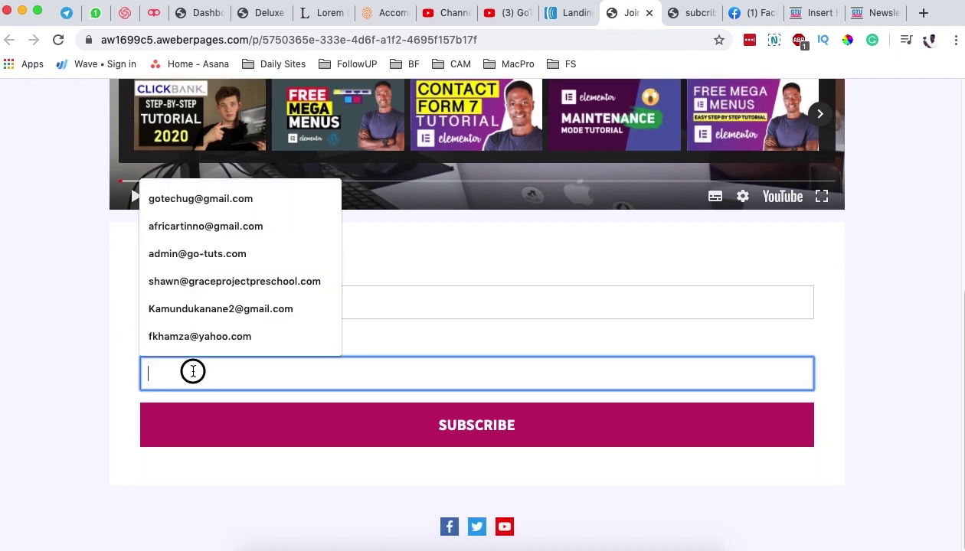
pyautogui.click(411, 302)
pyautogui.click(245, 377)
pyautogui.click(78, 386)
pyautogui.scroll(-1, 268, 414)
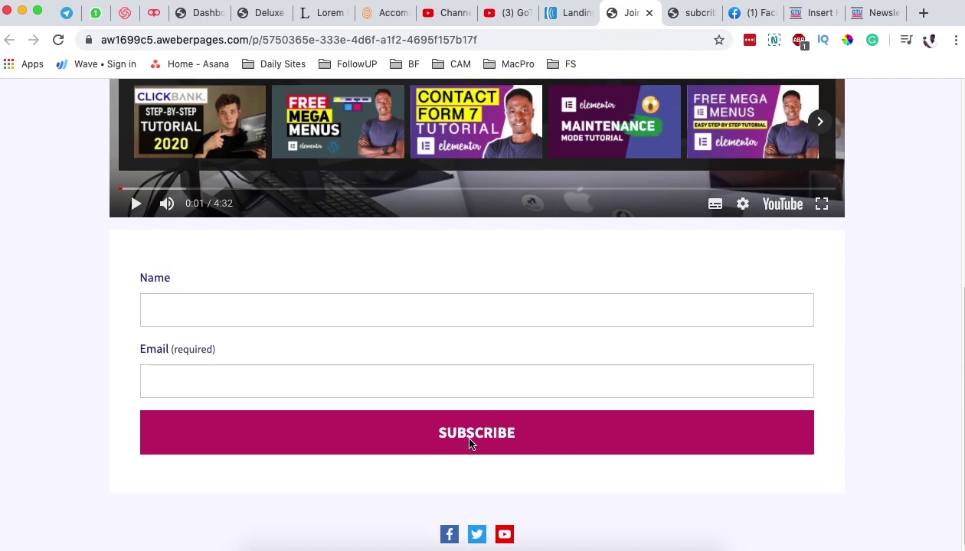
pyautogui.scroll(5, 469, 442)
# Step: Copy the live page's web address and switch to the Facebook news feed
pyautogui.click(352, 46)
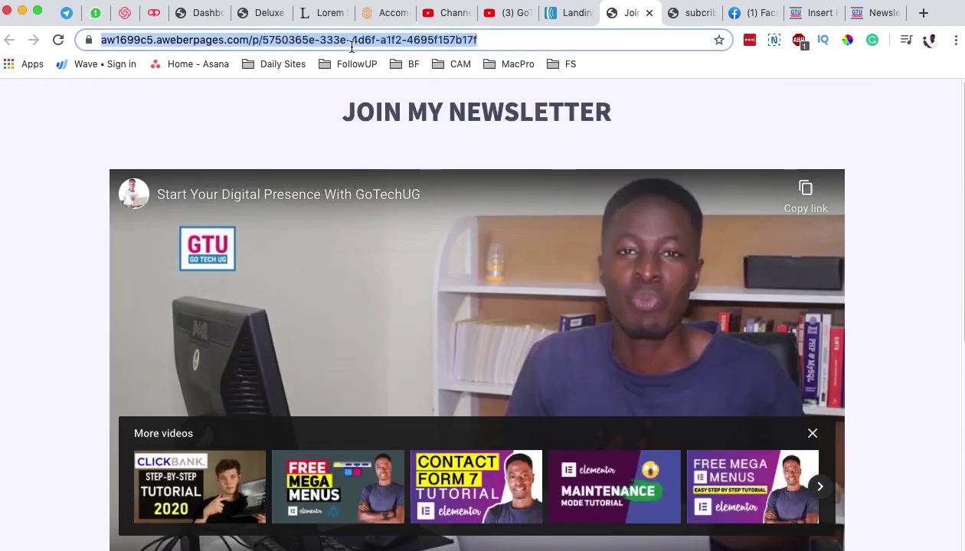
pyautogui.click(571, 13)
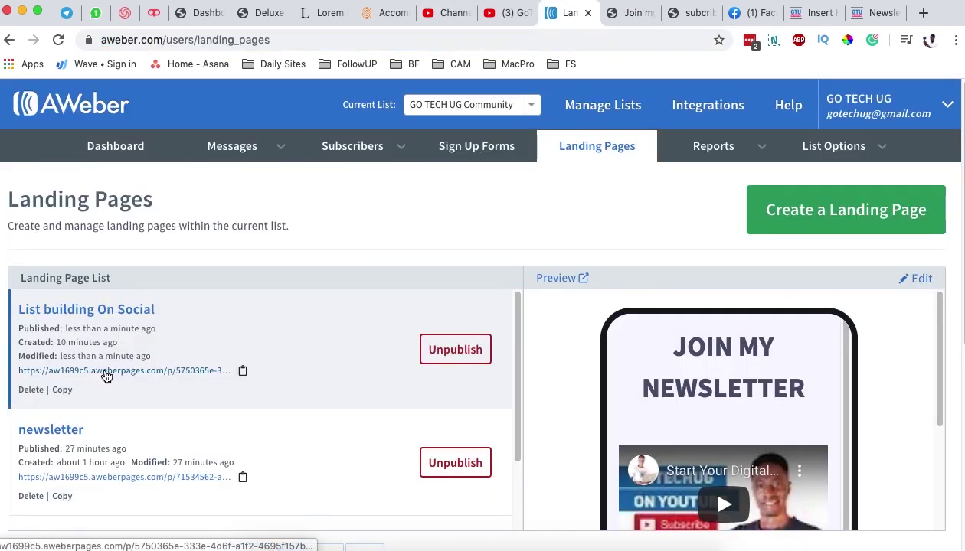
pyautogui.click(62, 389)
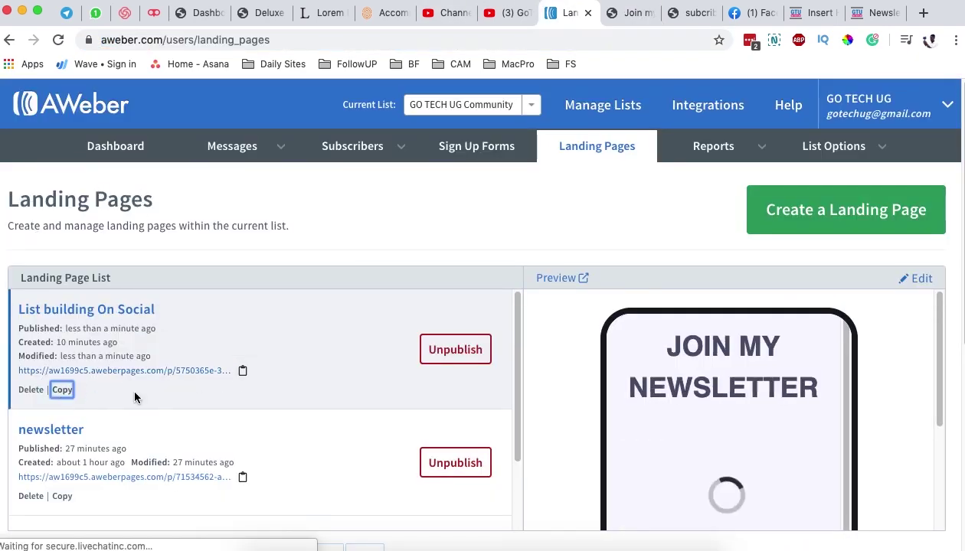
pyautogui.click(746, 14)
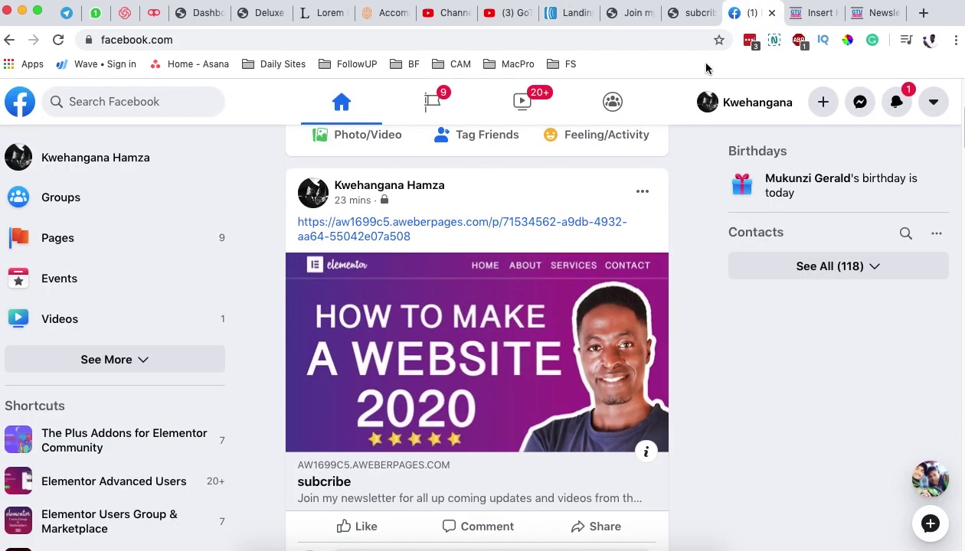
# Step: Post the landing page URL as a new Facebook status with its link preview
pyautogui.scroll(3, 475, 337)
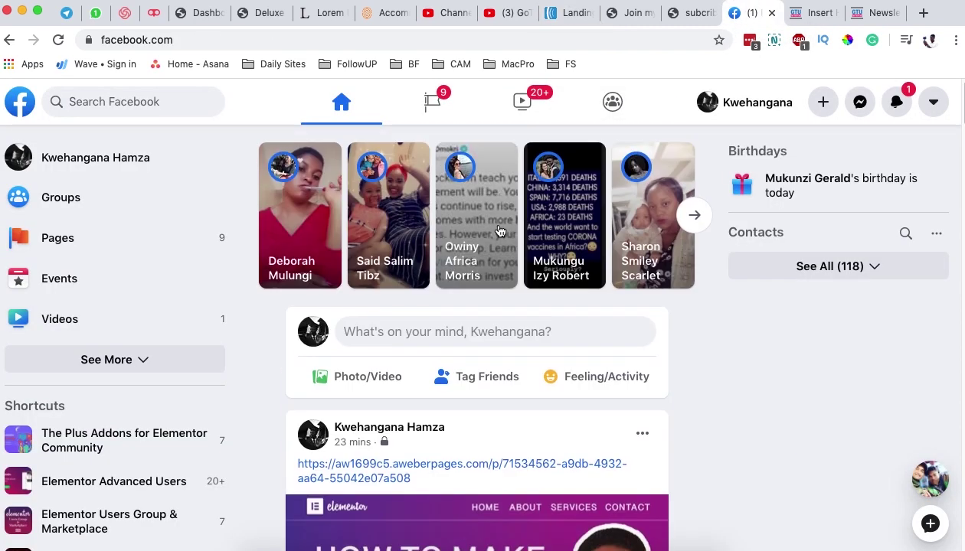
pyautogui.click(398, 332)
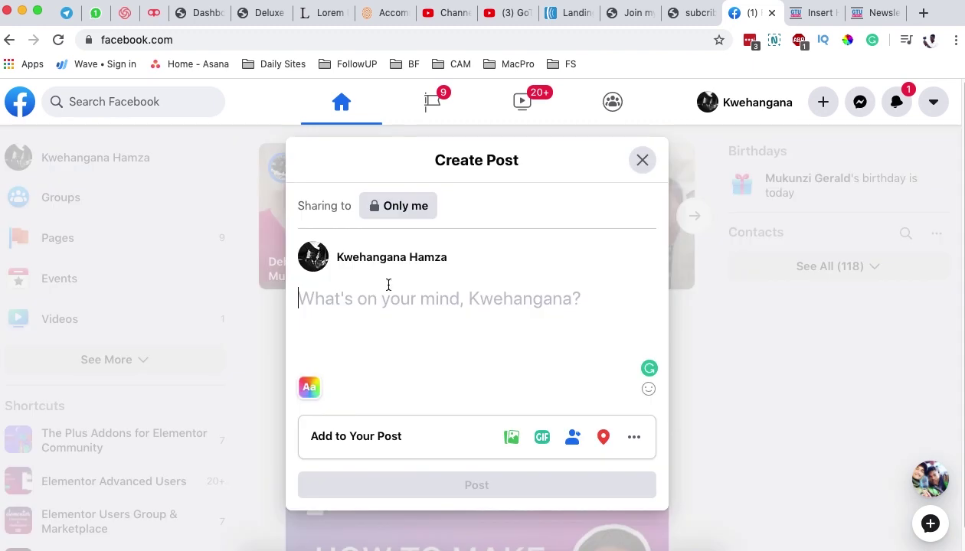
pyautogui.press('super+v')
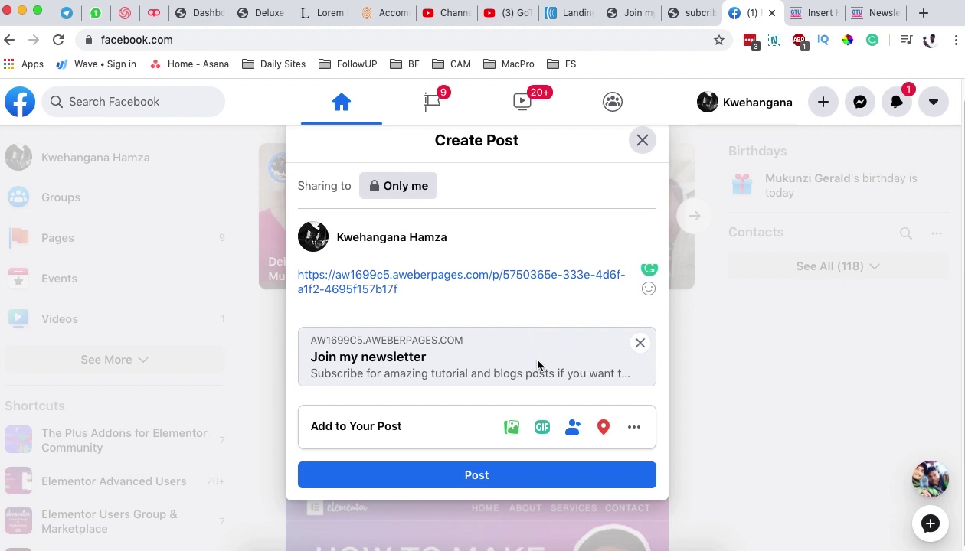
pyautogui.click(473, 479)
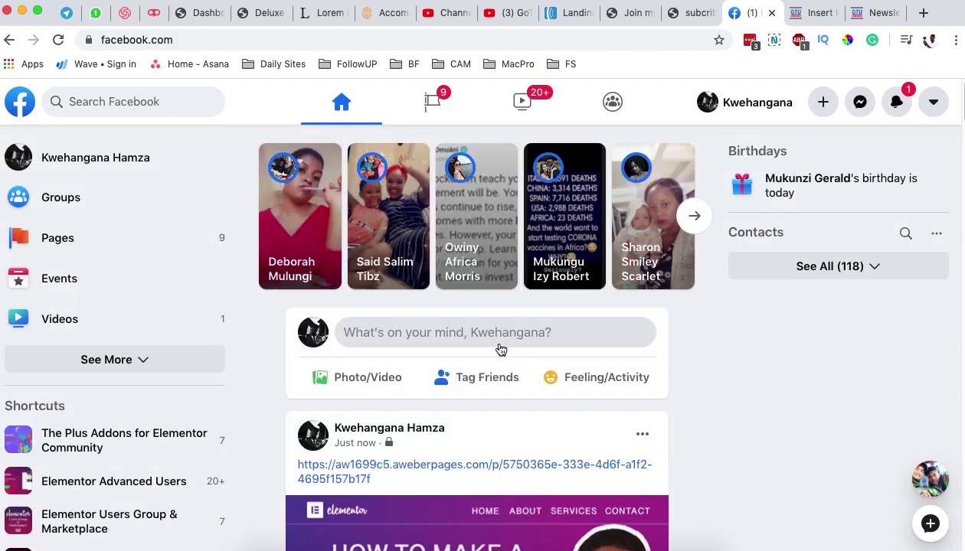
# Step: Check the 'Join my newsletter' post in the feed, then return to the live landing page tab
pyautogui.scroll(-5, 577, 340)
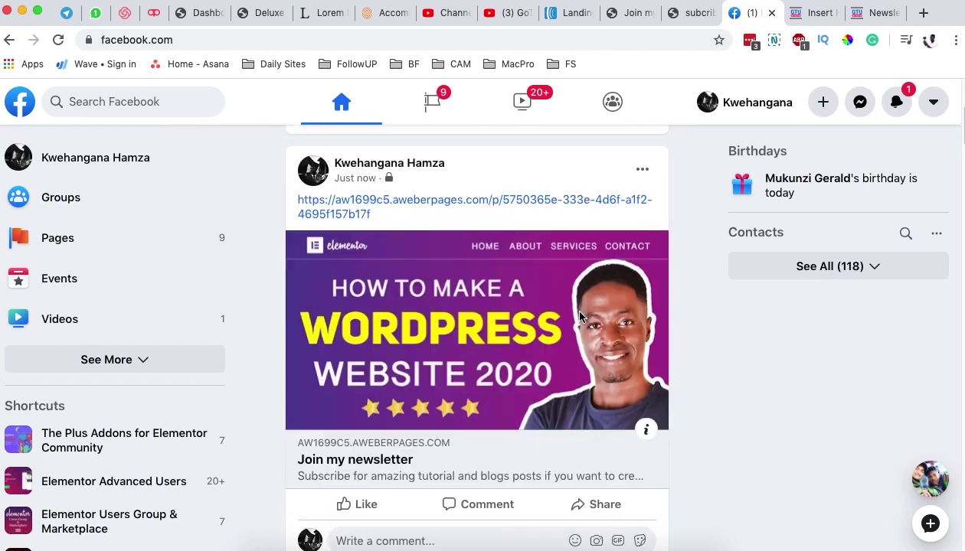
pyautogui.scroll(-4, 578, 314)
pyautogui.scroll(7, 578, 314)
pyautogui.scroll(-4, 578, 311)
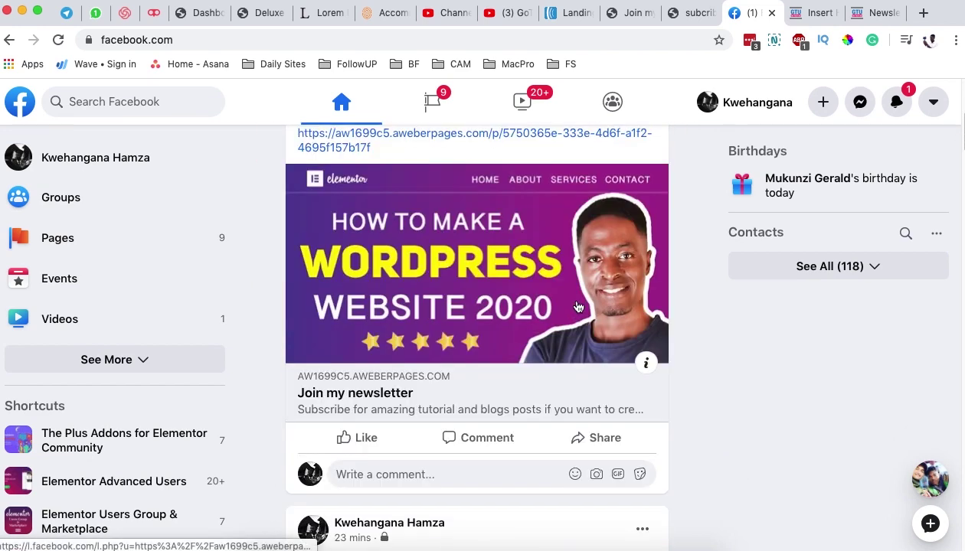
pyautogui.scroll(1, 578, 307)
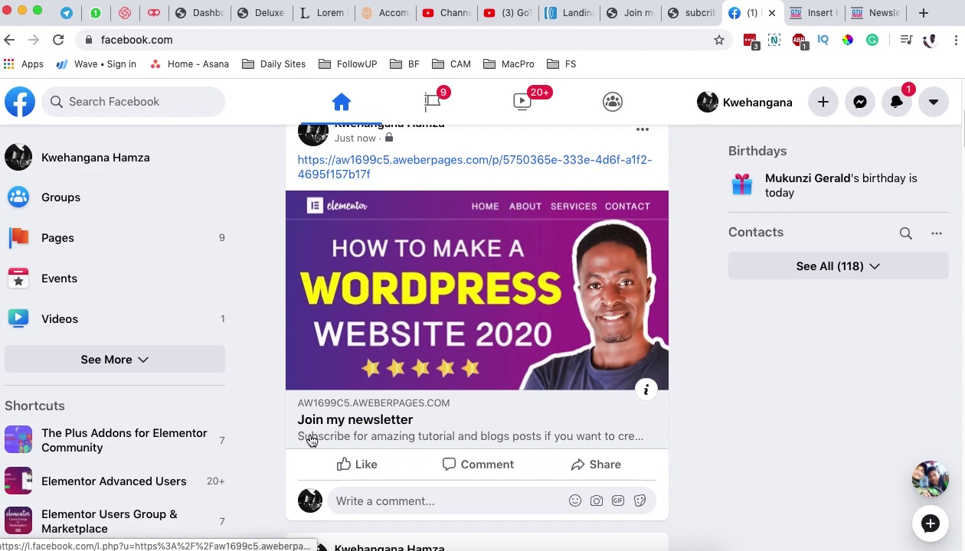
pyautogui.scroll(-5, 563, 413)
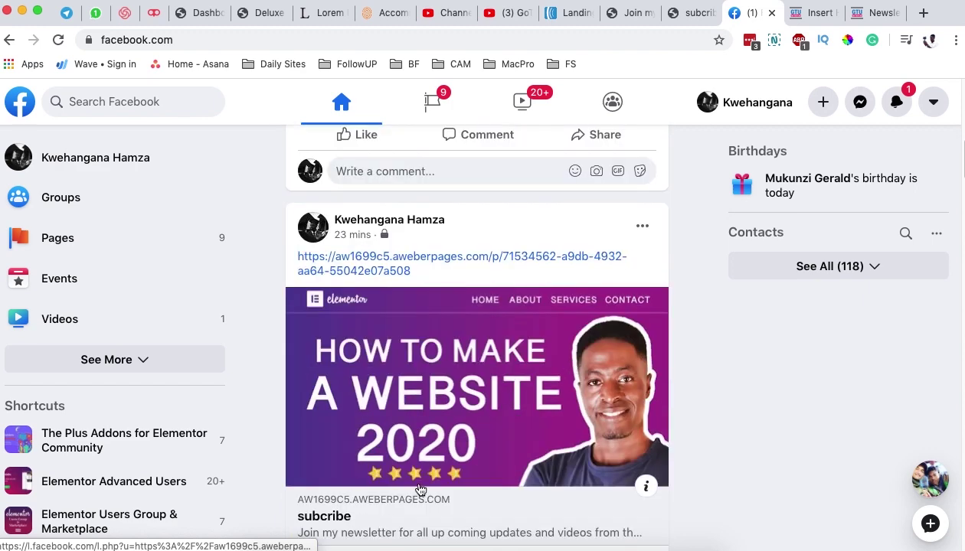
pyautogui.scroll(-1, 420, 486)
pyautogui.scroll(5, 420, 483)
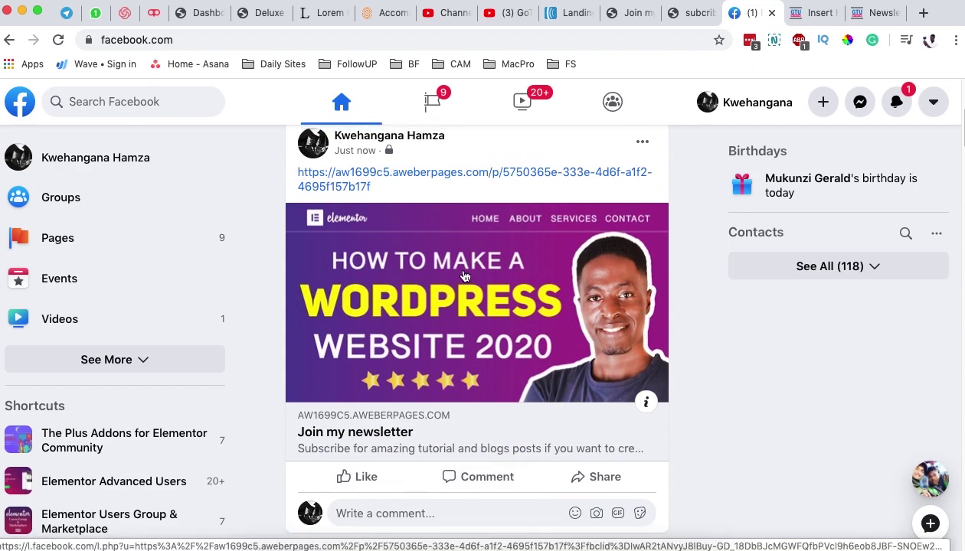
pyautogui.click(679, 15)
pyautogui.click(637, 15)
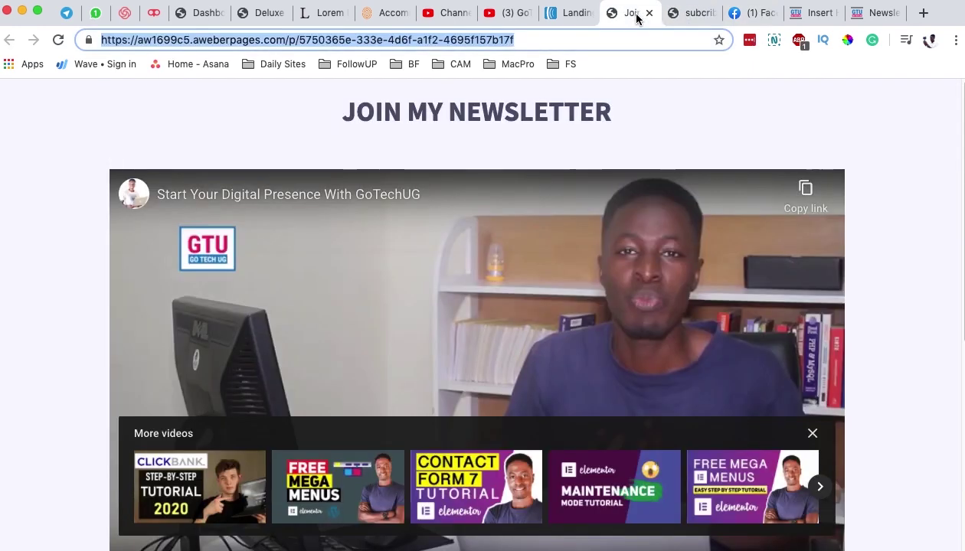
pyautogui.click(684, 14)
pyautogui.scroll(4, 661, 220)
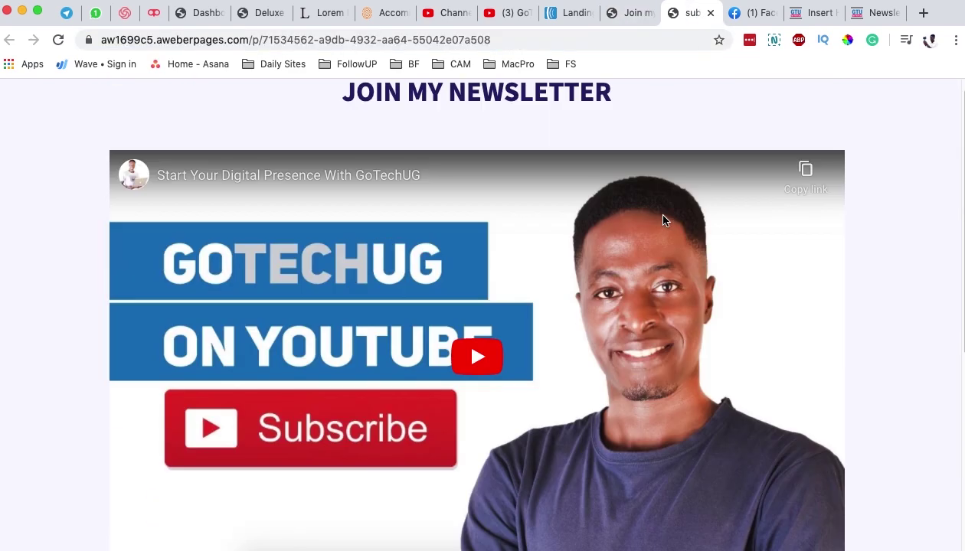
pyautogui.scroll(1, 666, 222)
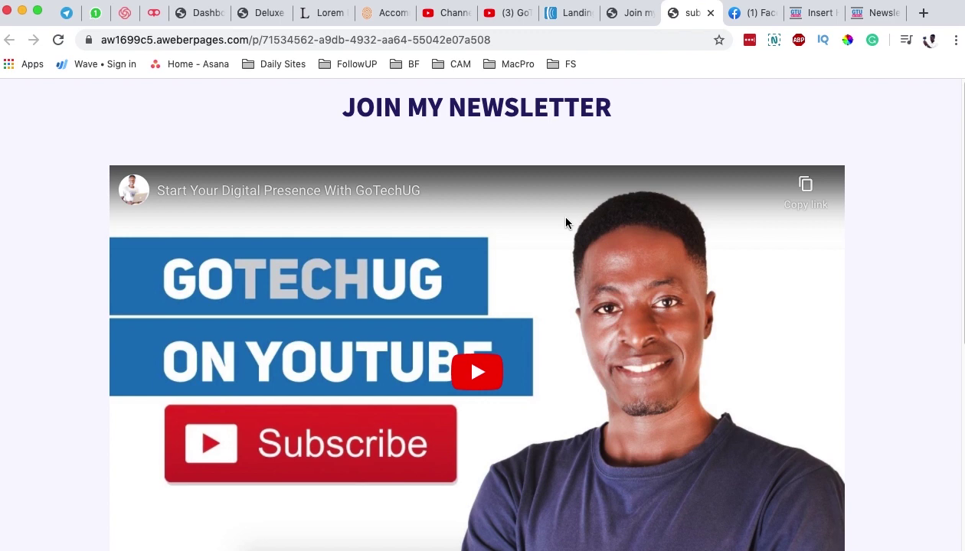
pyautogui.scroll(-3, 808, 310)
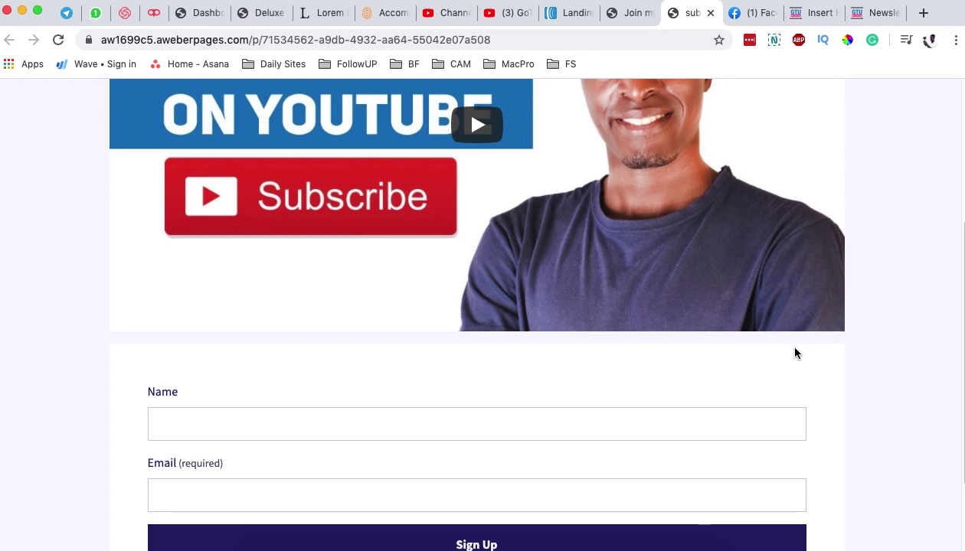
pyautogui.scroll(3, 795, 353)
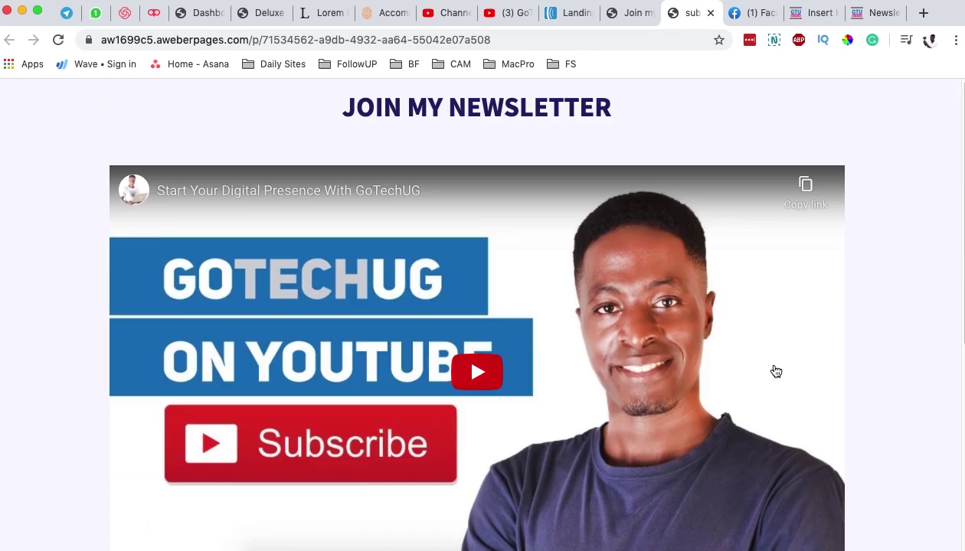
pyautogui.click(571, 13)
pyautogui.click(622, 13)
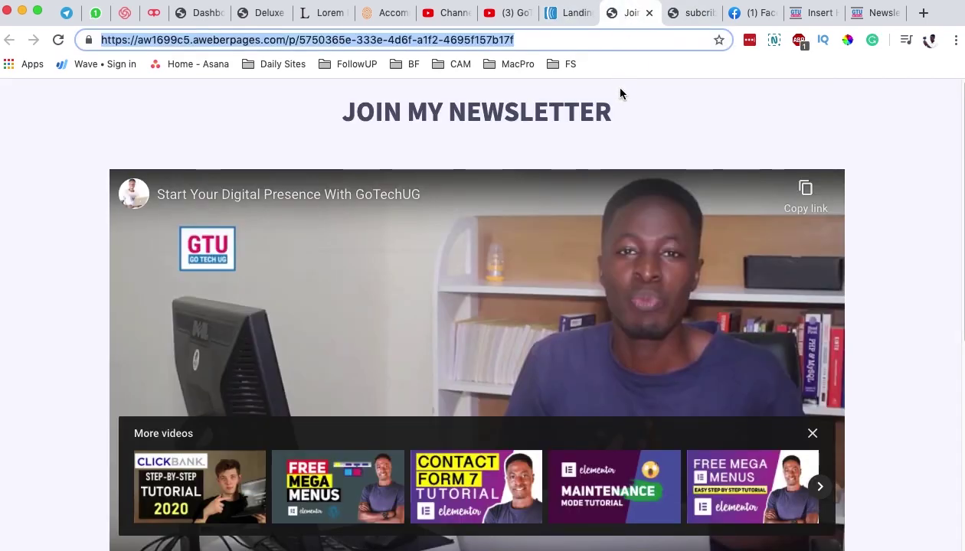
pyautogui.scroll(-5, 796, 168)
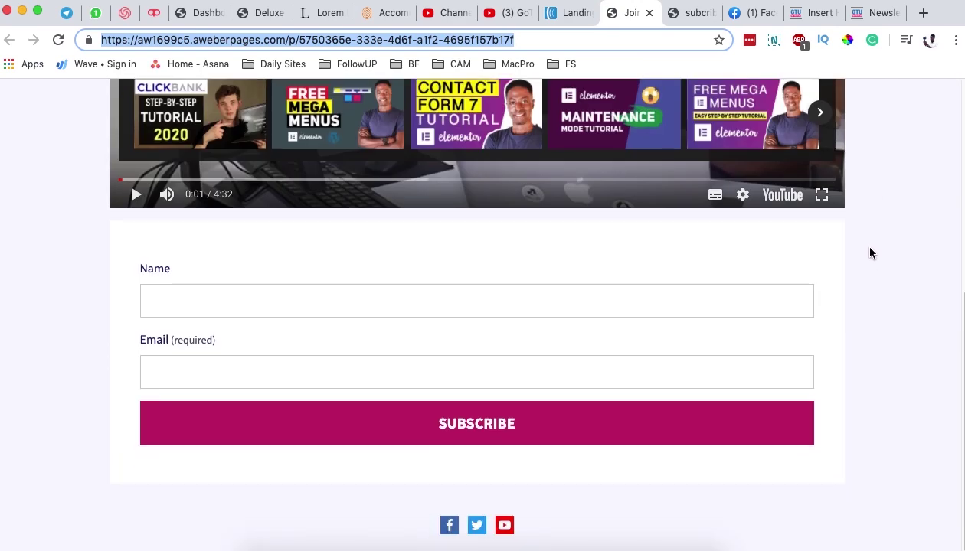
pyautogui.scroll(1, 869, 250)
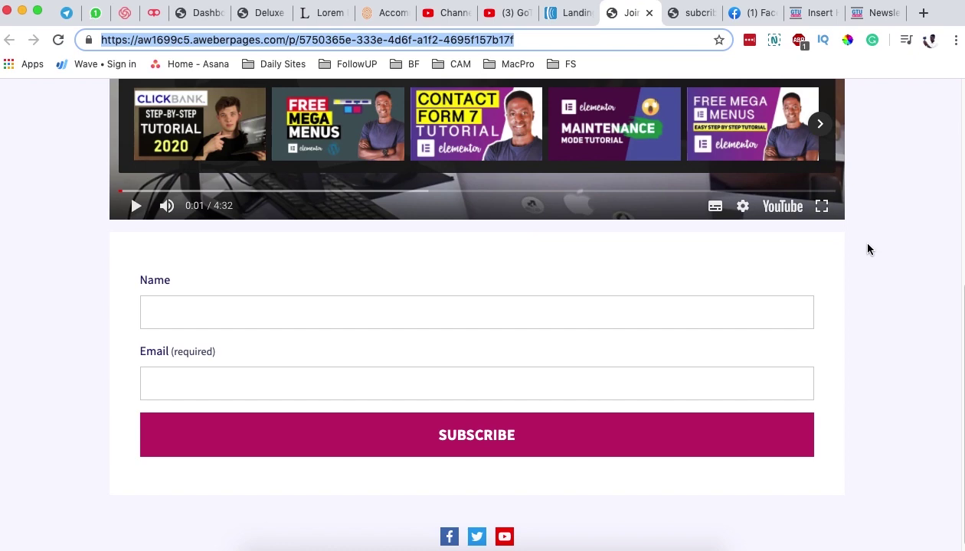
pyautogui.scroll(5, 867, 244)
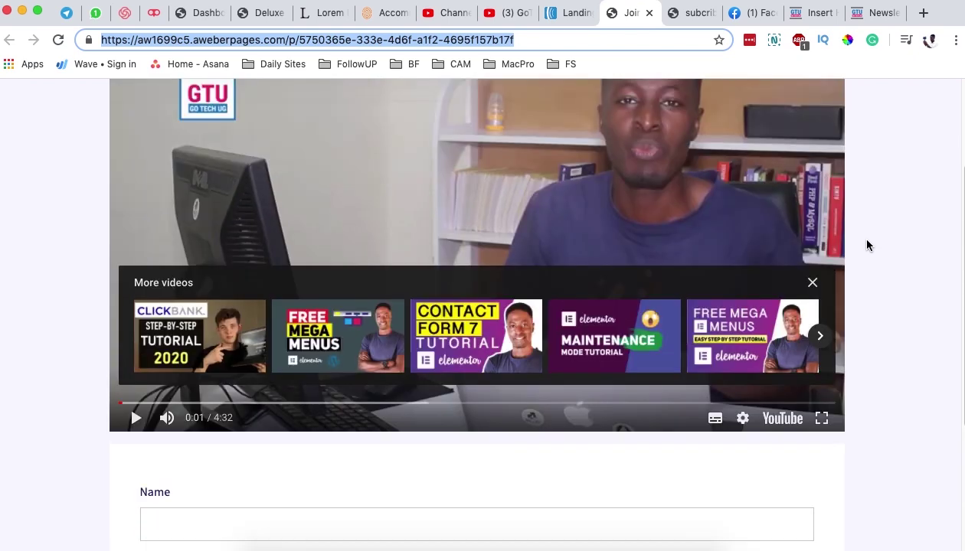